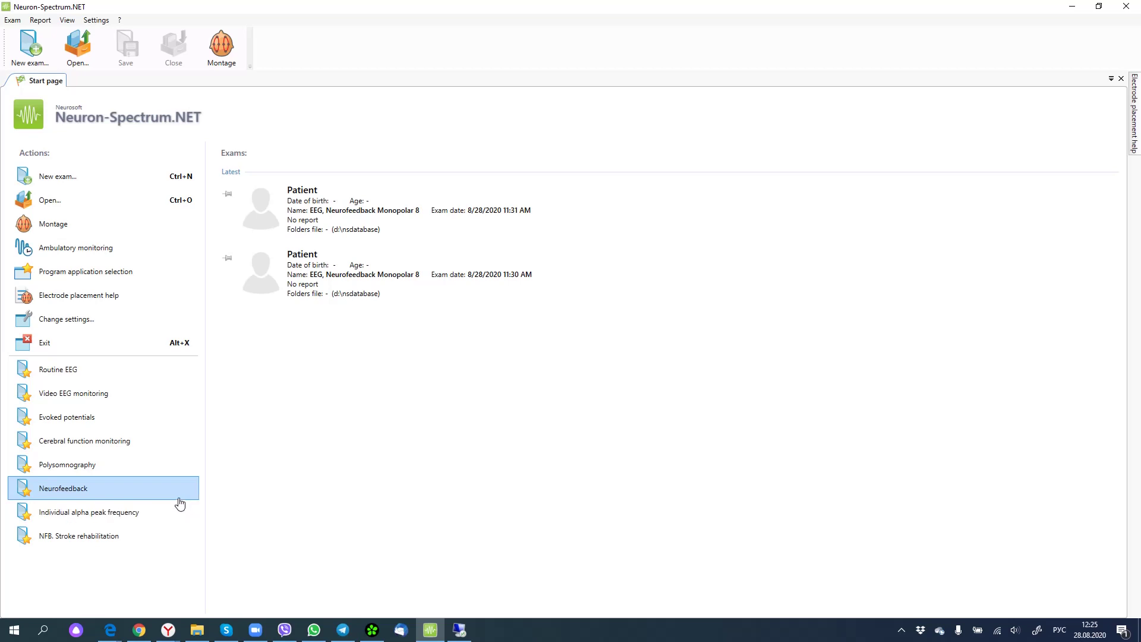
Step: Create a Neurofeedback exam with the patient name Neurosoft and sex Male, and dismiss the device message
left_click(162, 495)
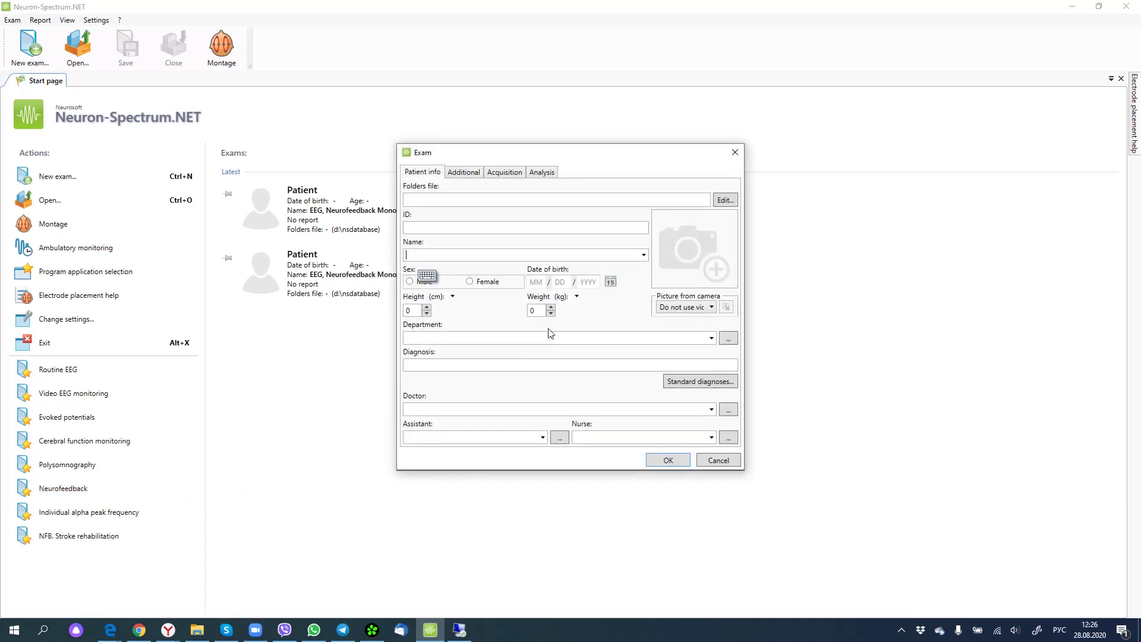
type("T")
key("BackSpace")
key("alt+shift")
type("Neurosoft")
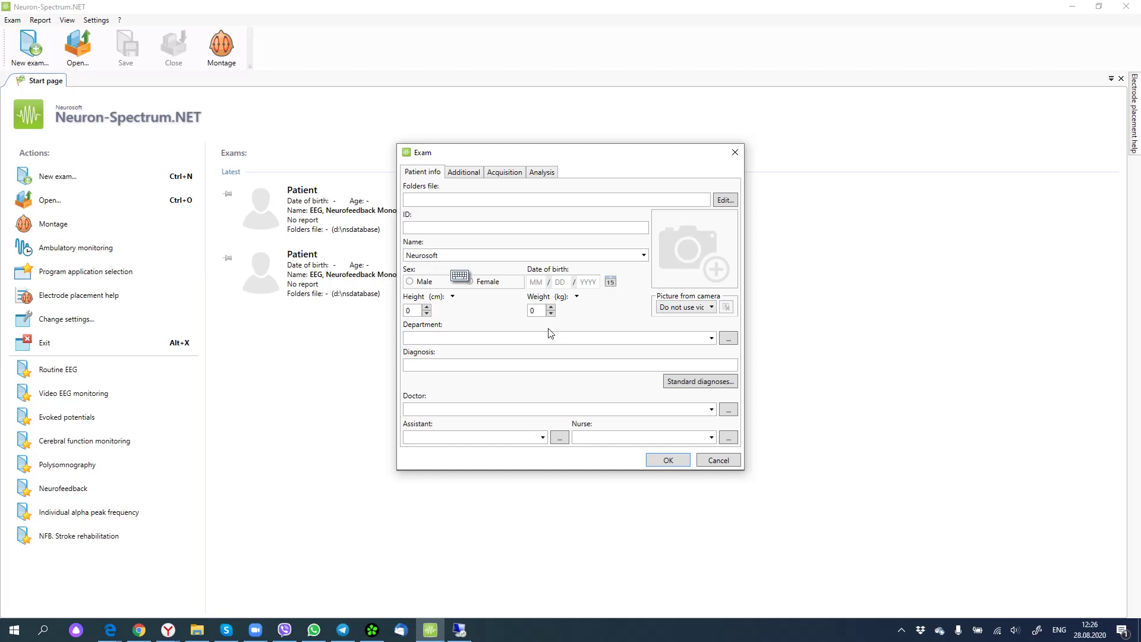
left_click(410, 281)
left_click(668, 461)
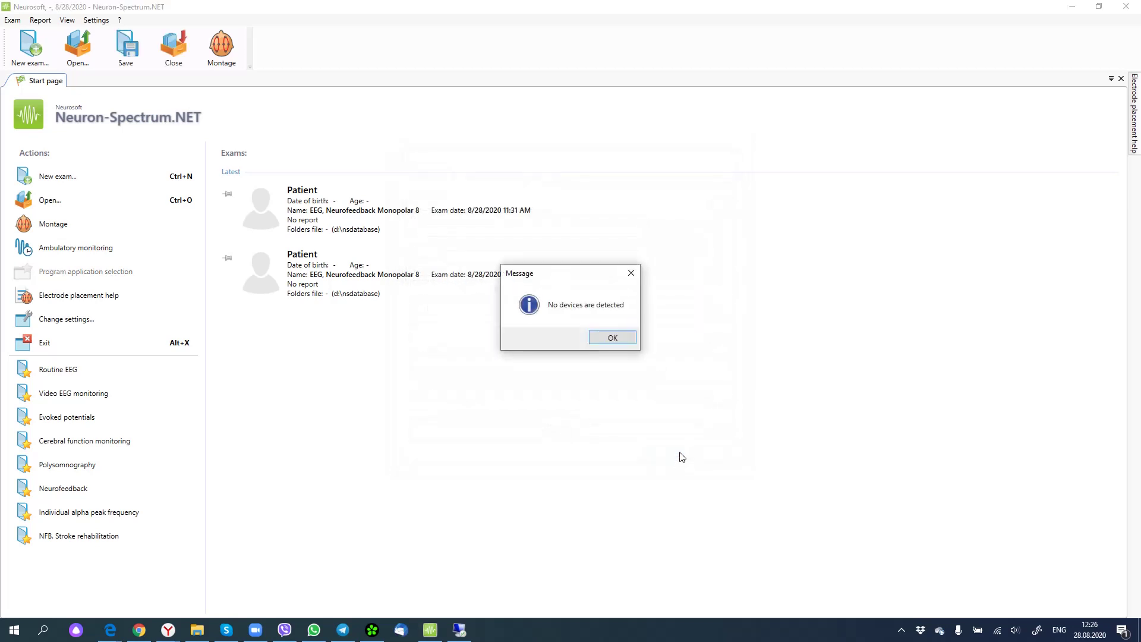
left_click_drag(587, 276, 583, 284)
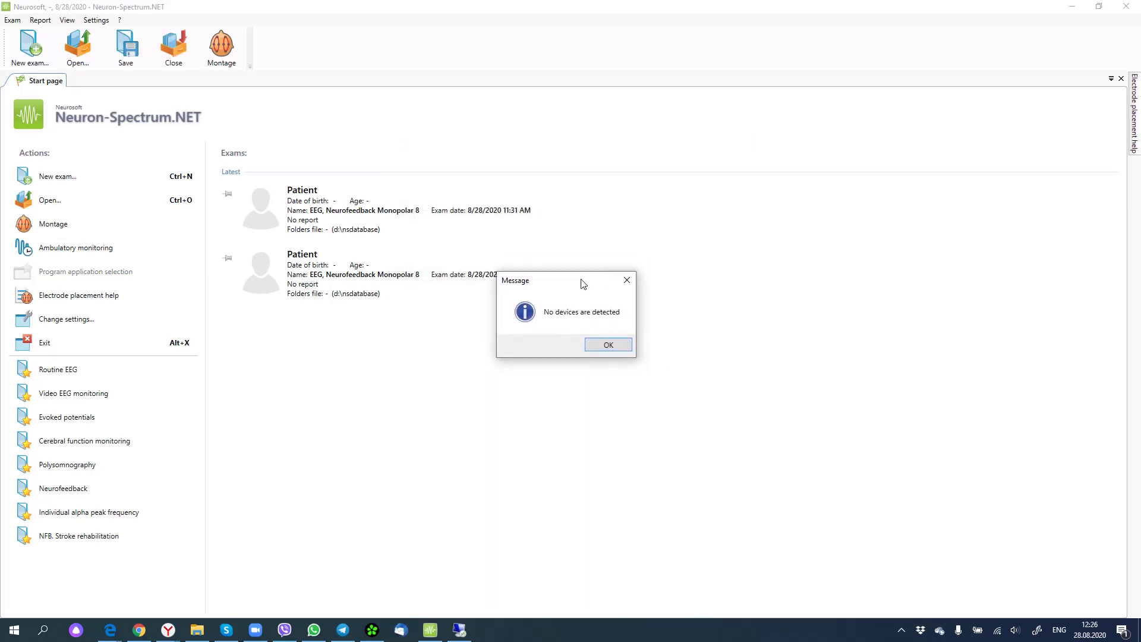
left_click(603, 345)
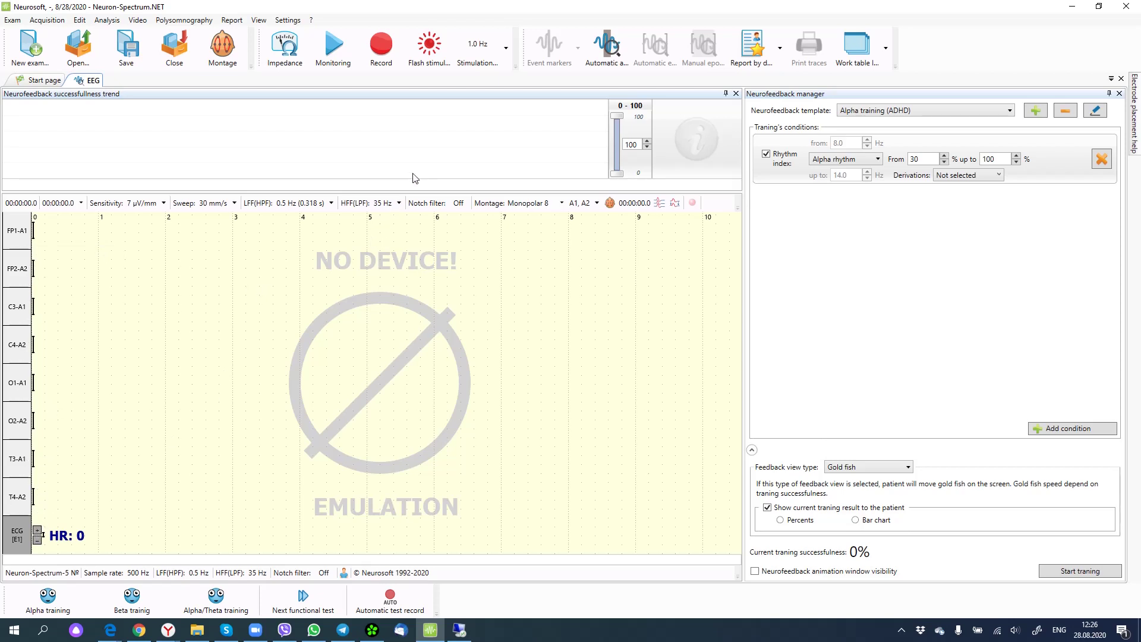
Step: Load the first Relax training template in the neurofeedback manager
mouse_move(381, 141)
left_click(865, 114)
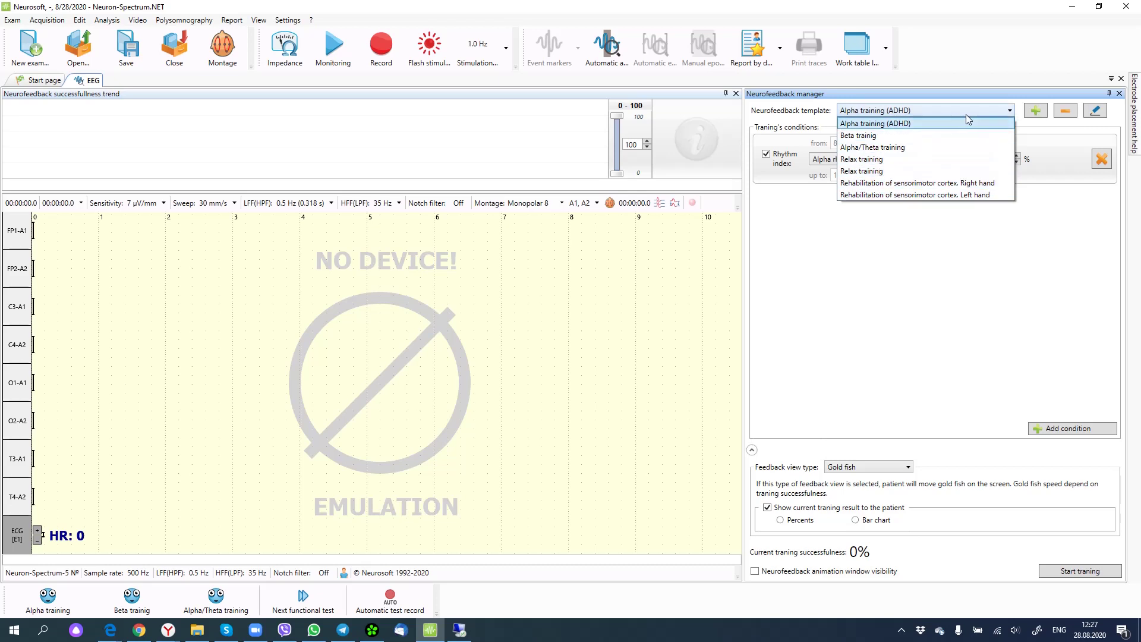
left_click(1037, 125)
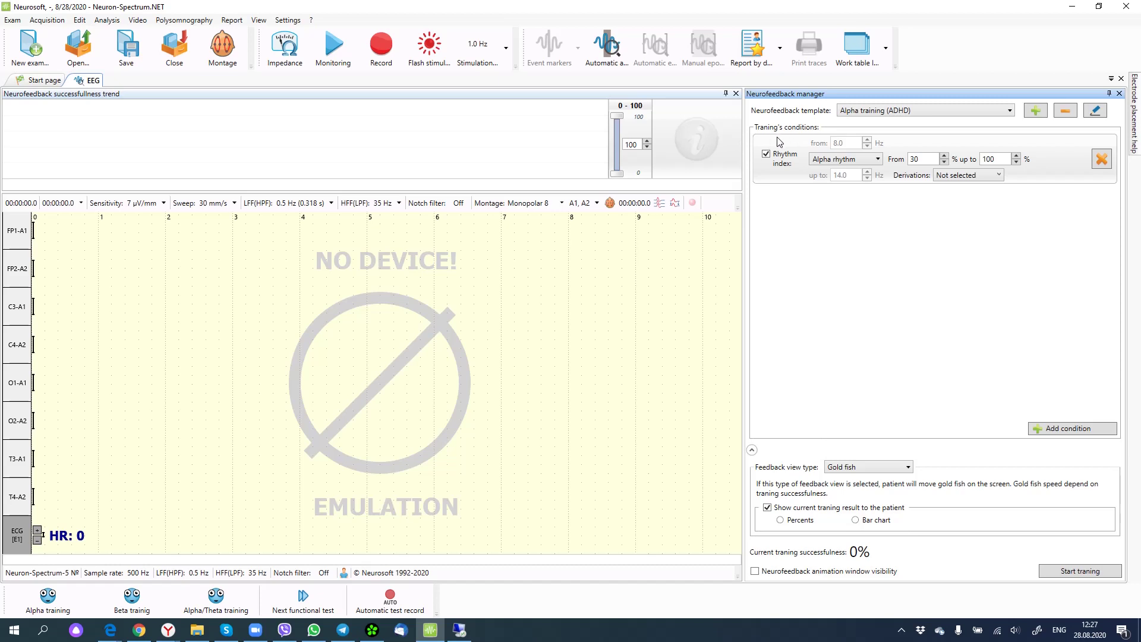
left_click(864, 116)
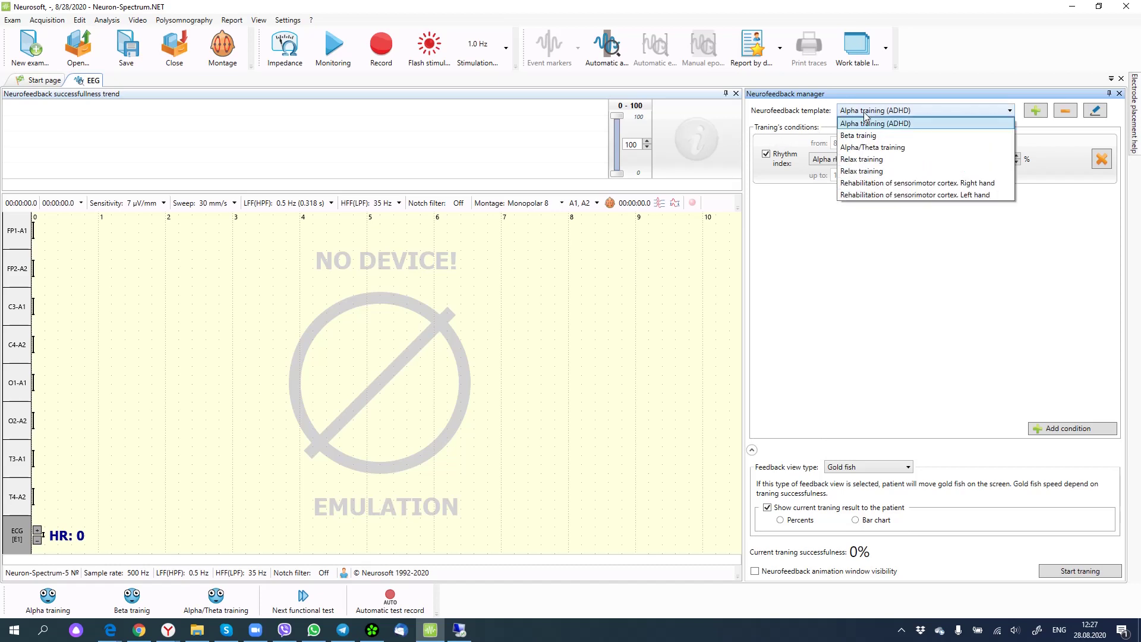
left_click(864, 161)
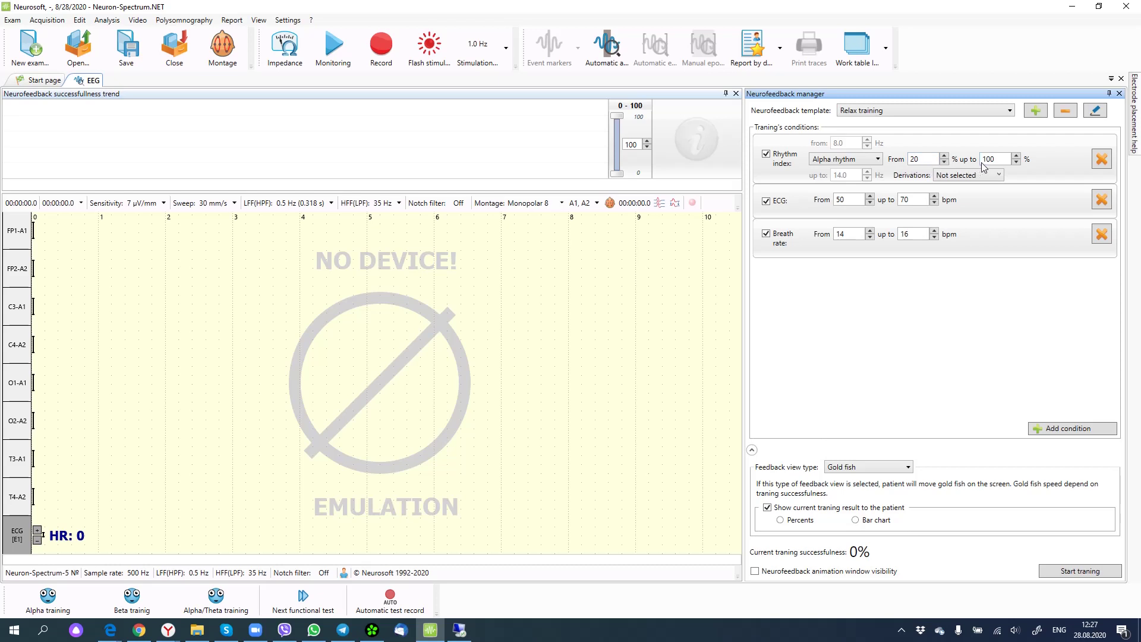
Step: Set the rhythm index condition to a Custom range of 11.0 to 12.0 Hz, from 14 %, with derivations O1 and O2
left_click(878, 159)
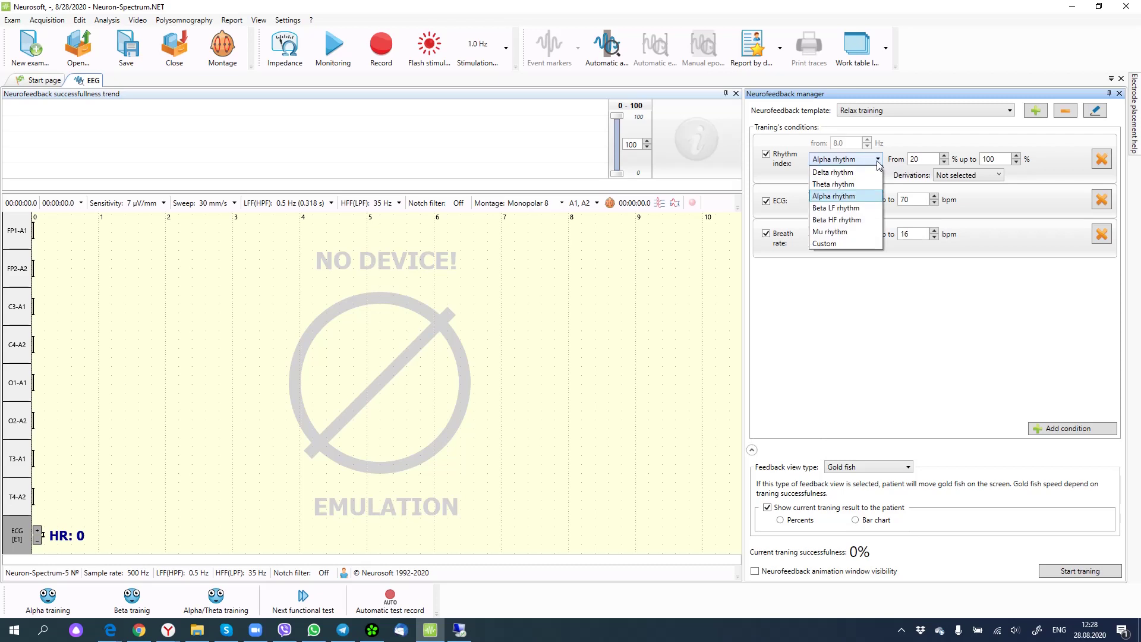
left_click(842, 244)
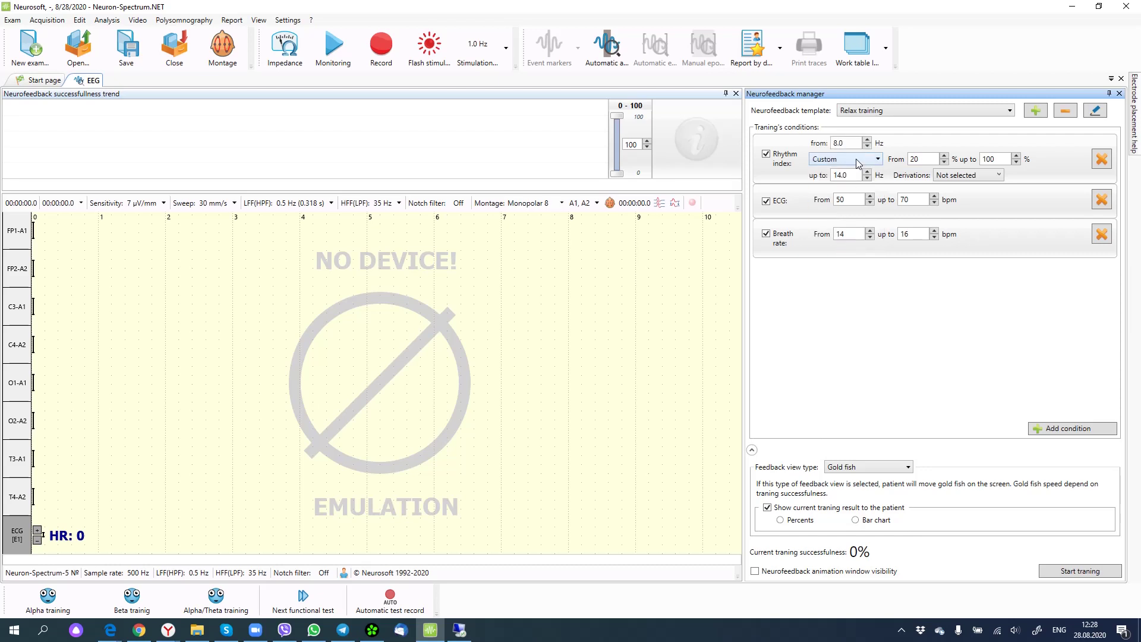
left_click(866, 141)
left_click(961, 177)
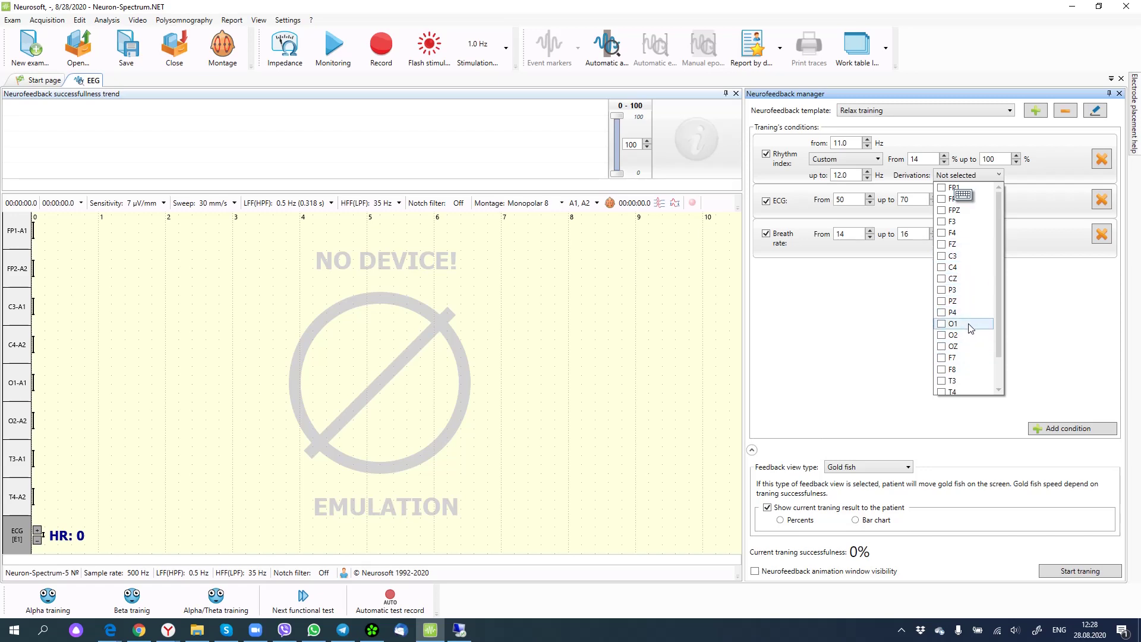
left_click(941, 323)
left_click(943, 336)
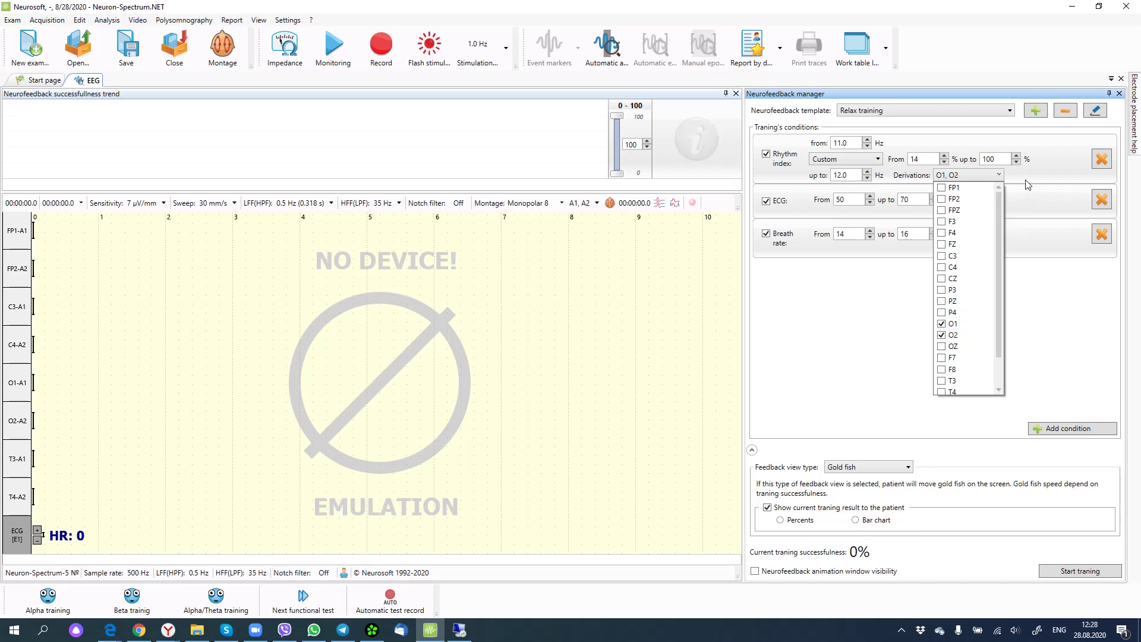
left_click(1028, 184)
Step: Switch the rhythm index condition to Alpha rhythm and deselect its O1 and O2 derivations
left_click(878, 159)
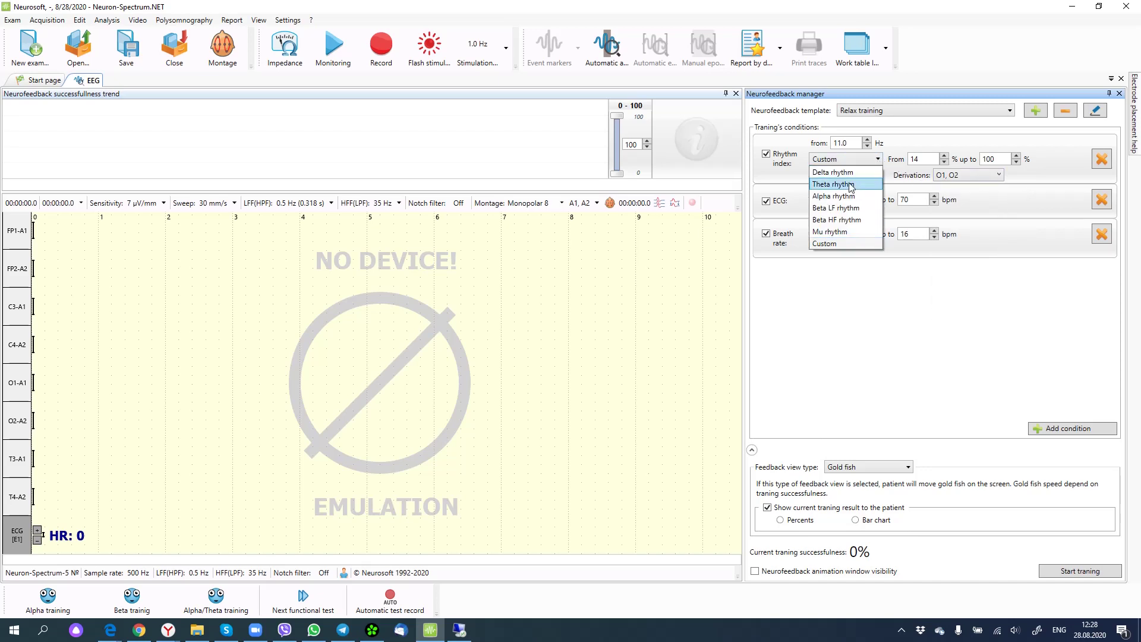
left_click(840, 196)
left_click(970, 179)
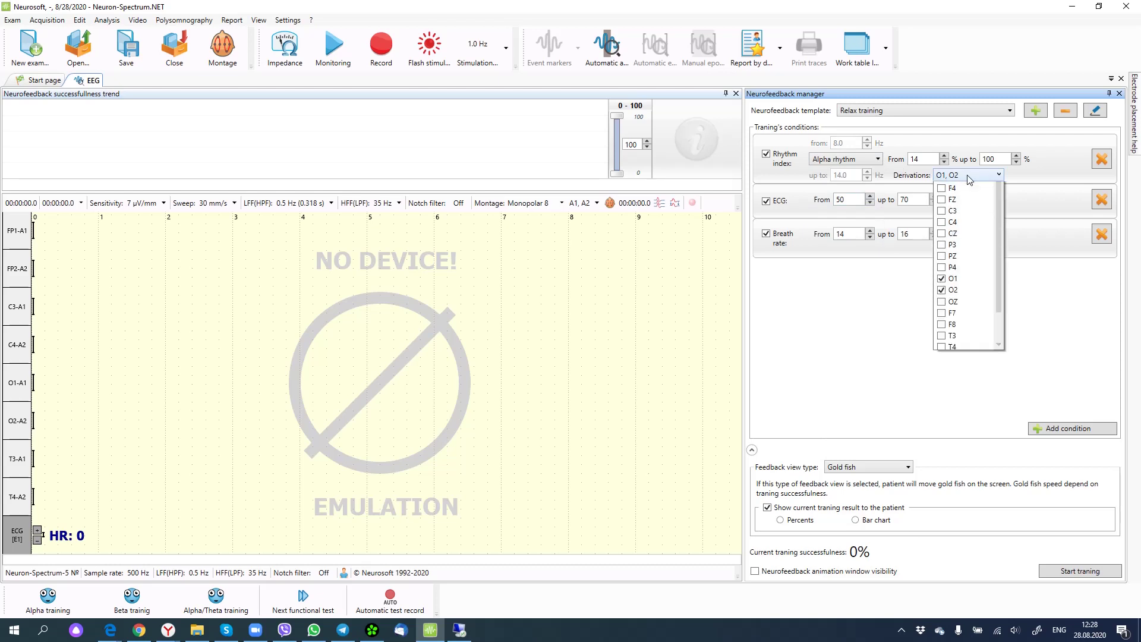
left_click(957, 323)
left_click(958, 335)
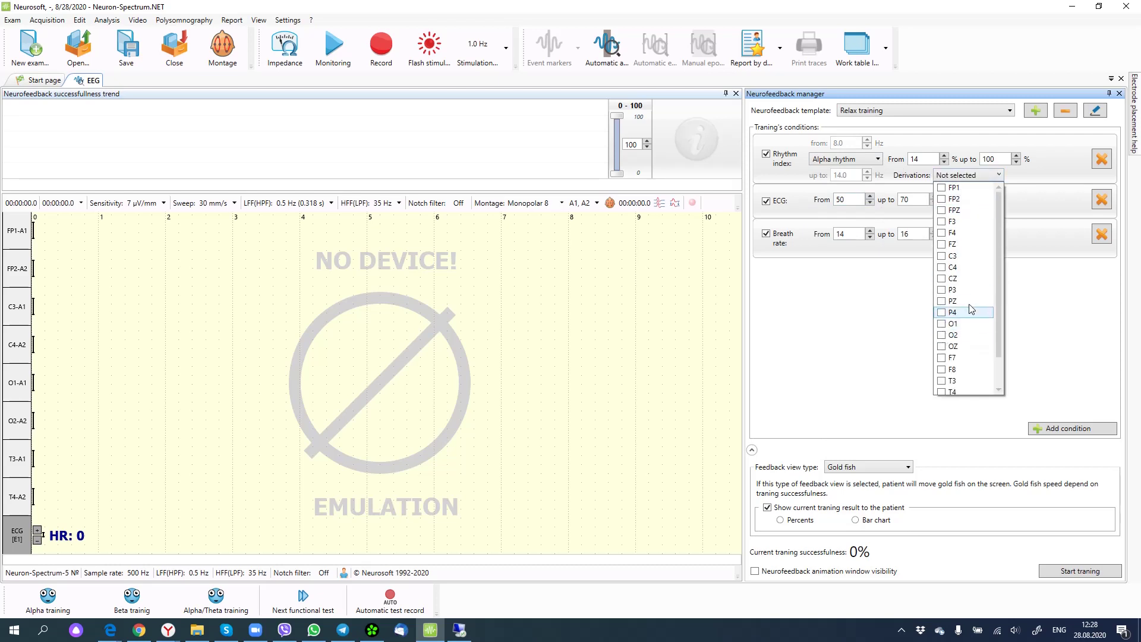
left_click(1016, 179)
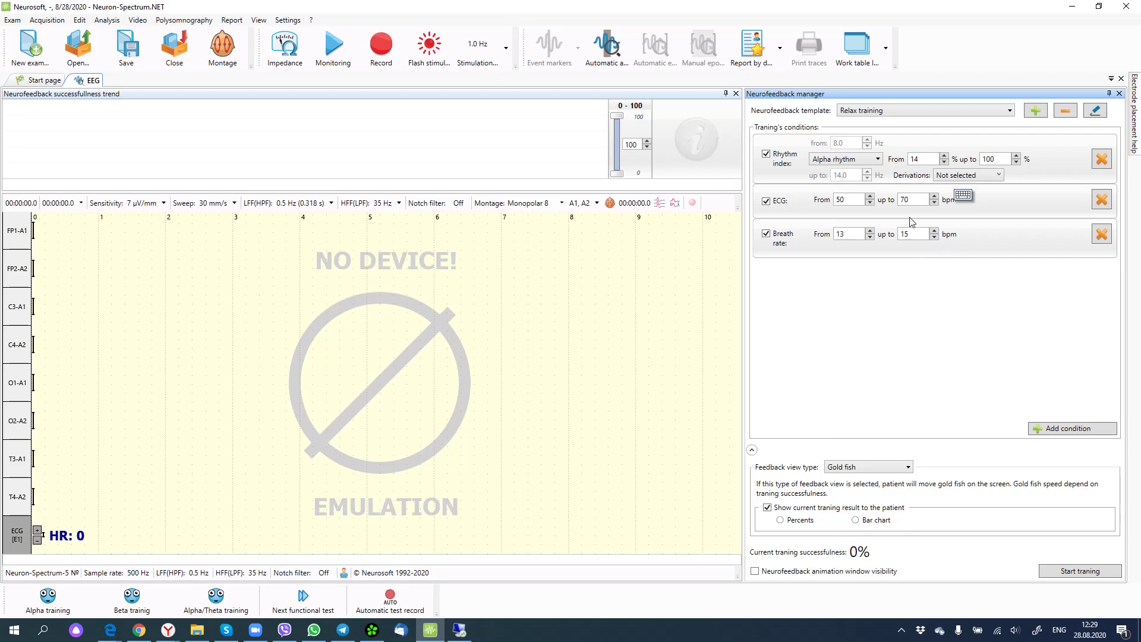
Step: Add an EEG amplitude condition and assign derivation O1 to it
left_click(1059, 432)
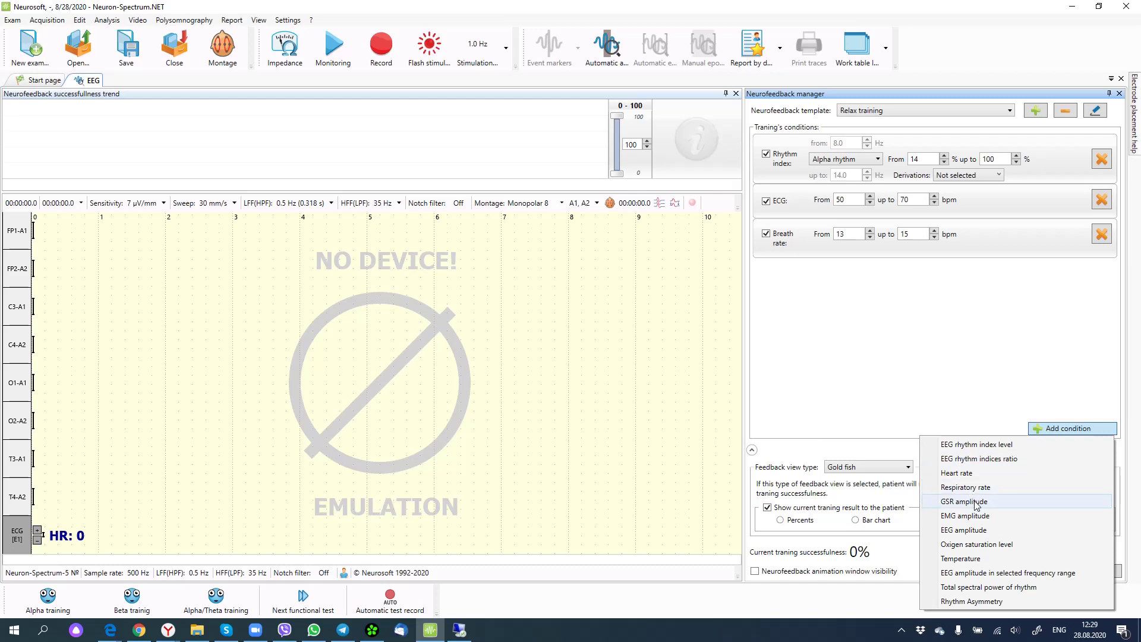
left_click(983, 531)
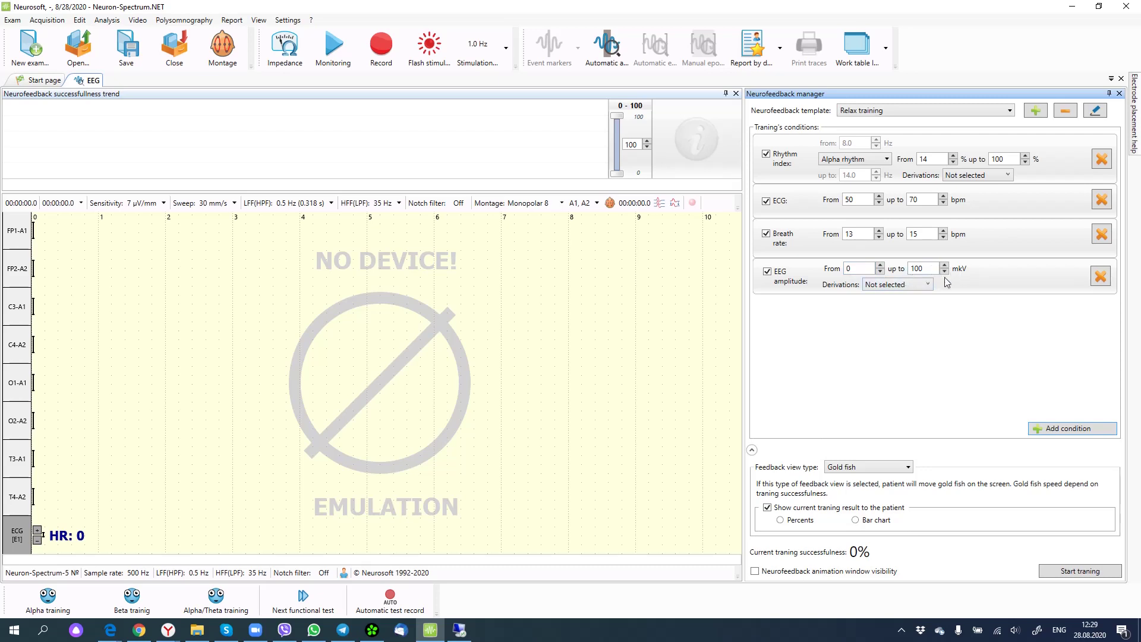
left_click(930, 286)
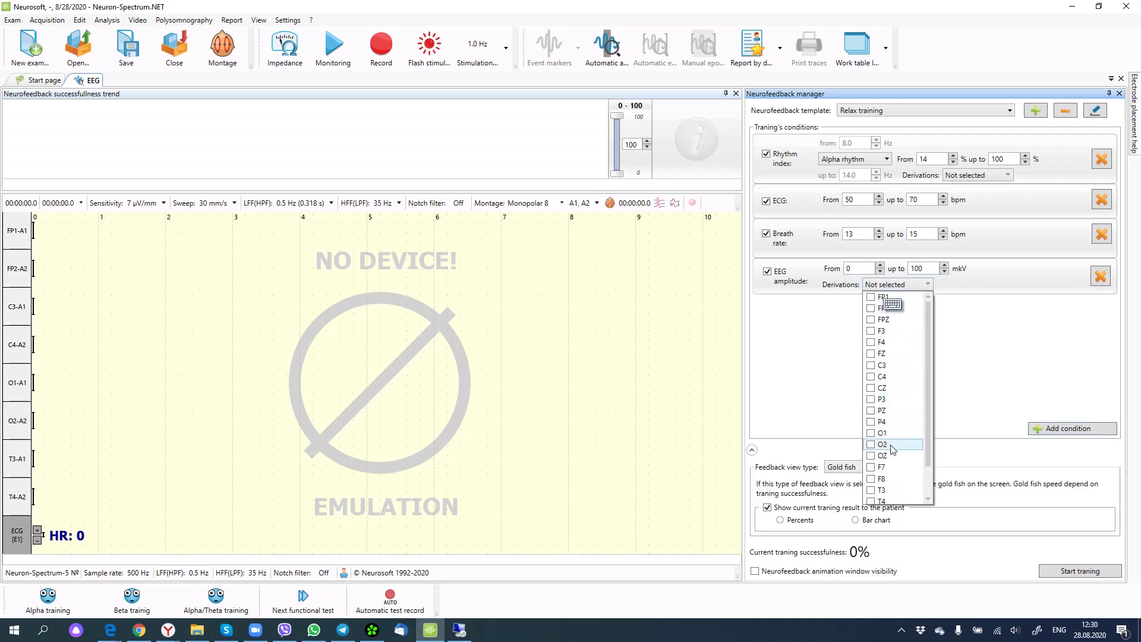
left_click(871, 434)
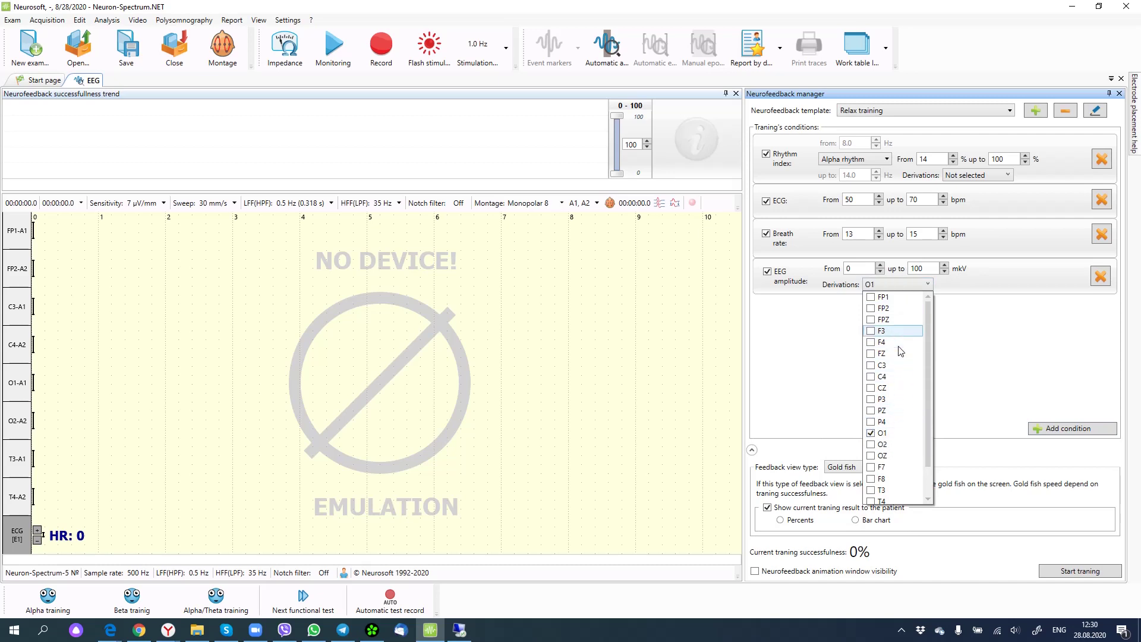
left_click(948, 289)
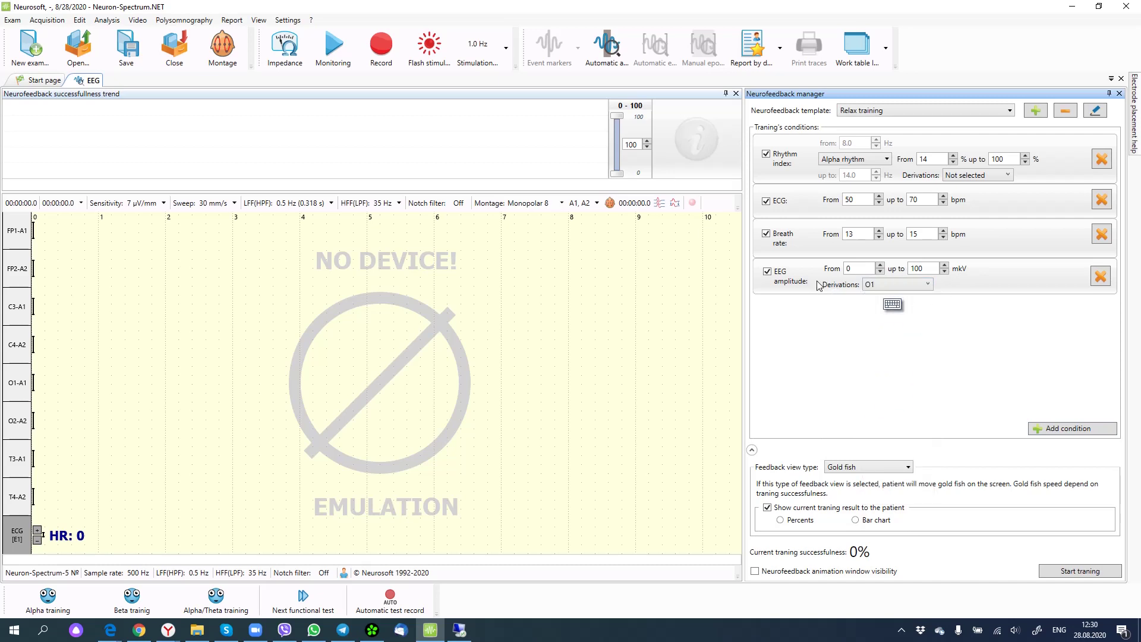
Step: Add an EEG amplitude in selected frequency range condition with derivations C3 and C4 and a lower frequency of 6.0 Hz
left_click(1092, 429)
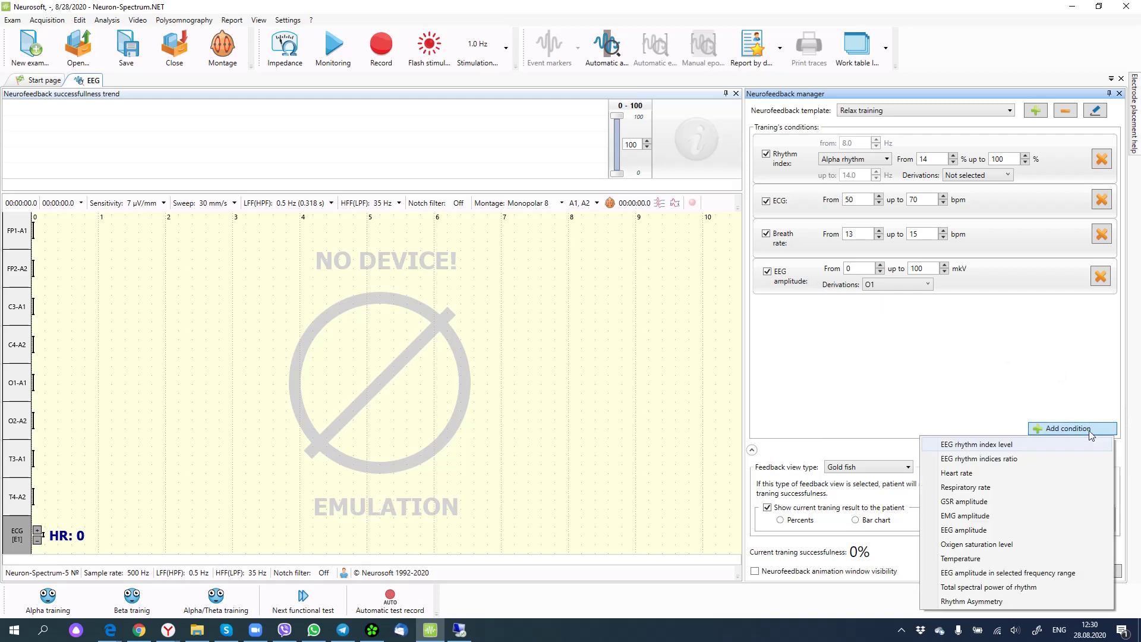
left_click(1004, 575)
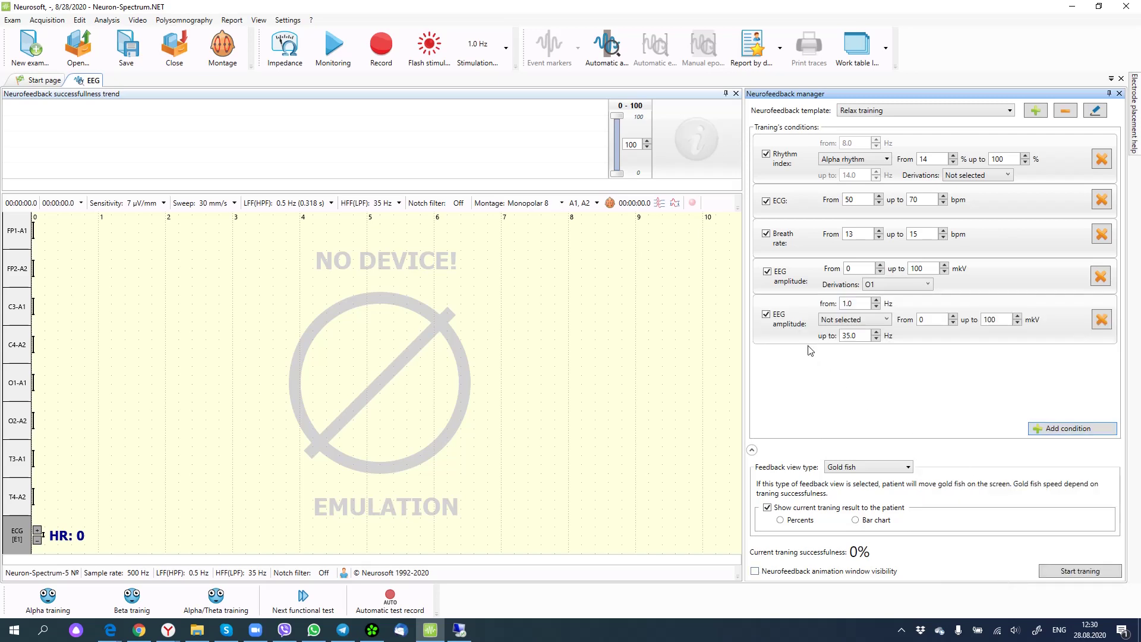
left_click(838, 322)
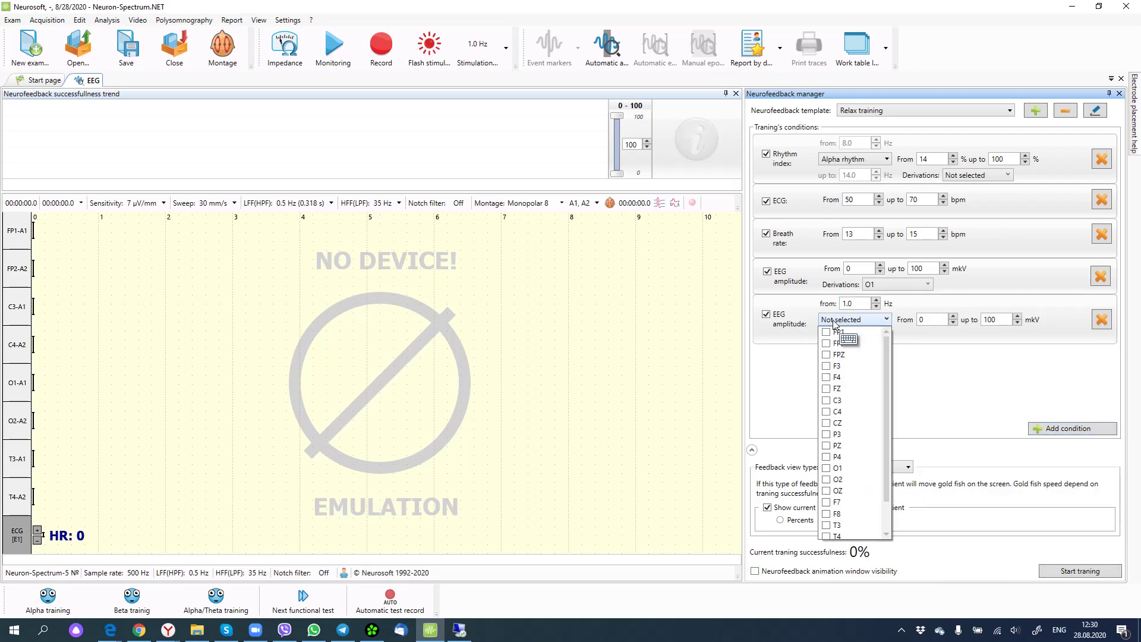
left_click(827, 400)
left_click(827, 412)
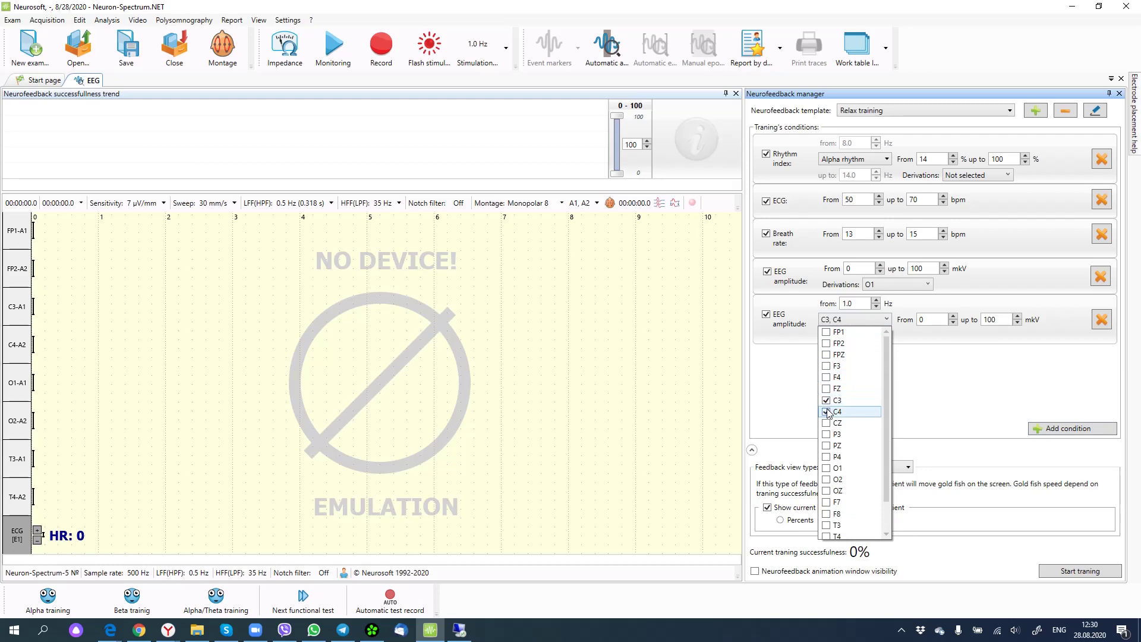
left_click(812, 333)
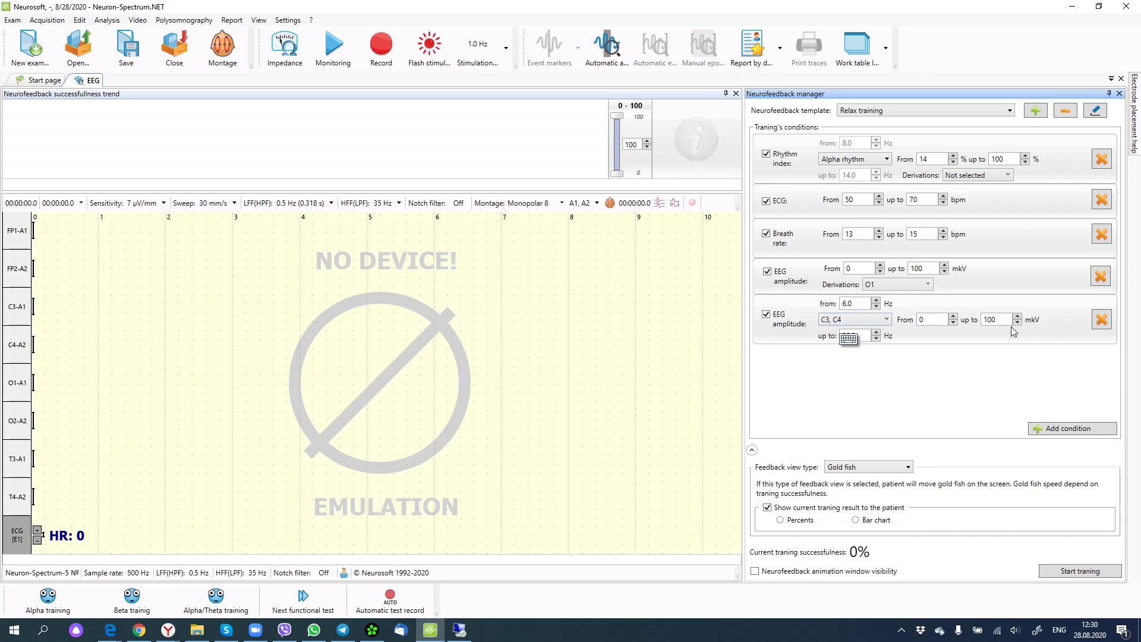
Step: Set the C3, C4 amplitude condition's lower limit to 70 mkV and its upper frequency to 11.0 Hz
left_click(949, 322)
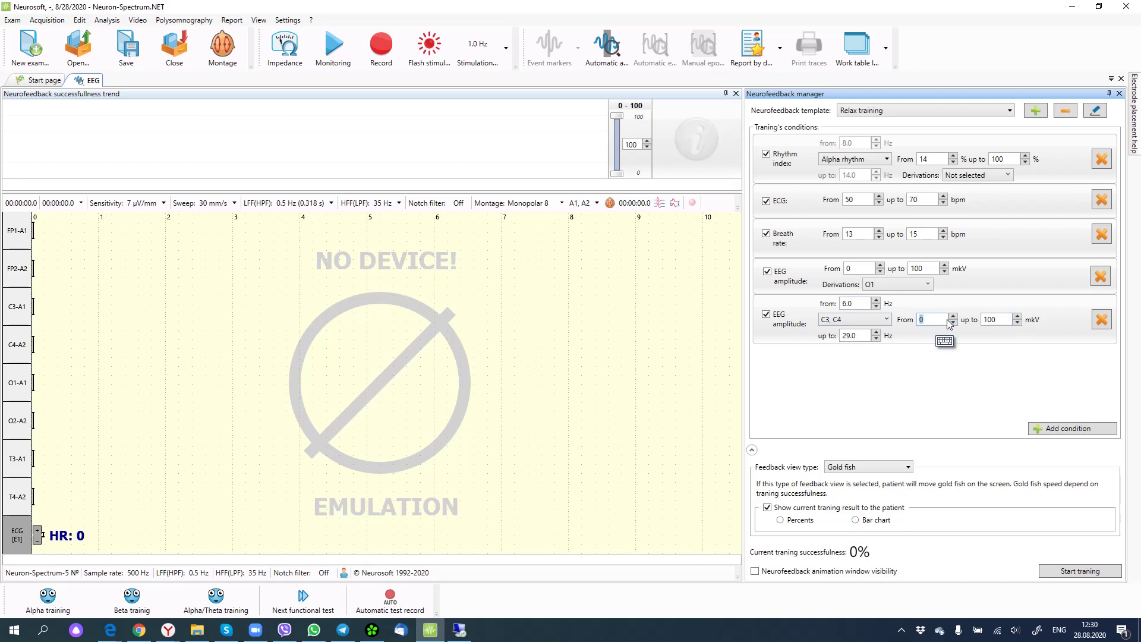
type("70")
left_click(981, 336)
left_click(863, 336)
type("11.0")
Step: Show the neurofeedback animation window, reduce its height slightly and place it over the EEG trace area, clear of the training conditions
left_click(755, 571)
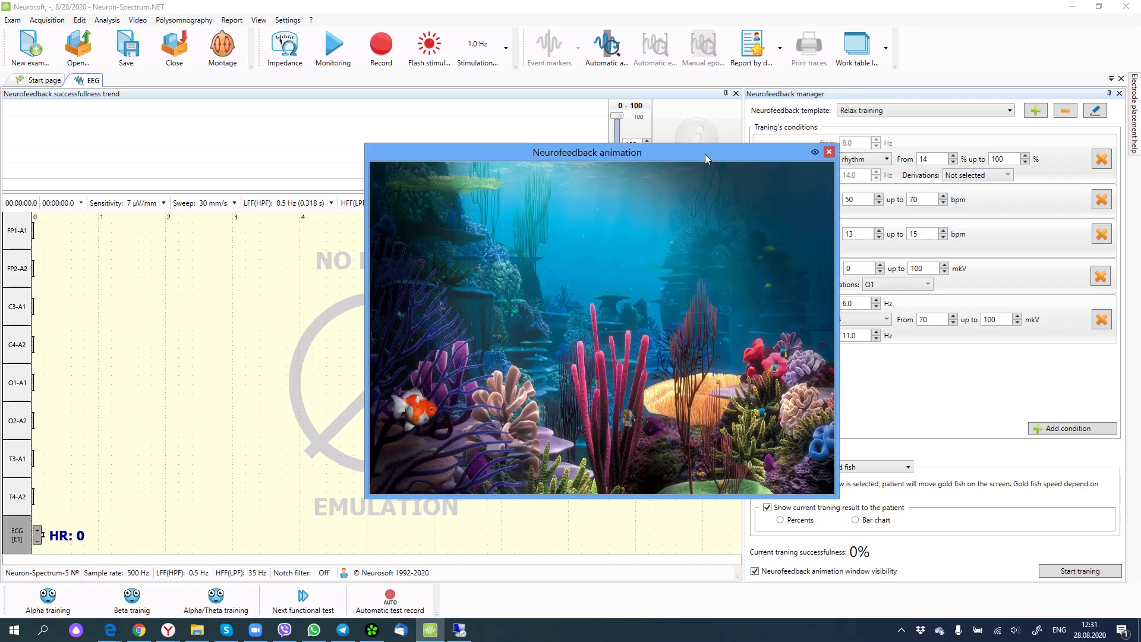
left_click_drag(704, 155, 557, 195)
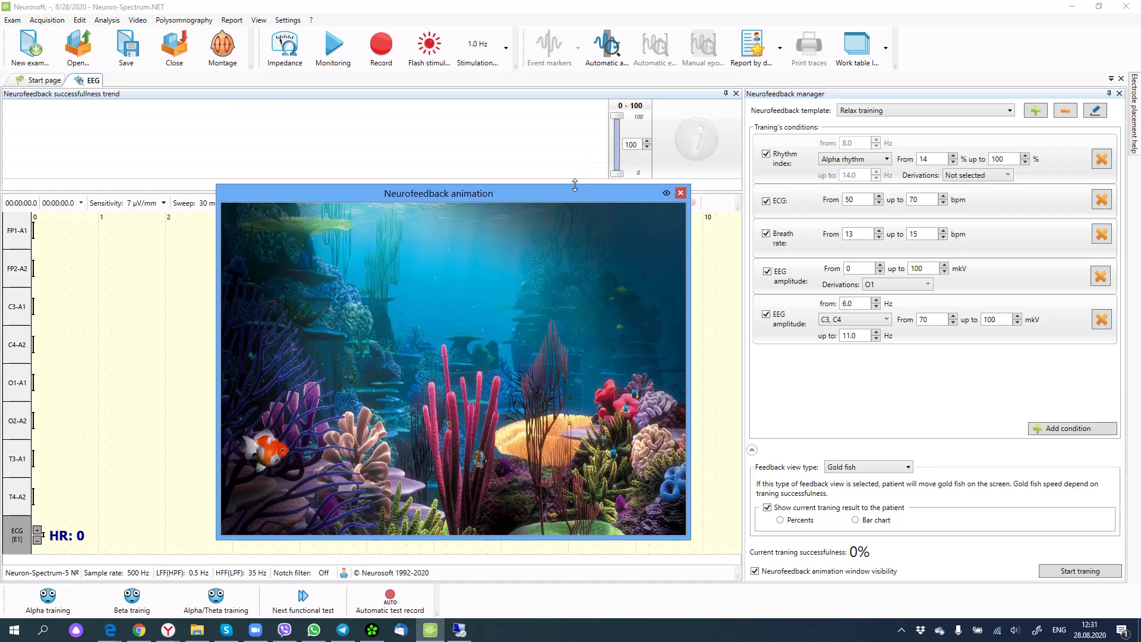
left_click_drag(575, 188, 514, 234)
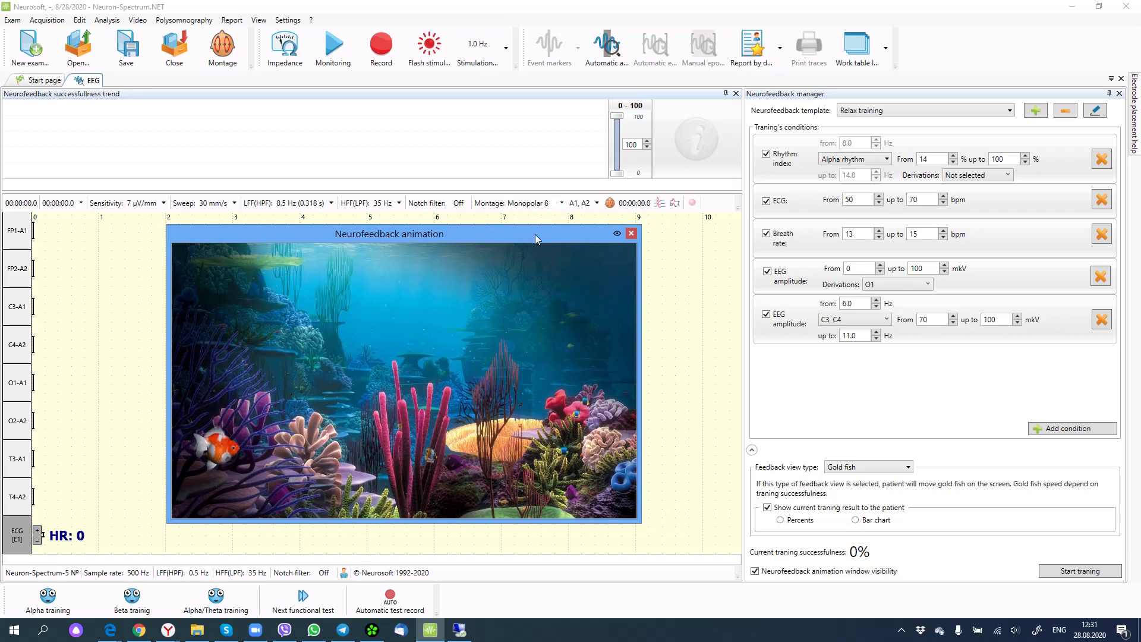
mouse_move(522, 234)
left_mouse_down()
mouse_move(511, 226)
mouse_move(521, 243)
mouse_move(551, 206)
mouse_move(511, 245)
left_mouse_up()
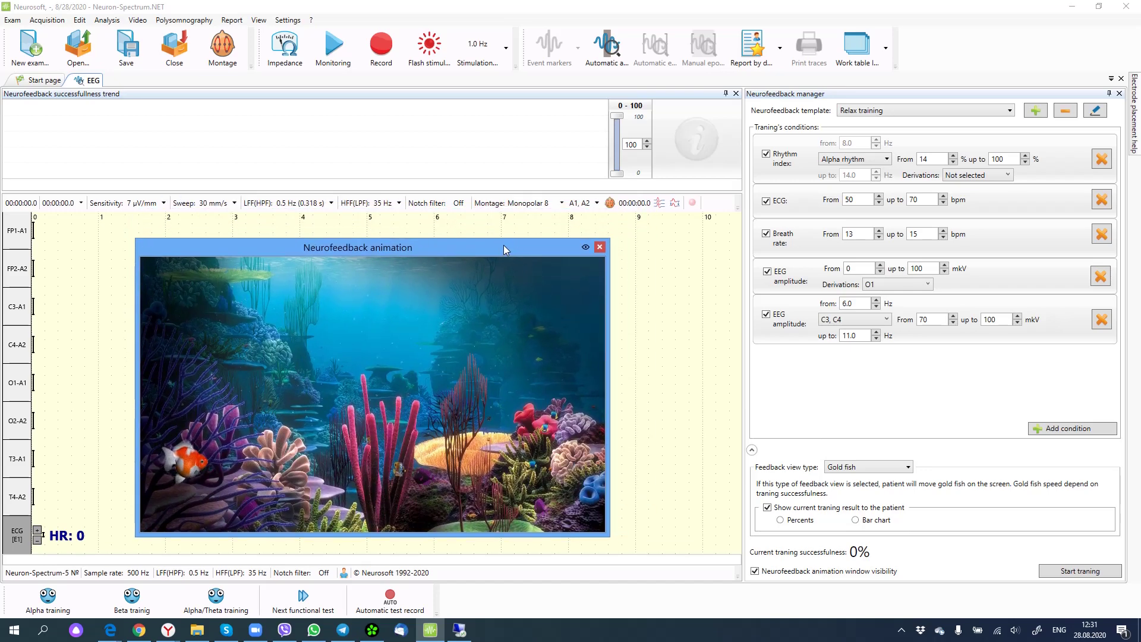
mouse_move(501, 249)
left_mouse_down()
mouse_move(479, 226)
mouse_move(479, 244)
left_mouse_up()
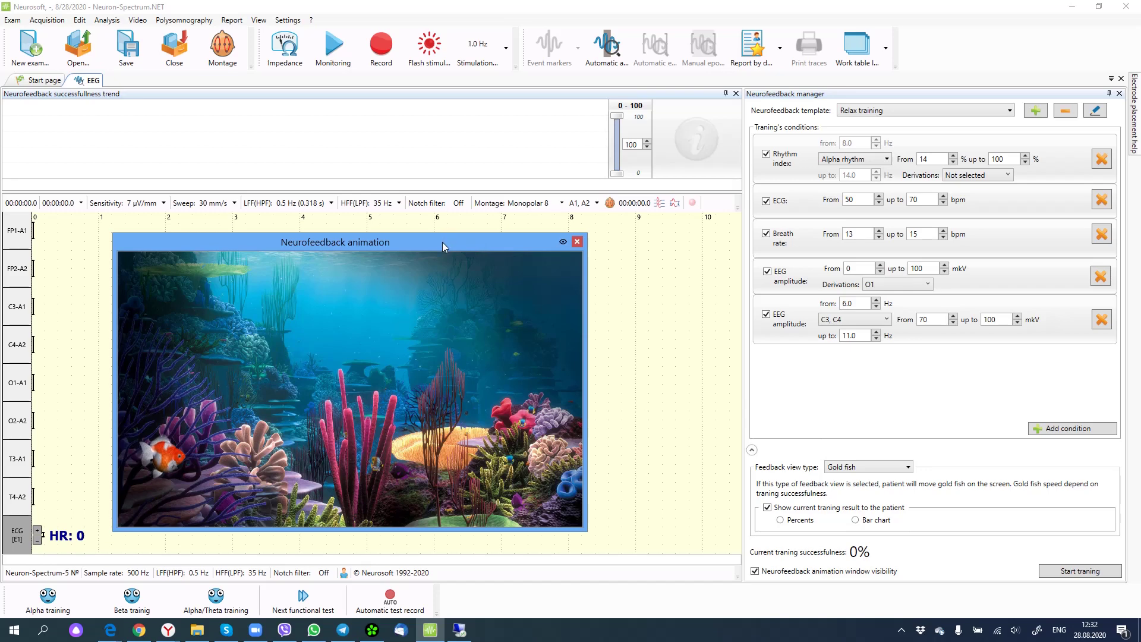
left_click_drag(442, 241, 470, 246)
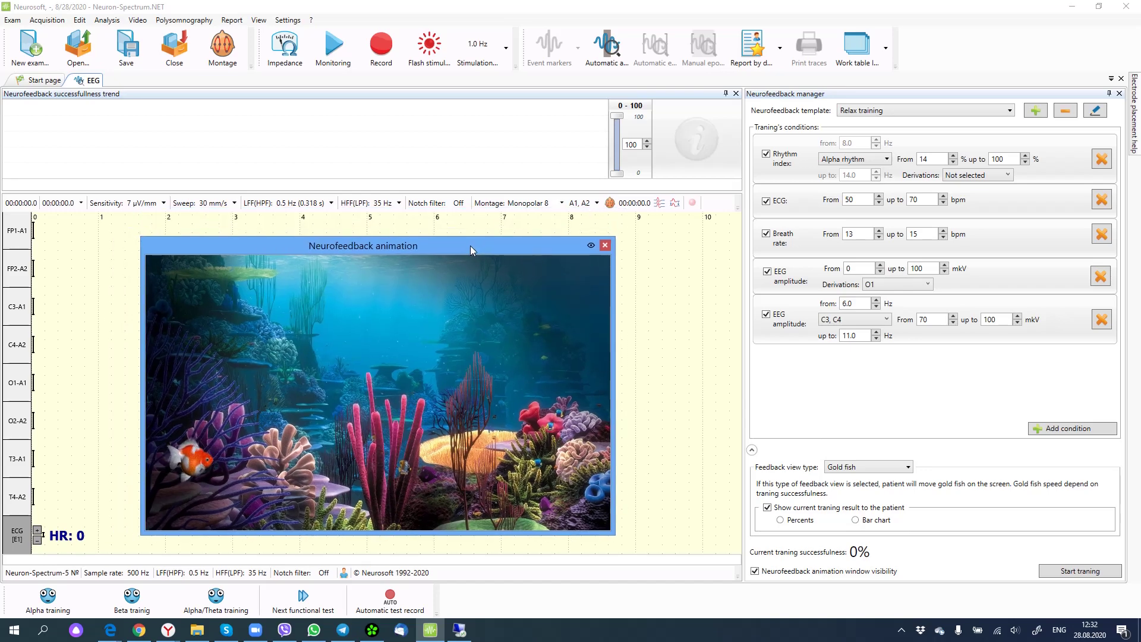
Step: Try the Fire, Race, Balloons and Octopus animations one after another as the feedback view type
left_click(847, 468)
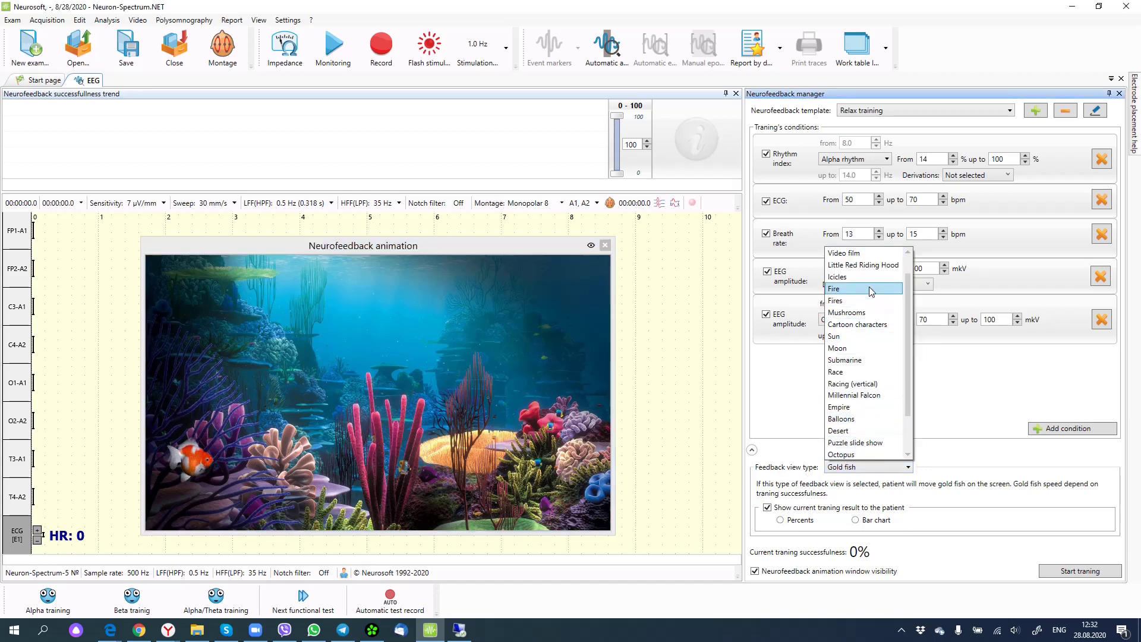
left_click(872, 291)
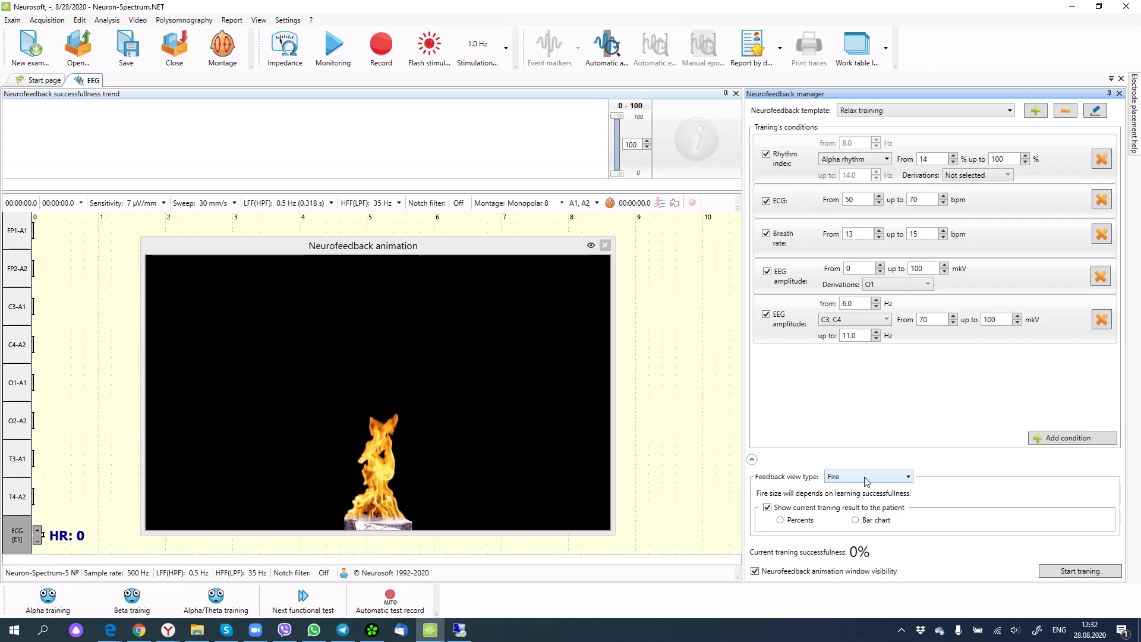
left_click(867, 481)
scroll(873, 386, "down", 1)
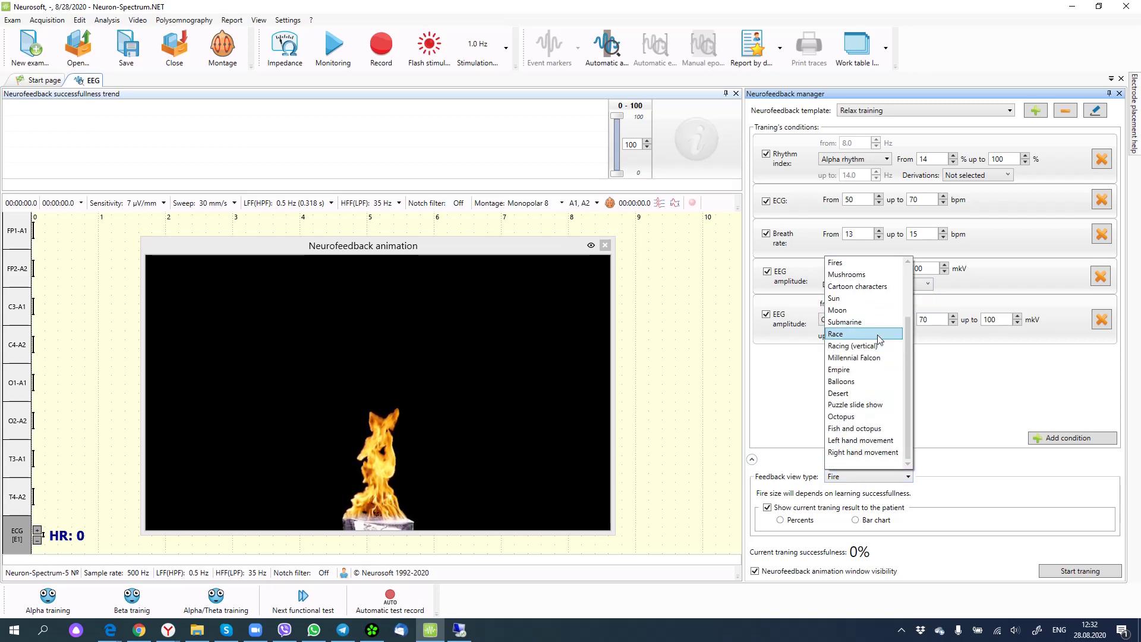
left_click(878, 336)
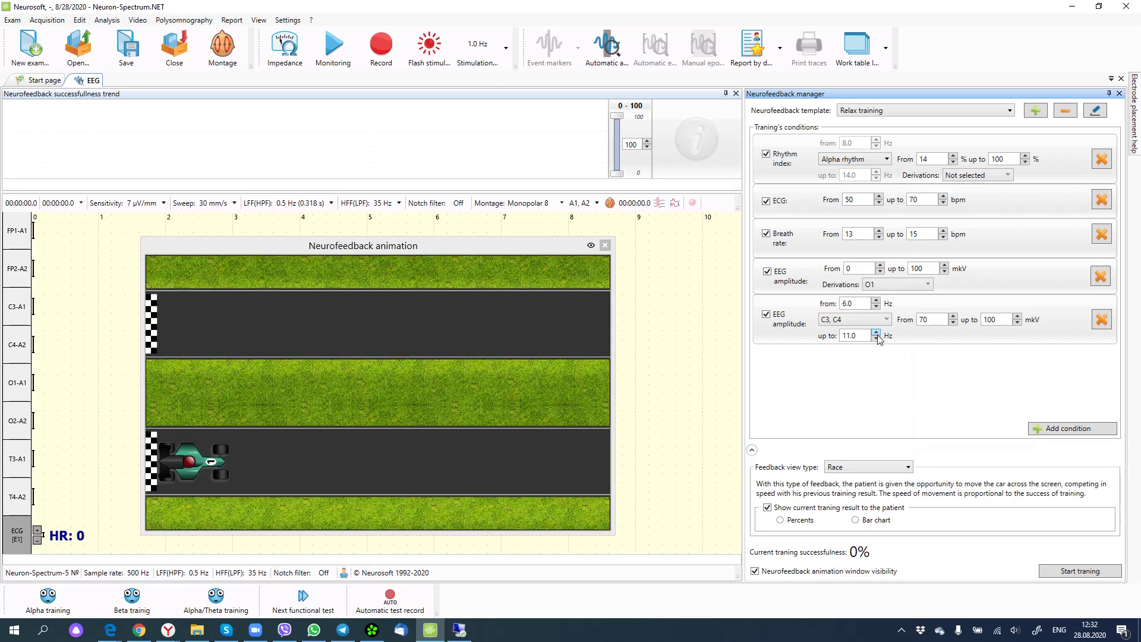
left_click(863, 467)
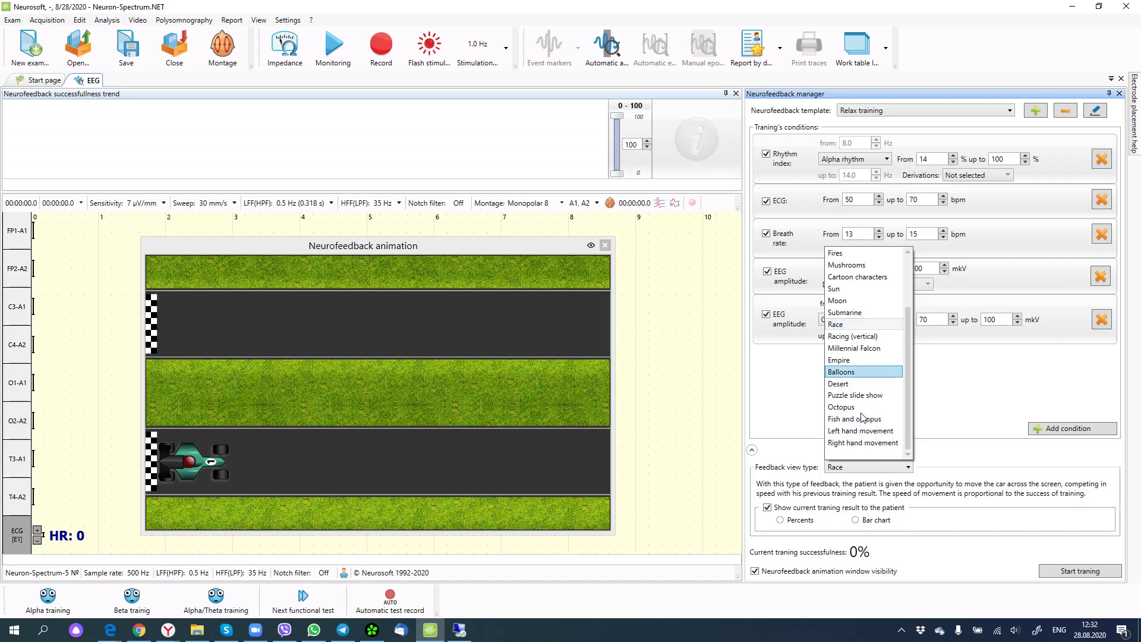
left_click(868, 472)
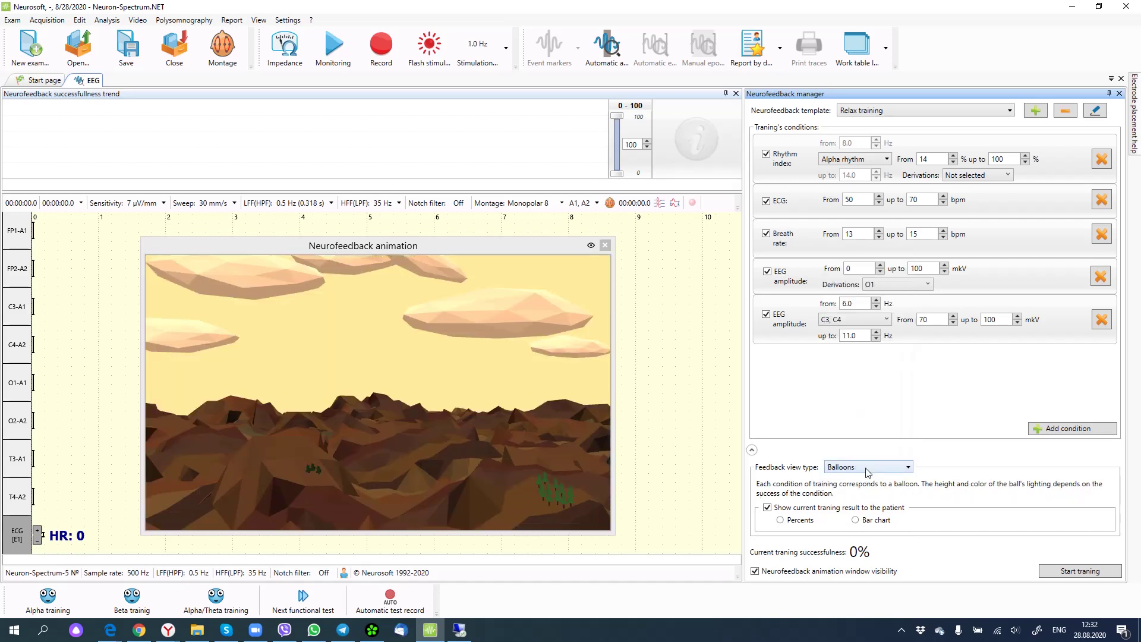
left_click(867, 471)
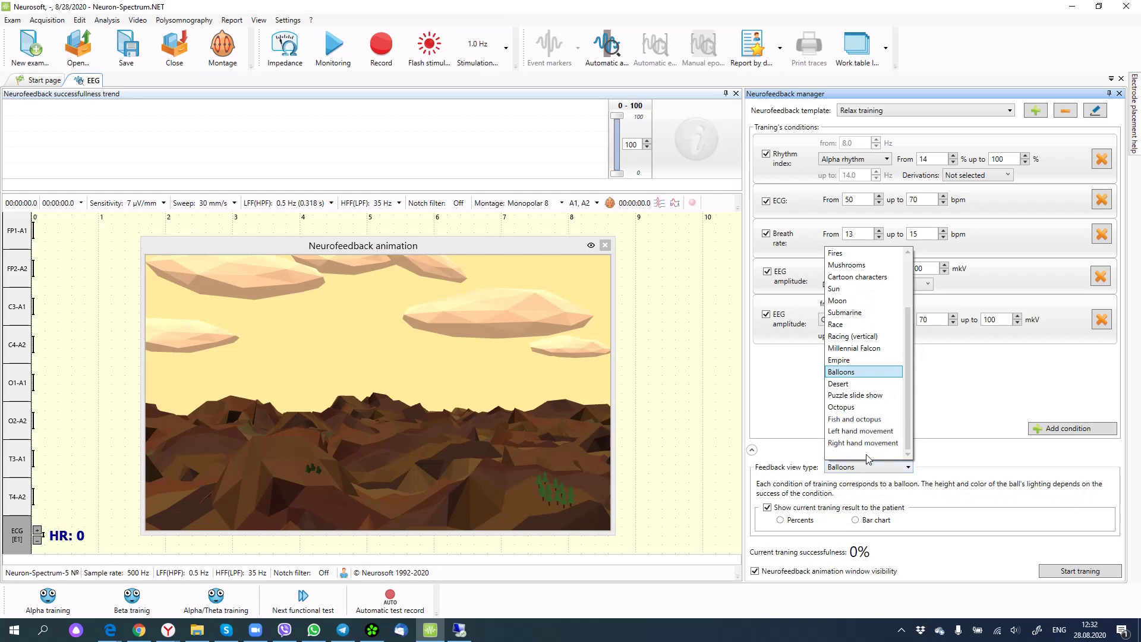
left_click(868, 408)
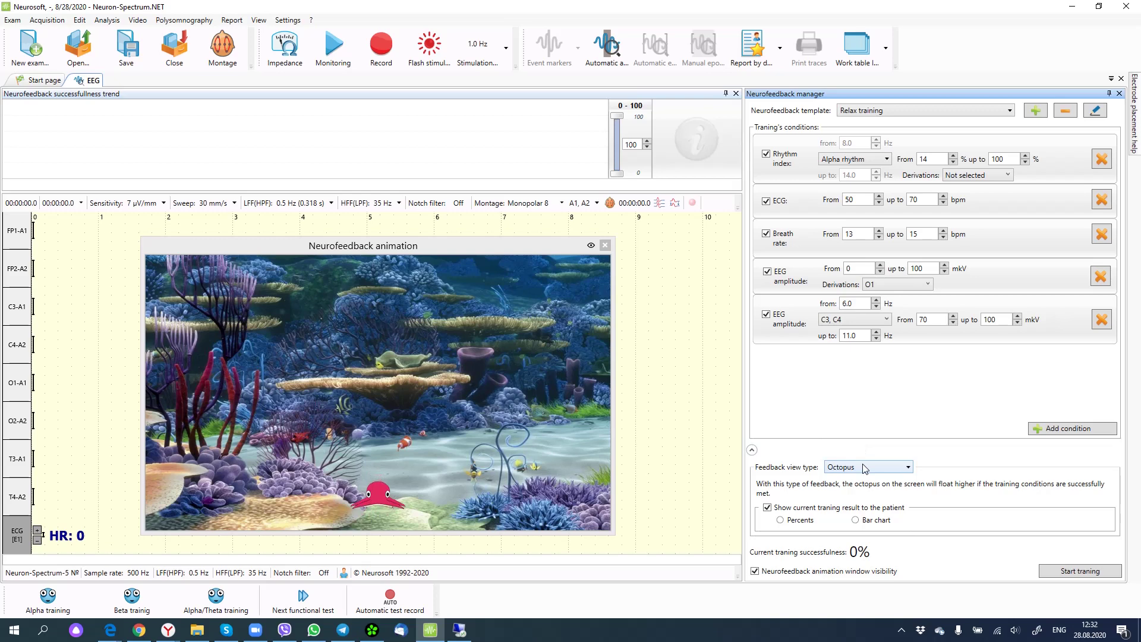
Step: Set the feedback view type to Slide show
left_click(865, 469)
scroll(868, 429, "up", 2)
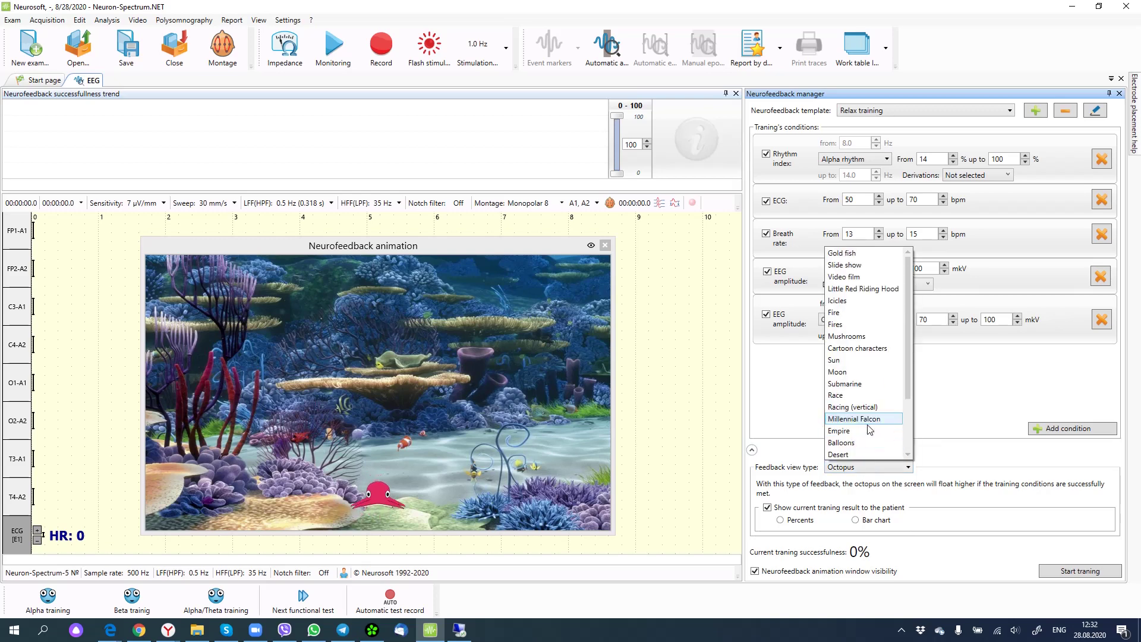
left_click(860, 265)
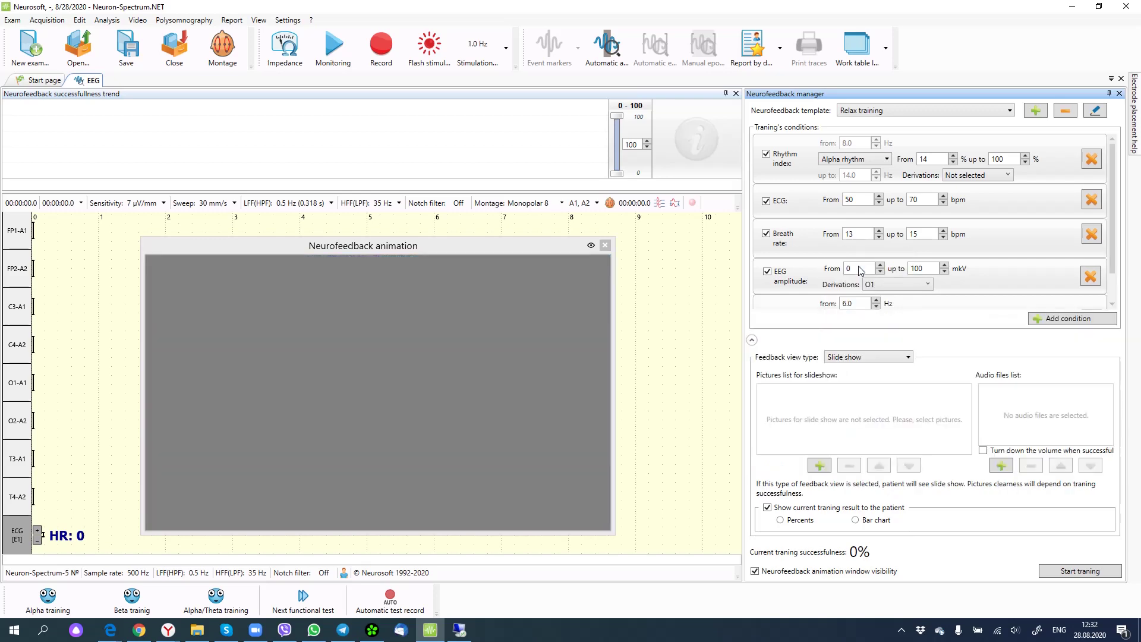
Step: Add a range of pictures starting at IMG_0046_cr.jpg in the 10x15 folder to the slide show's picture list
left_click(827, 468)
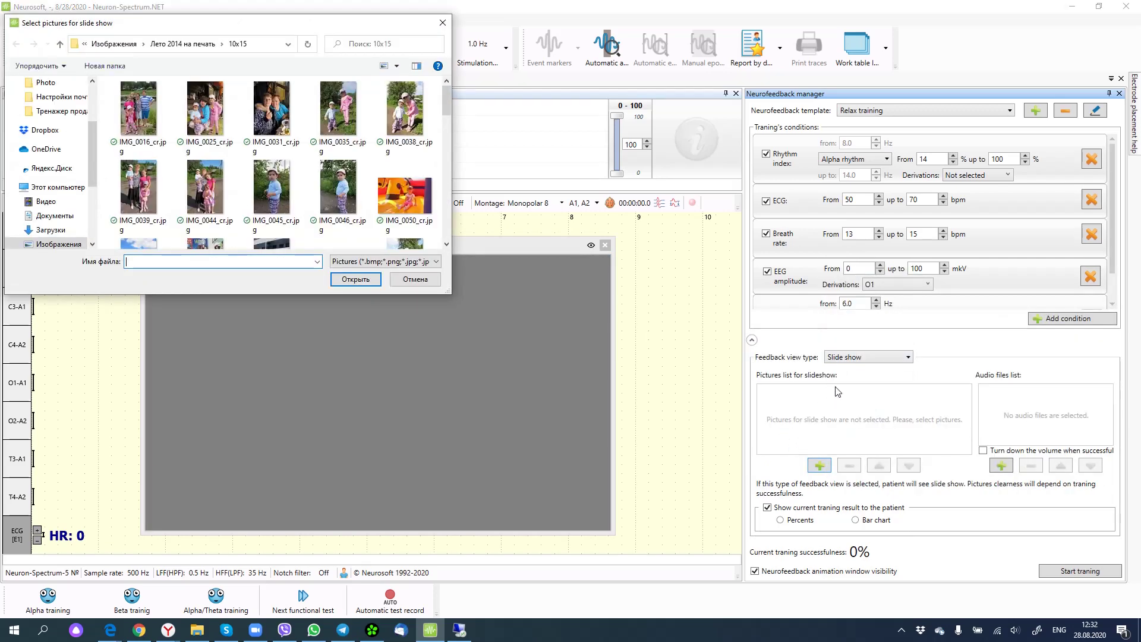
left_click(145, 115)
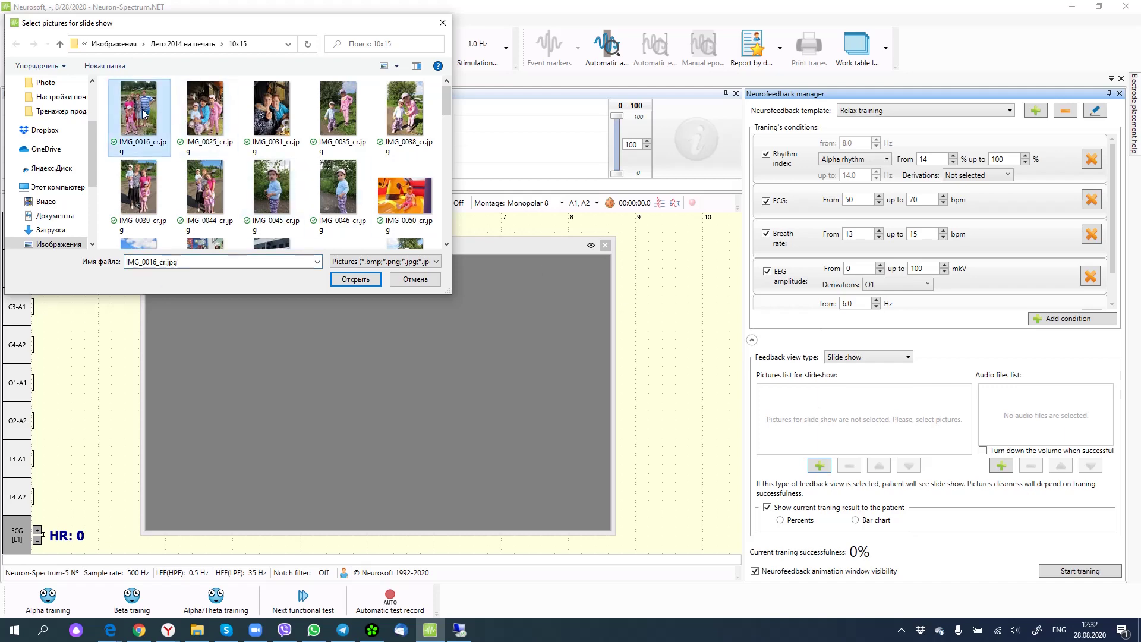
left_click(220, 186)
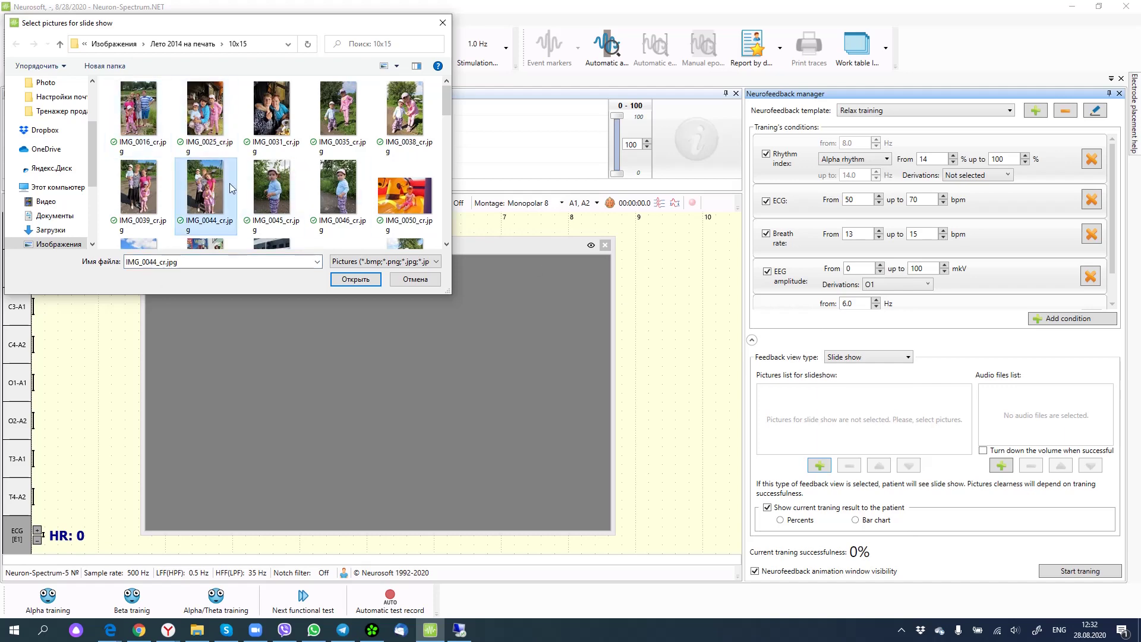
left_click(275, 188, "ctrl")
left_click(344, 191, "ctrl")
scroll(345, 190, "down", 5)
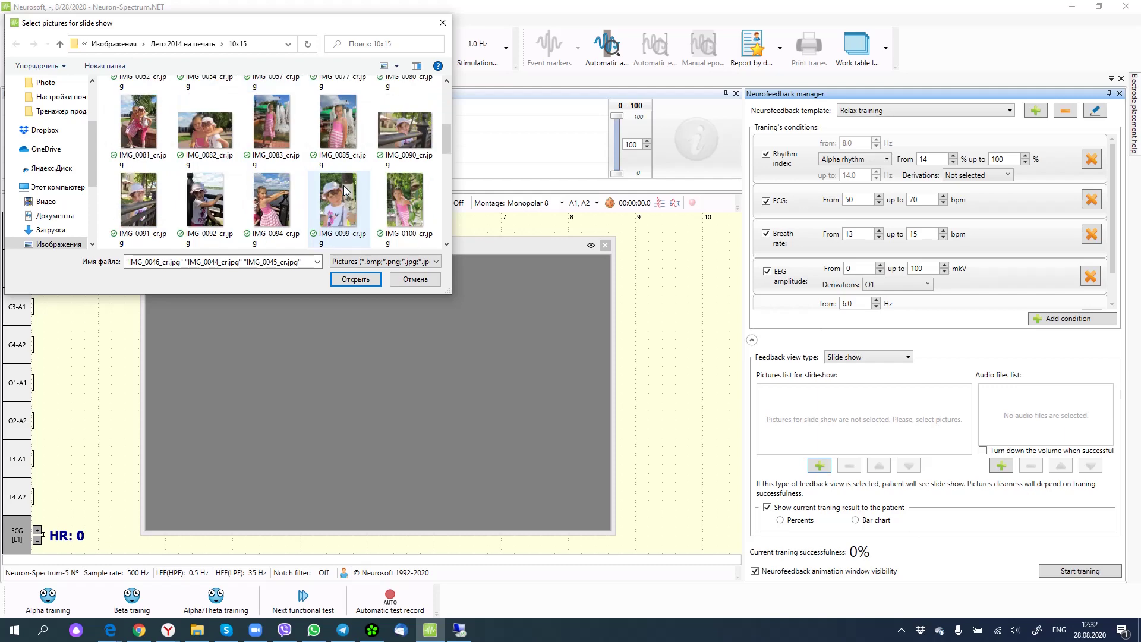
scroll(342, 200, "down", 5)
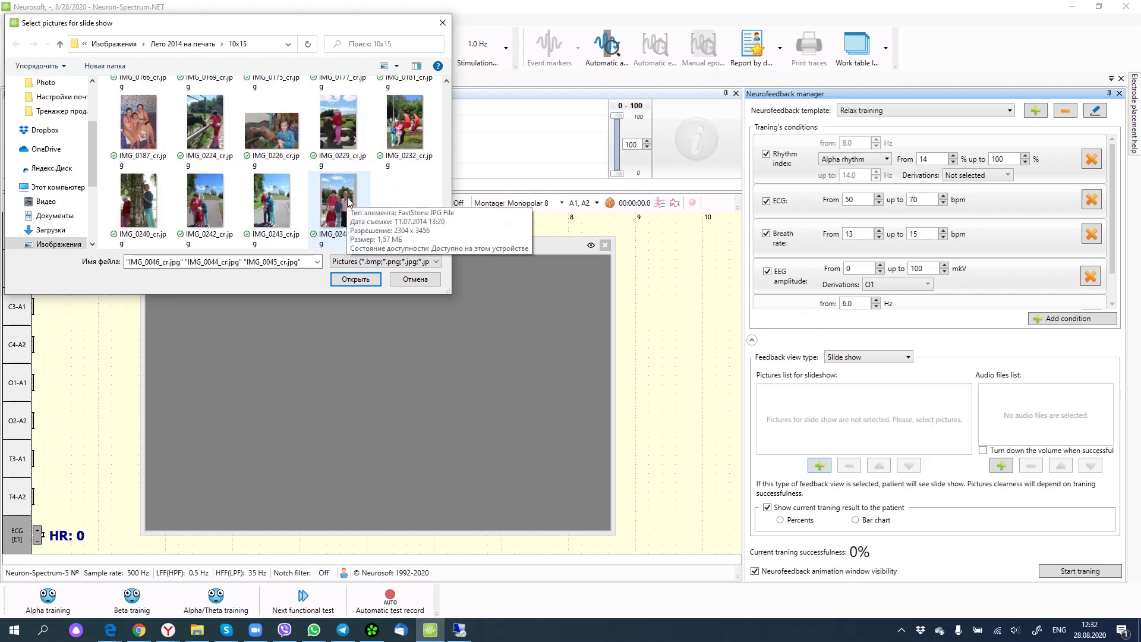
left_click(348, 202, "shift")
left_click(346, 278)
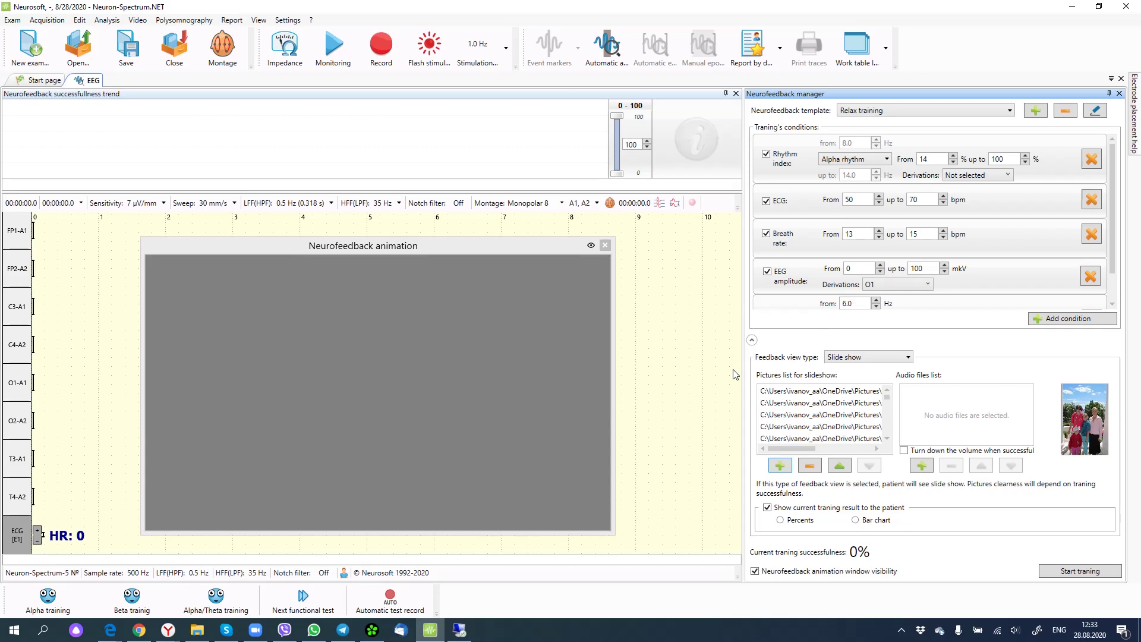
Step: Try Puzzle slide show as the feedback view type with the same pictures
left_click(865, 358)
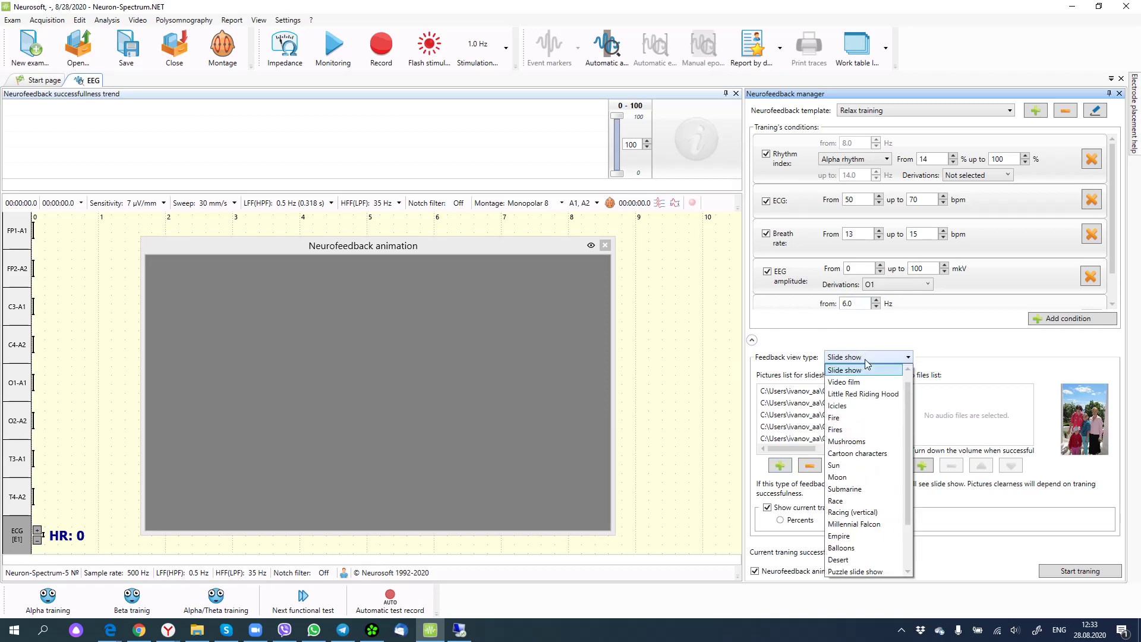
scroll(865, 404, "down", 3)
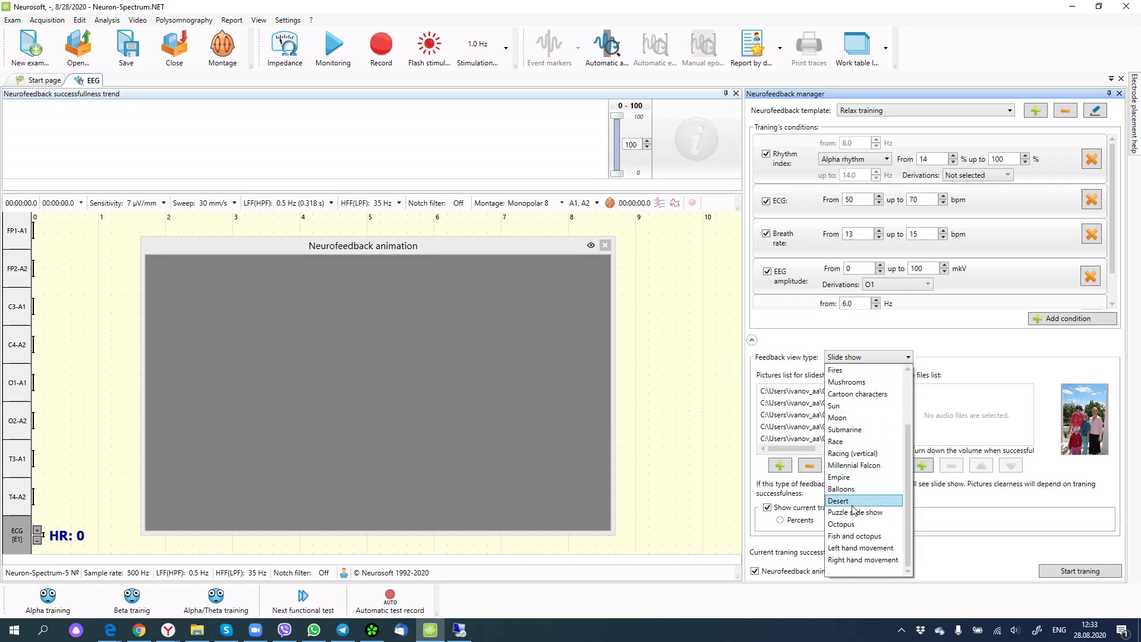
left_click(854, 512)
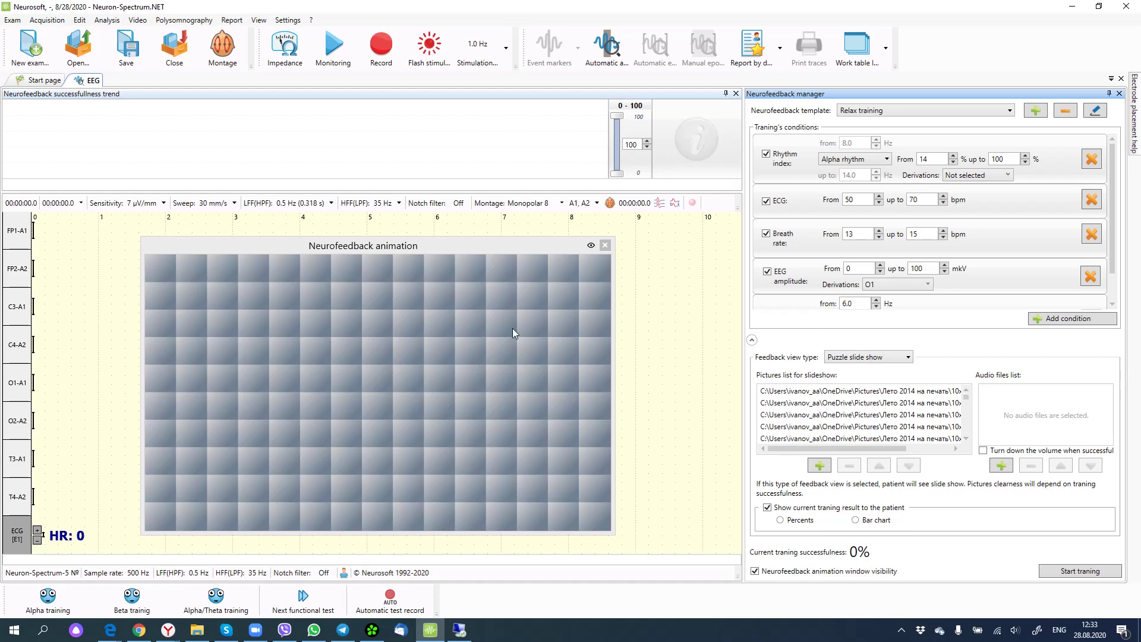
Step: Set the feedback view type to Gold fish and shift the animation window slightly over the EEG traces
left_click(853, 357)
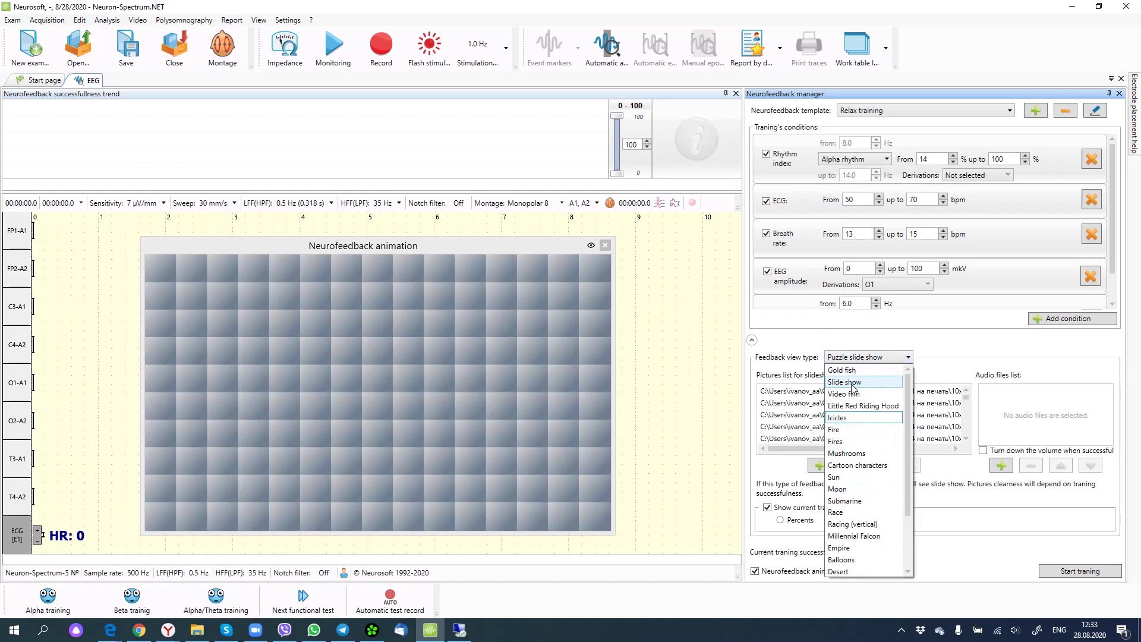
left_click(851, 370)
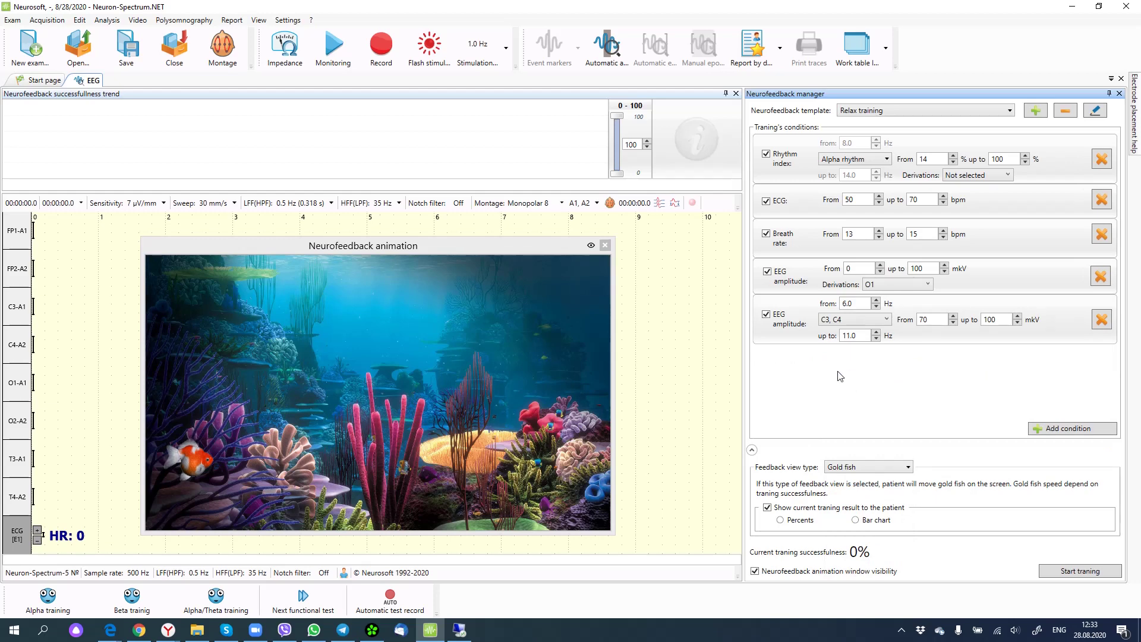
left_click_drag(497, 250, 520, 256)
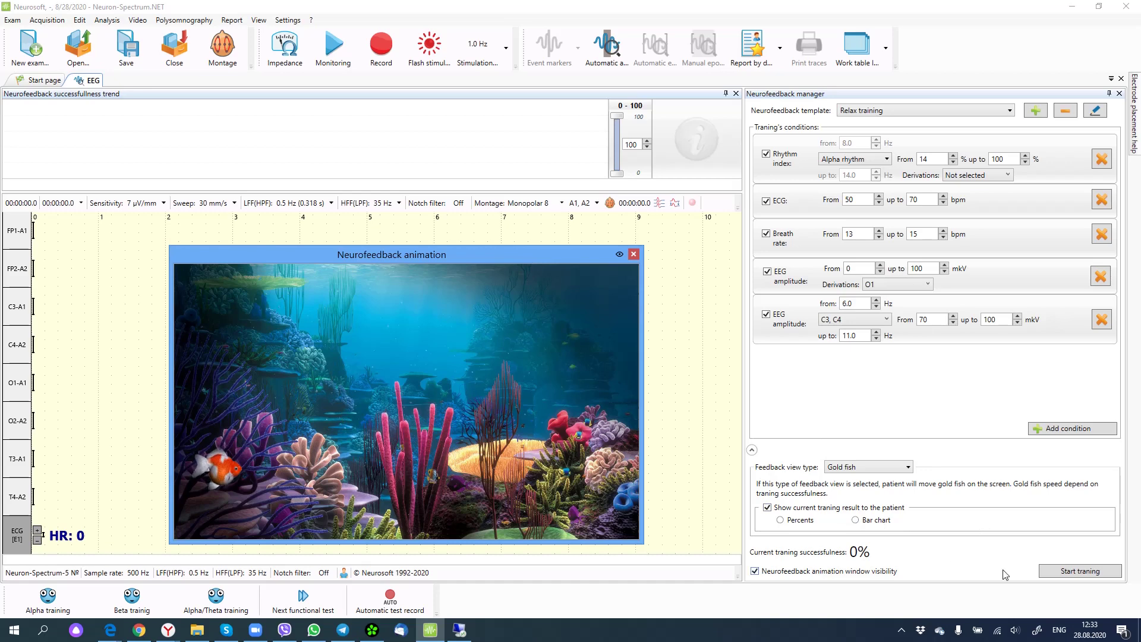
Step: Start the training, accept the electrode impedance check and set the EEG sensitivity to 15 µV/mm
left_click(1055, 572)
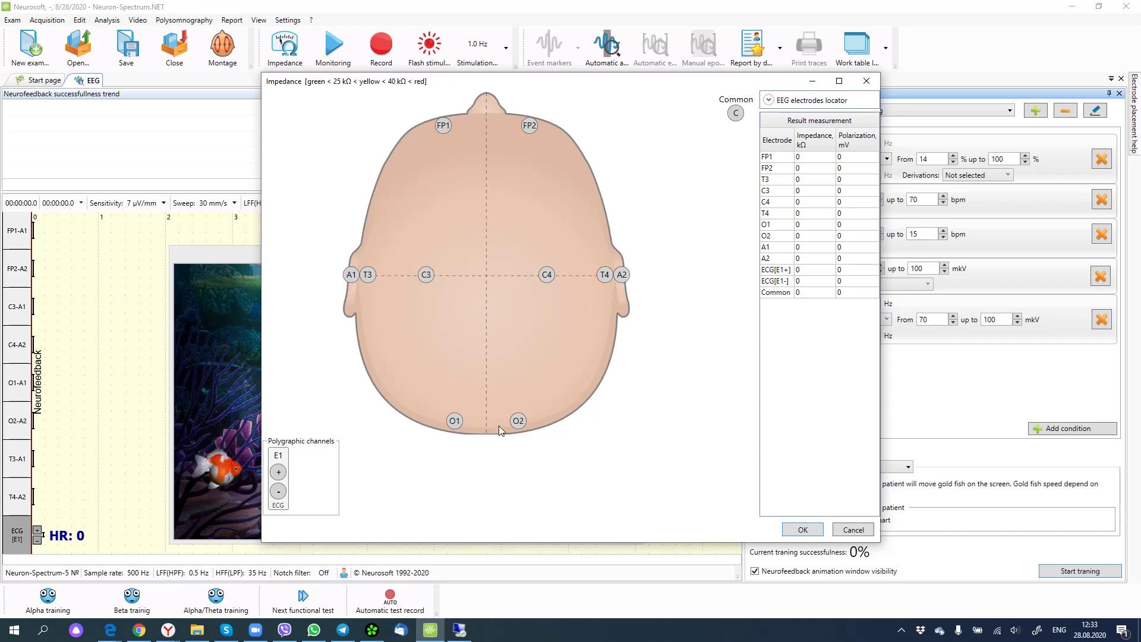
left_click(797, 529)
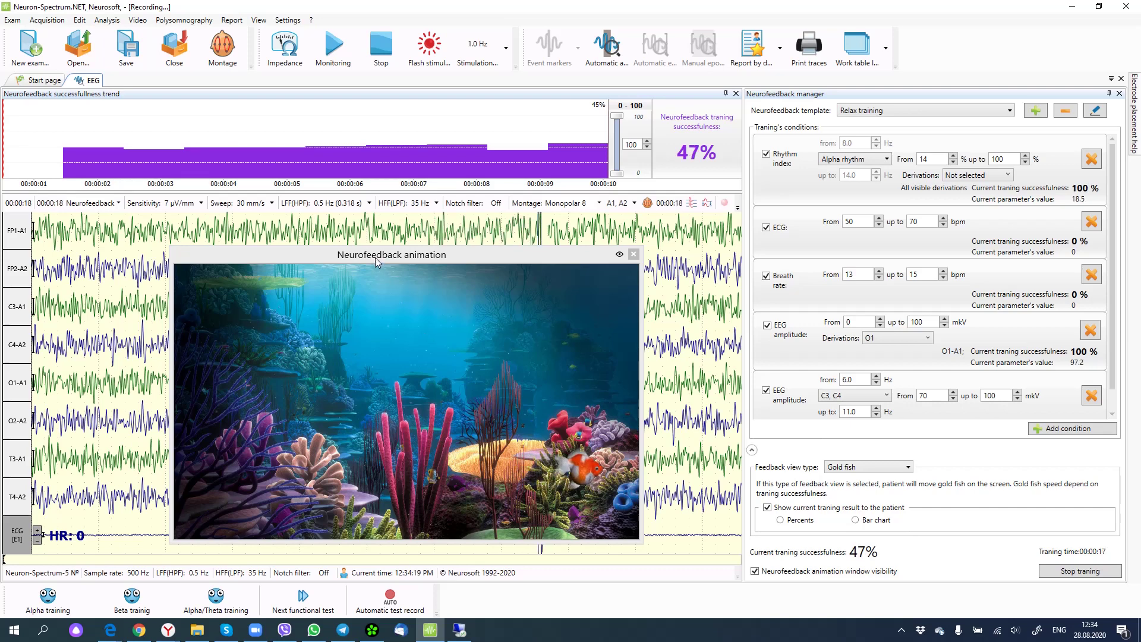
left_click(202, 204)
left_click(111, 320)
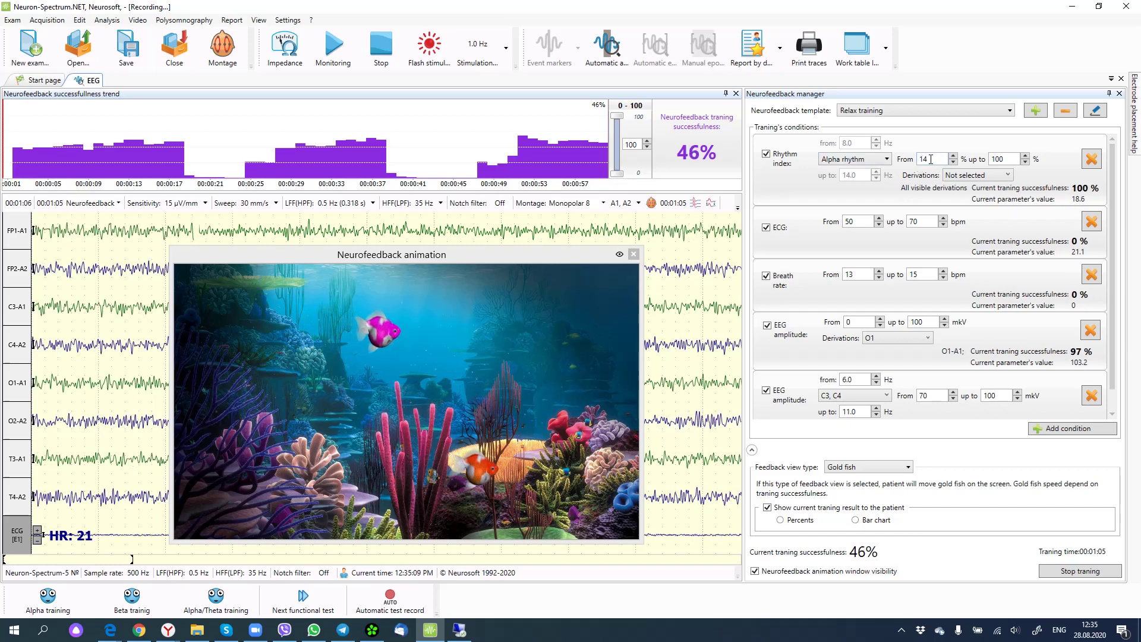
Step: Raise the lower limit of the alpha rhythm index condition to 19 % and finally to 50 %
left_click(953, 155)
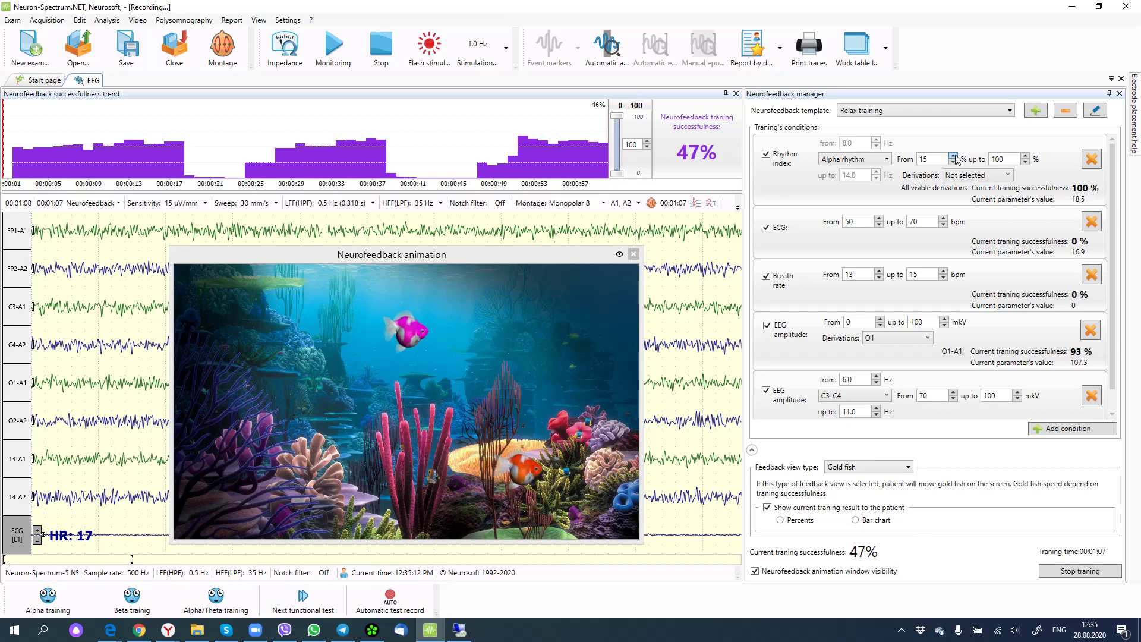
left_click(954, 156)
left_click(953, 156)
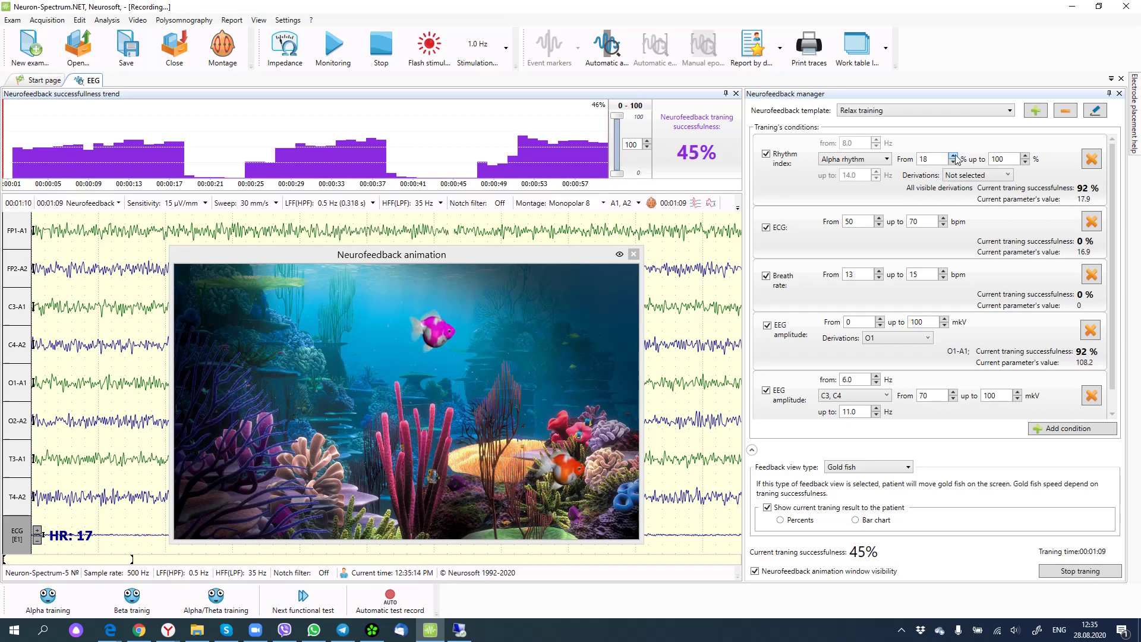
left_click(953, 156)
left_click(953, 156)
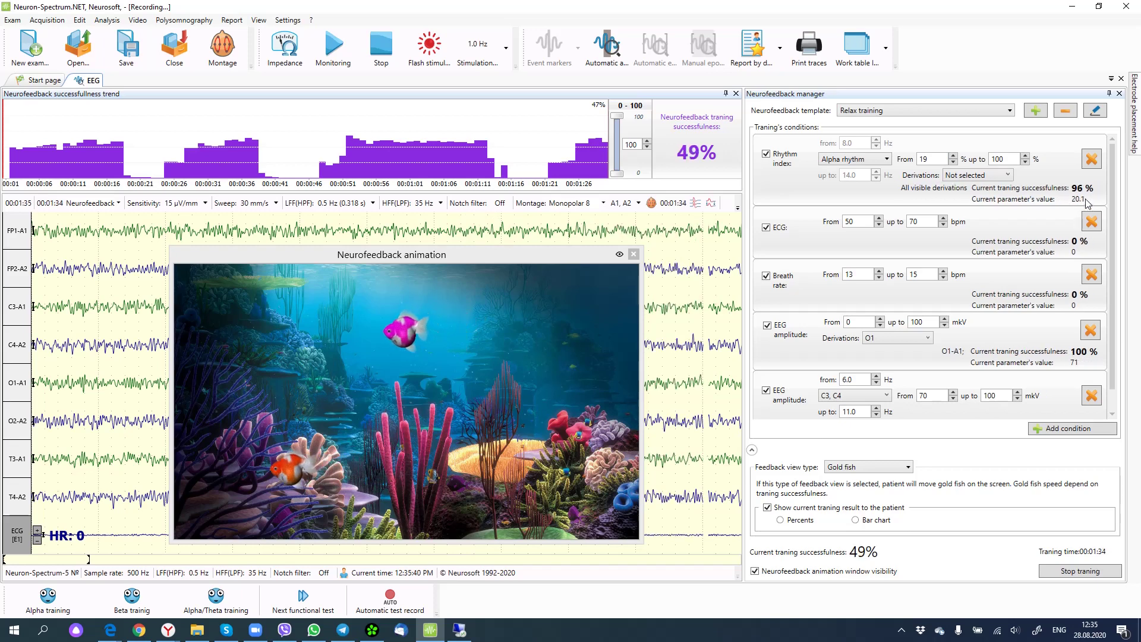
double_click(948, 160)
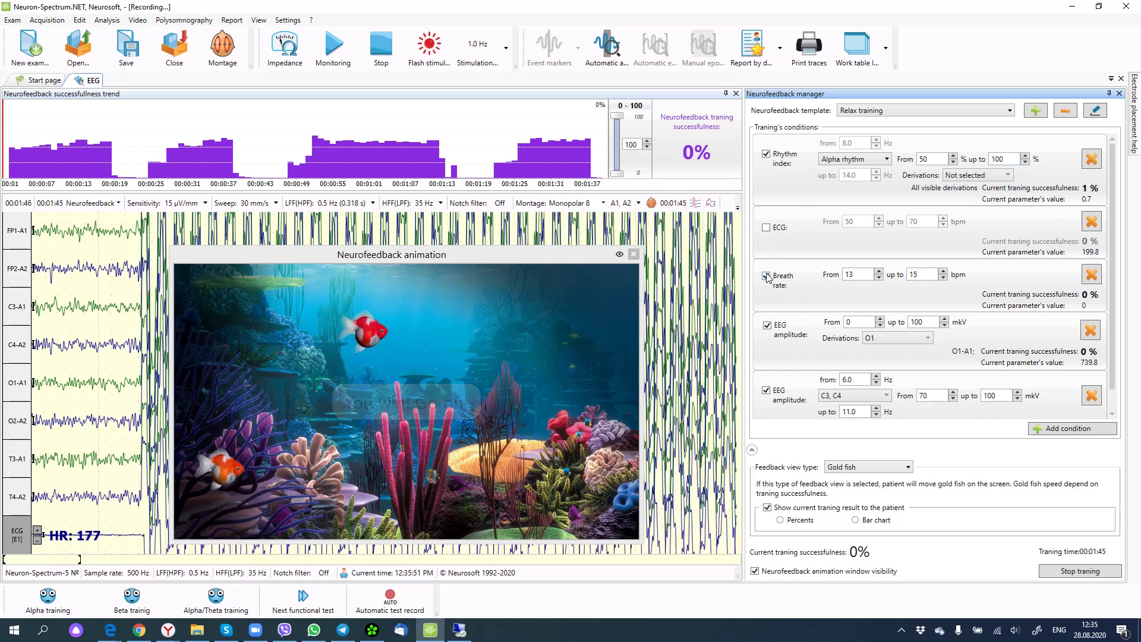
Step: Disable the ECG, breath rate and both EEG amplitude conditions, keeping only the alpha rhythm index condition active
left_click(766, 227)
left_click(766, 276)
left_click(767, 293)
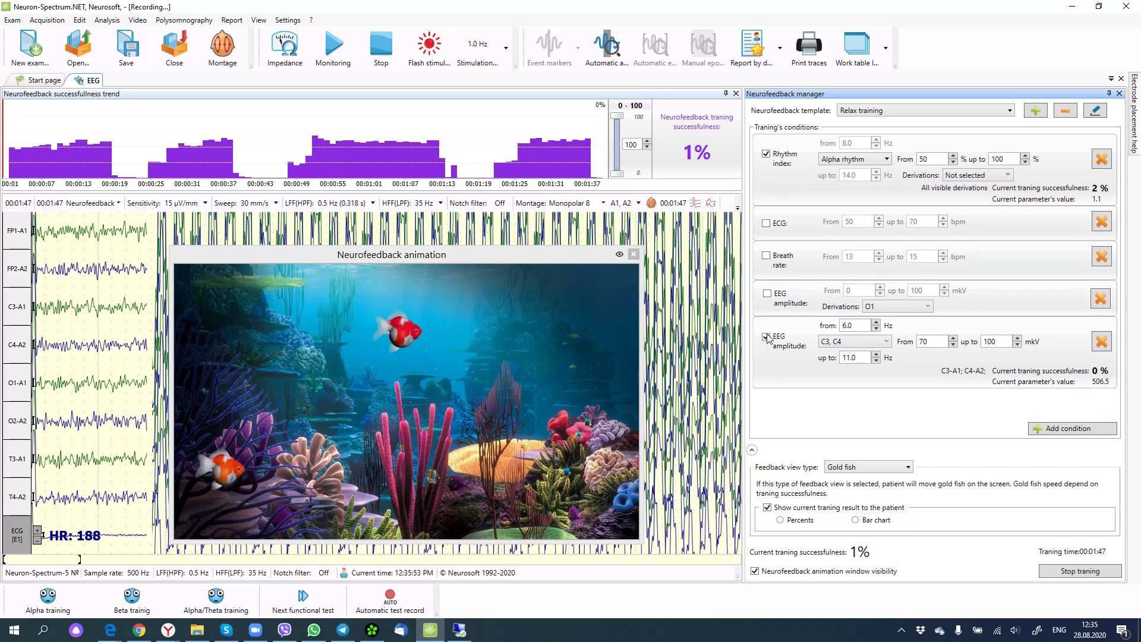
left_click(766, 337)
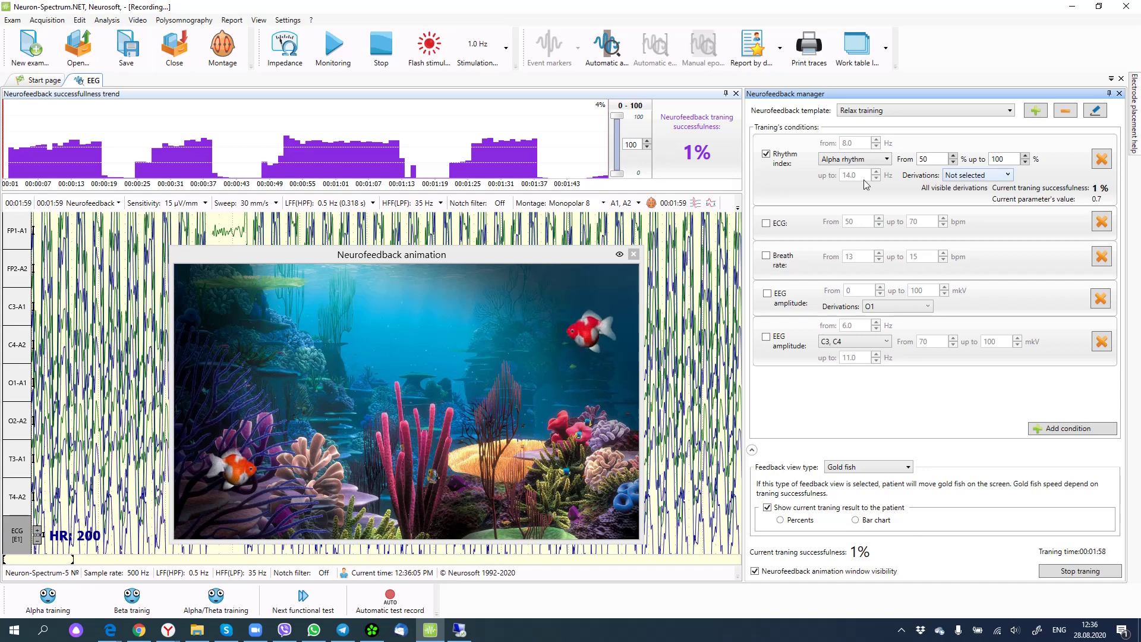
Step: Enable the ECG, breath rate and O1 EEG amplitude conditions one at a time, disabling each before enabling the following one
left_click(767, 224)
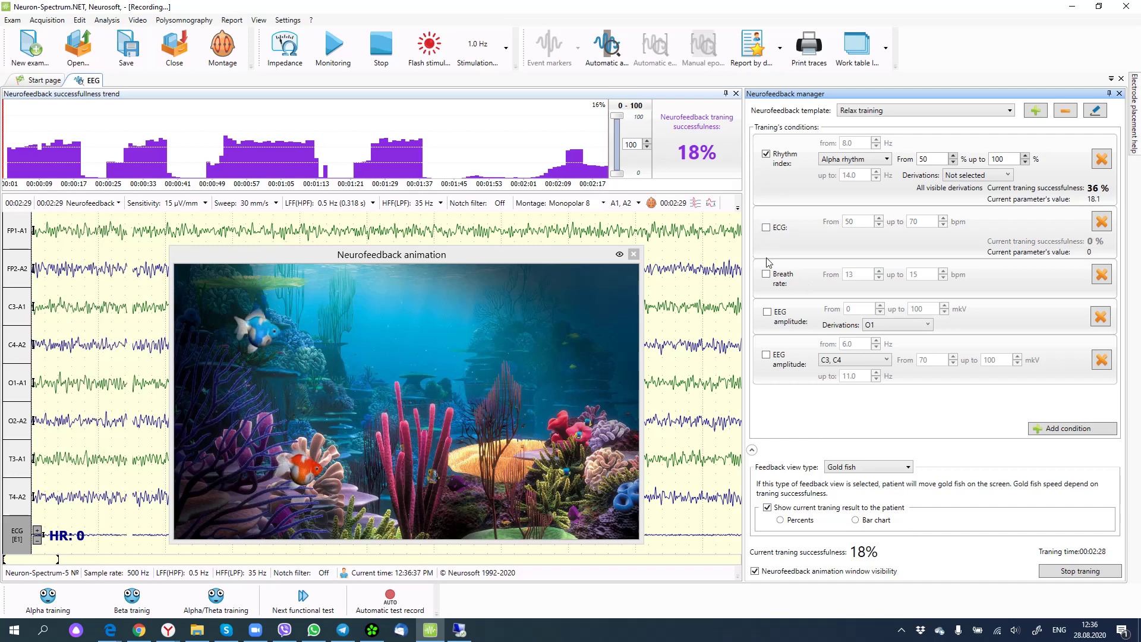
left_click(766, 228)
left_click(766, 257)
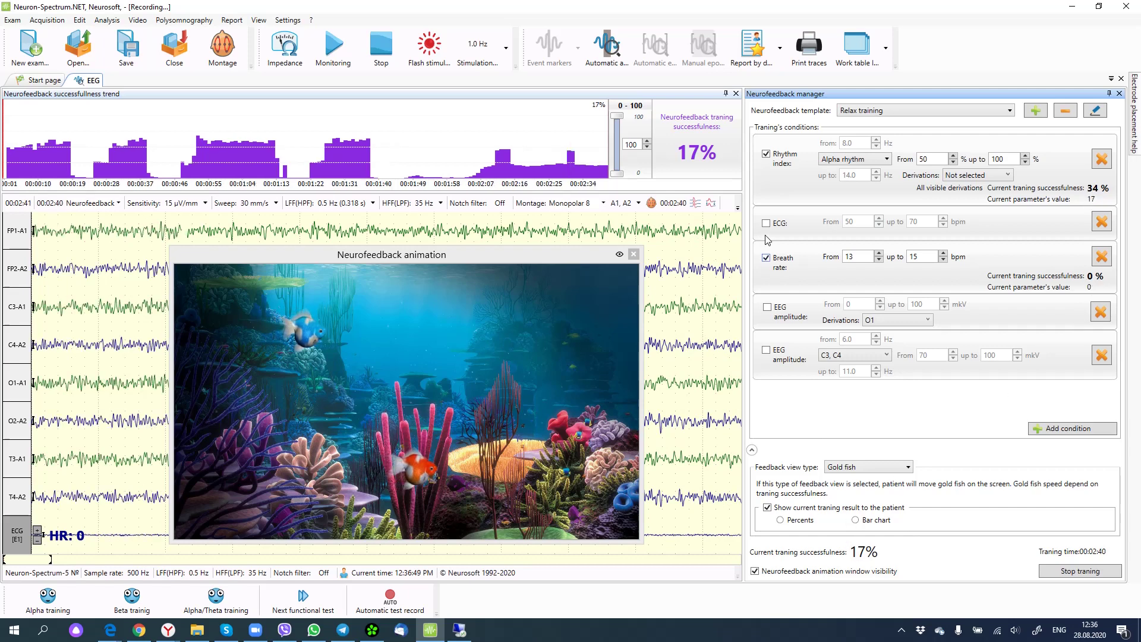
left_click(766, 258)
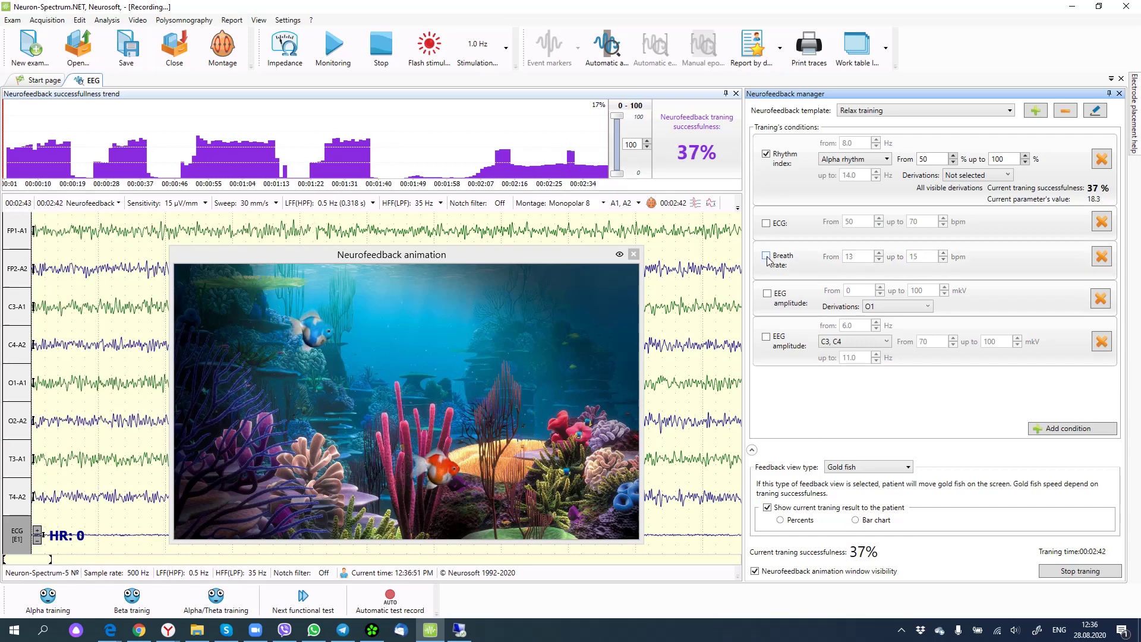
left_click(767, 293)
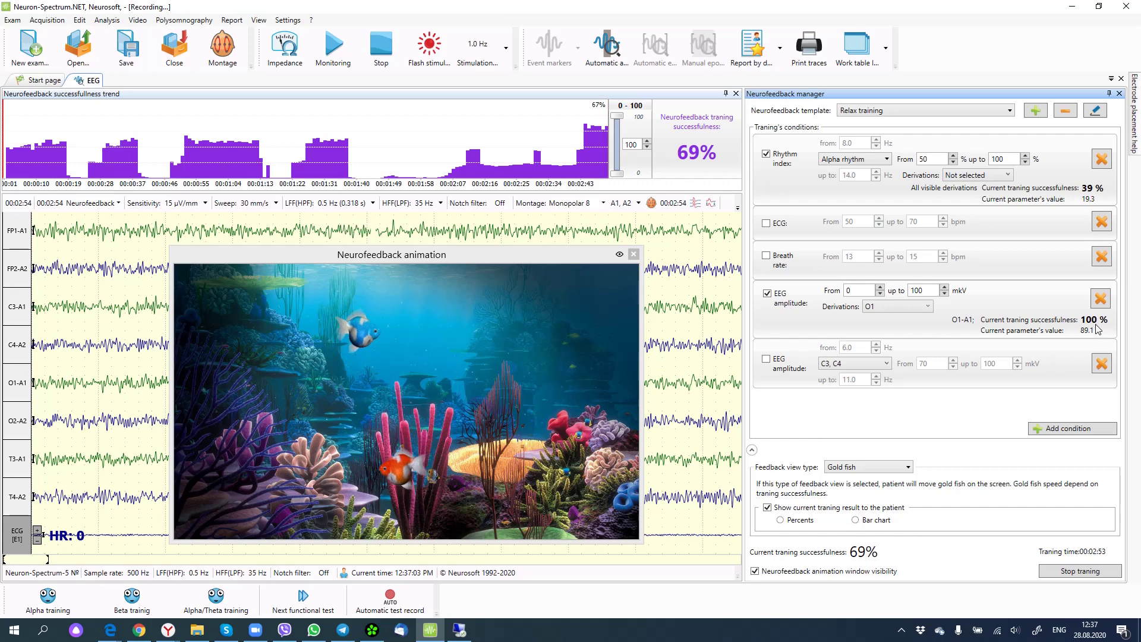
Step: Lower the upper limit of the O1 EEG amplitude condition to 72 mkV
left_click(944, 294)
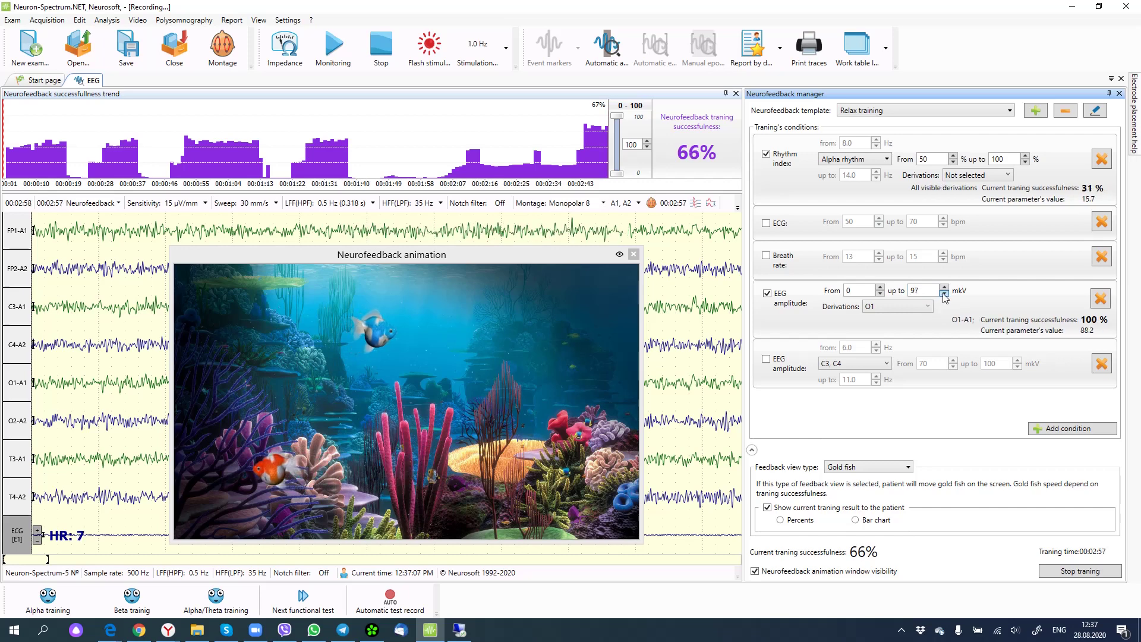
left_click(944, 294)
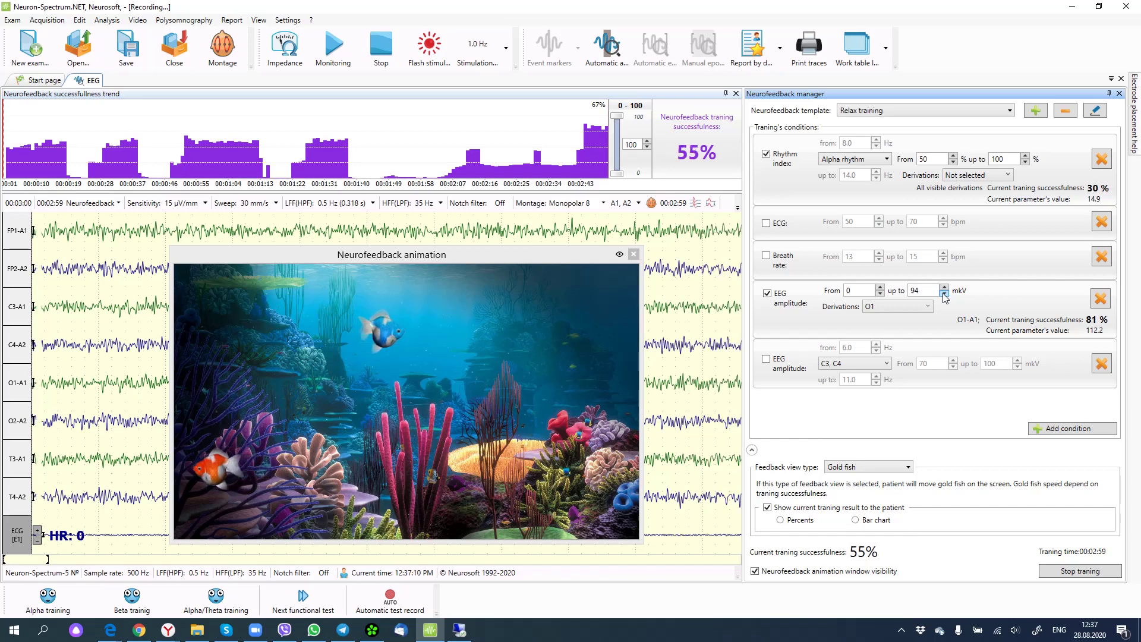
left_click(944, 295)
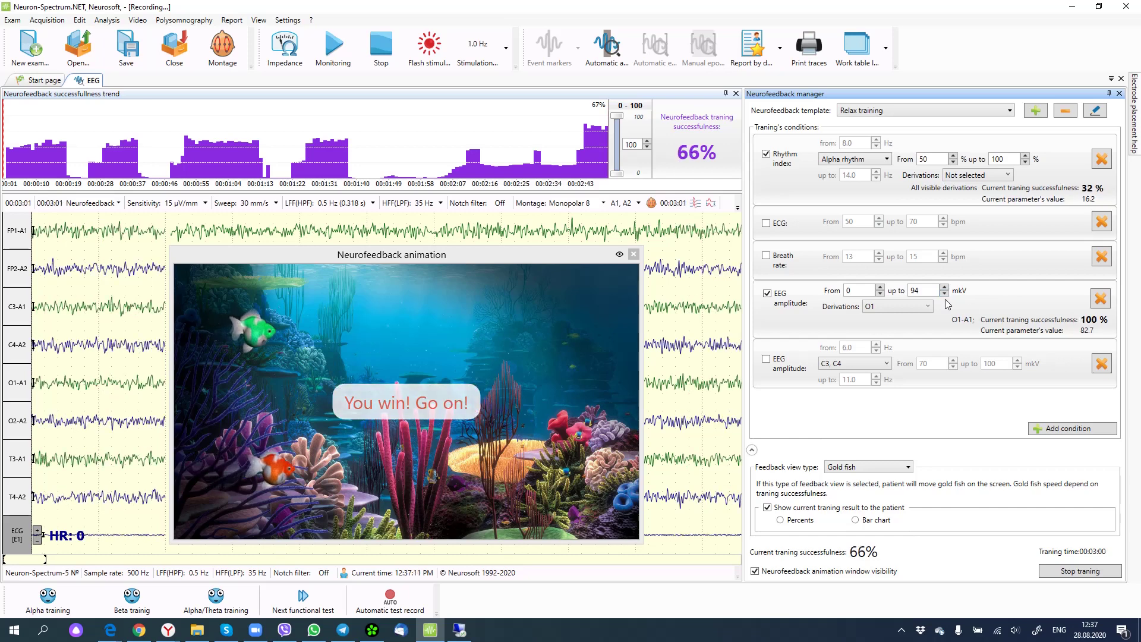
left_click(945, 294)
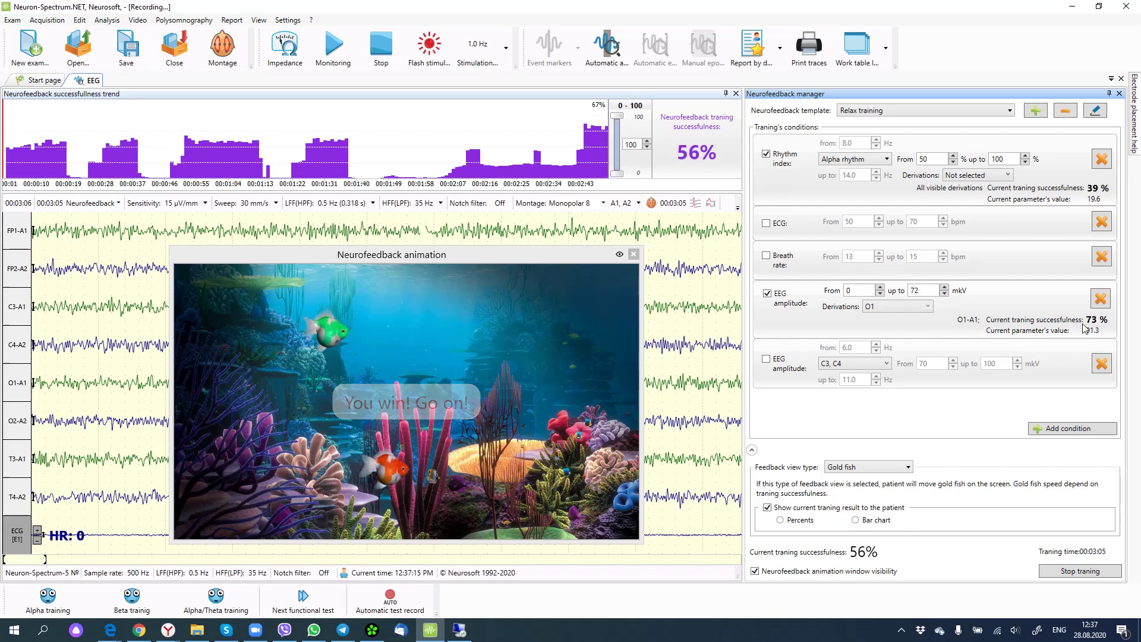
Step: Enable the C3, C4 EEG amplitude condition and reduce its lower limit to 54 mkV
left_click(765, 360)
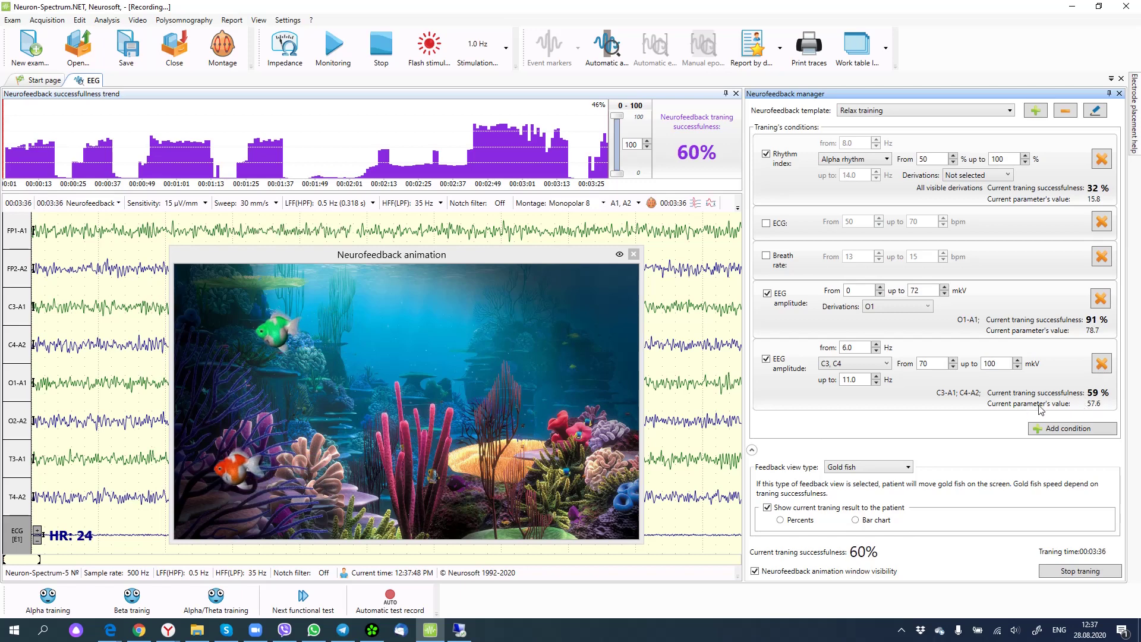
left_click(922, 364)
left_click(953, 367)
left_click(953, 367)
left_click(953, 367)
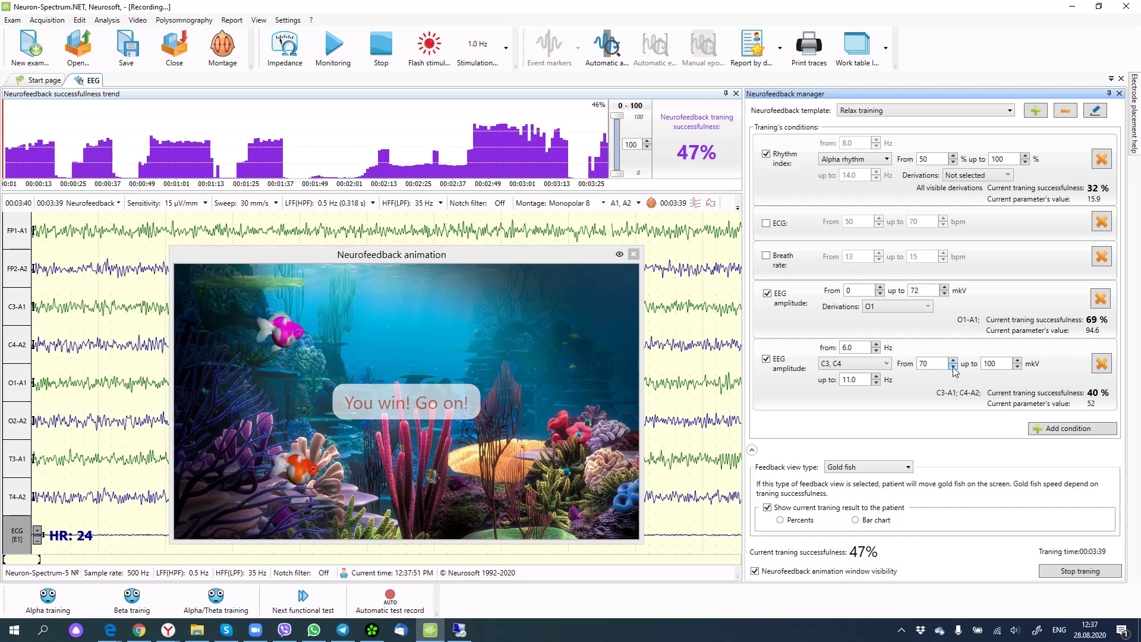
left_click(953, 367)
left_click(953, 367)
left_click(953, 366)
left_click(953, 366)
left_click(953, 367)
left_click(954, 366)
left_click(953, 367)
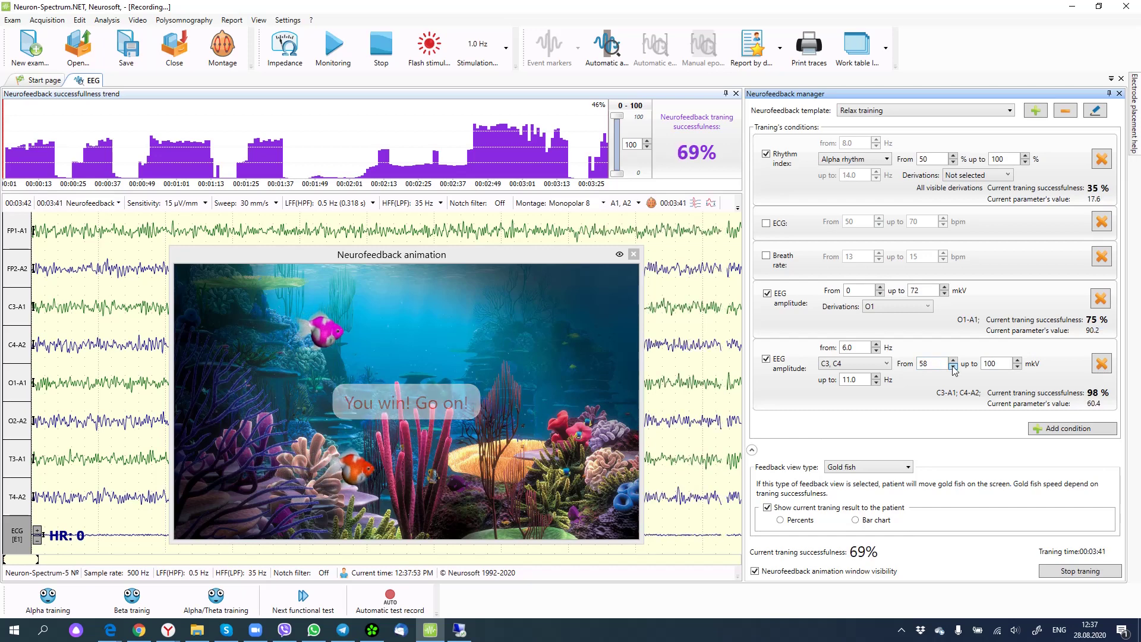
left_click(953, 367)
left_click(953, 367)
left_click(953, 366)
left_click(953, 367)
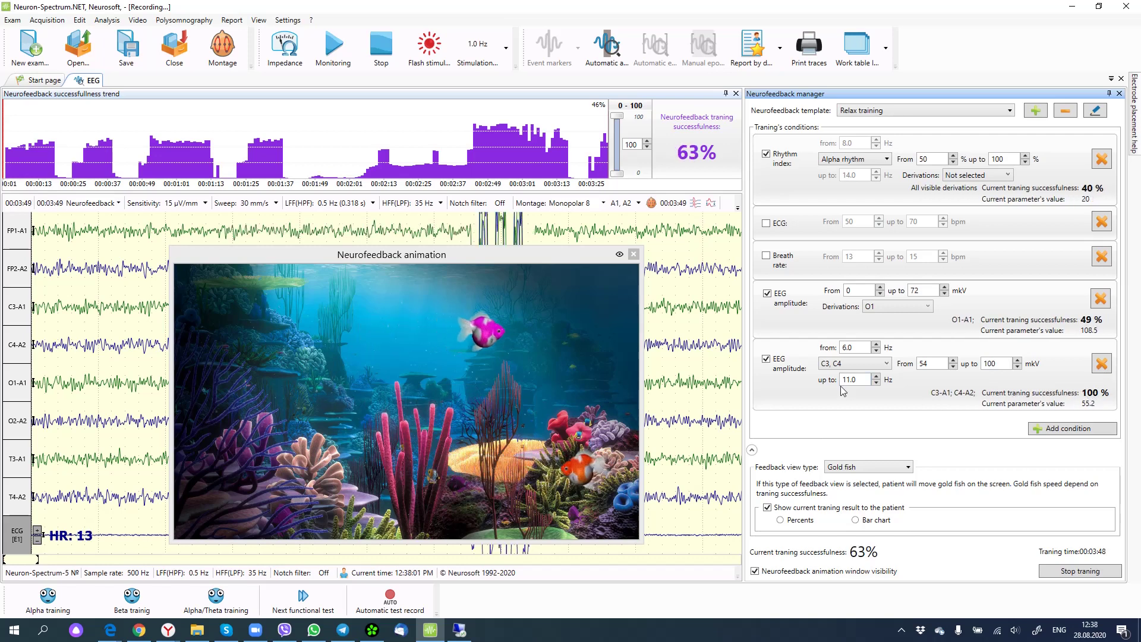
Step: Show the patient's training result as percents and finally as a bar chart, and reduce the alpha rhythm index lower limit to 1 %
left_click(780, 520)
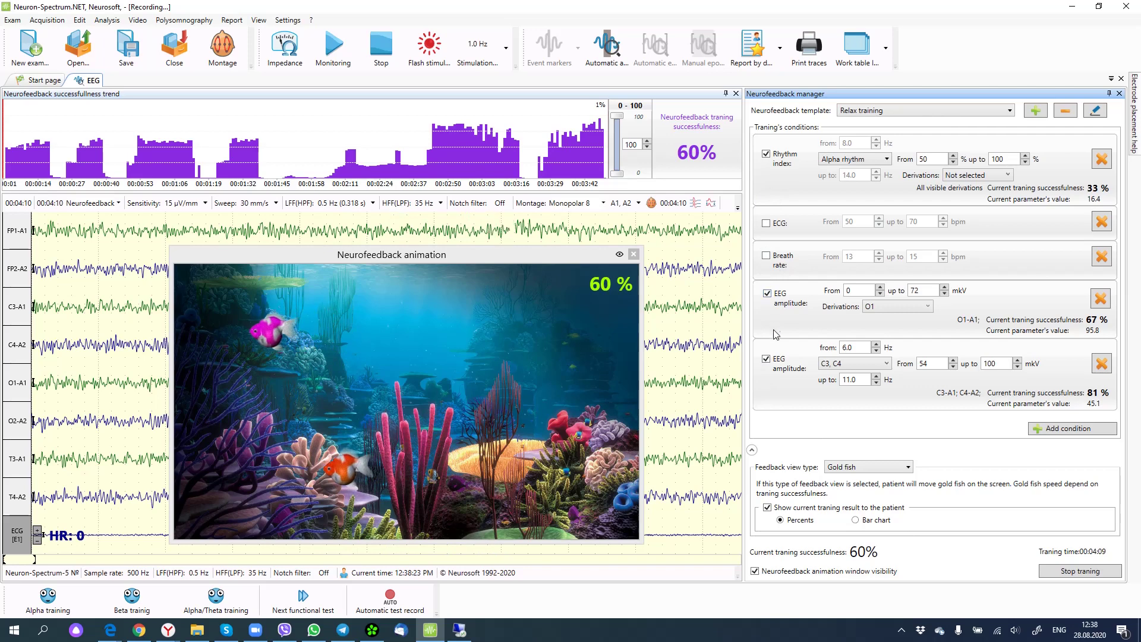
left_click(855, 520)
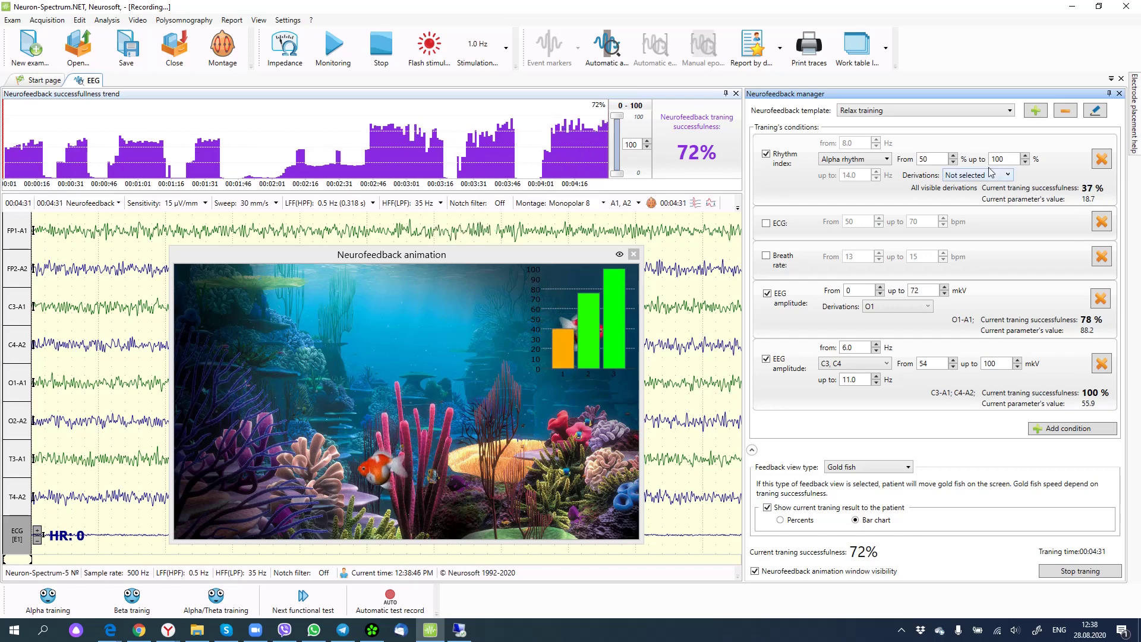
left_click(952, 162)
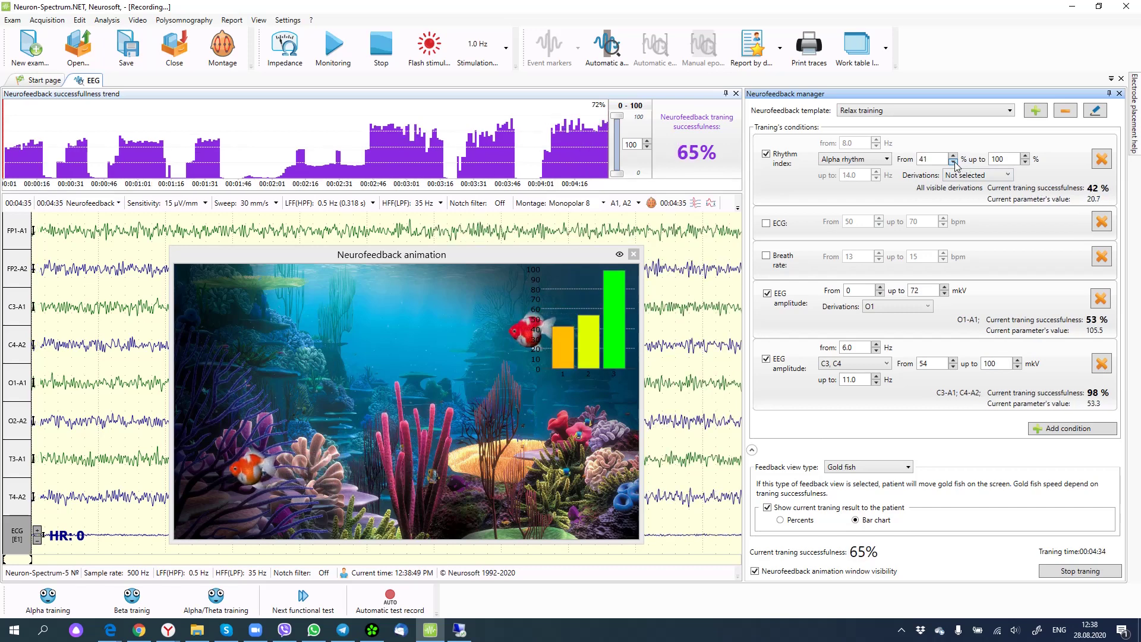
left_click(952, 162)
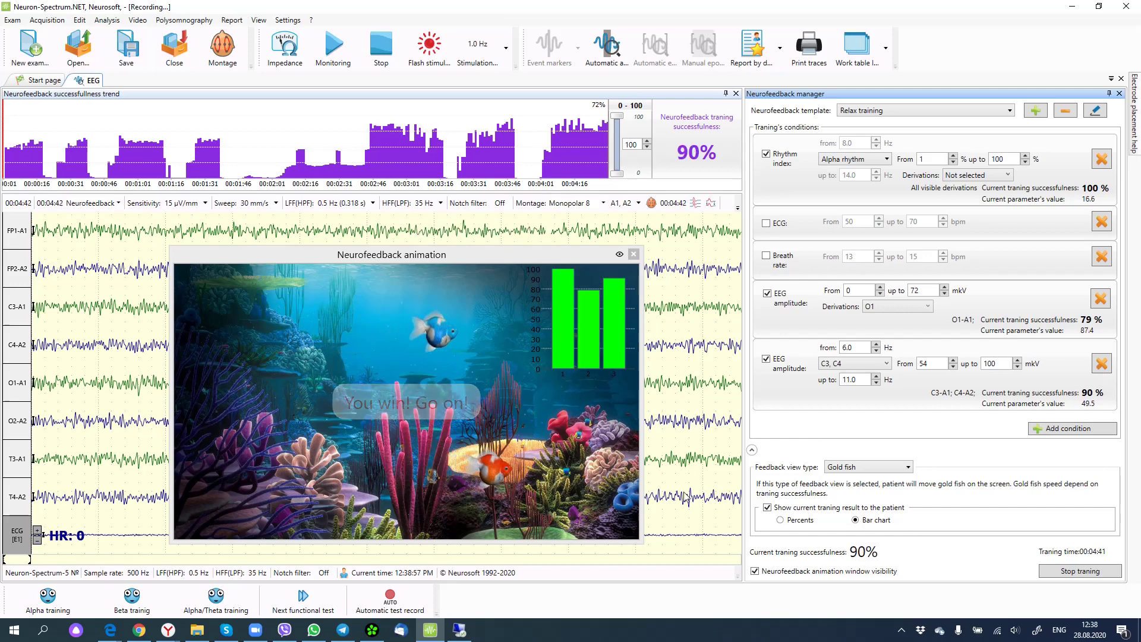
Step: Switch the feedback view type to Octopus and hide the current training result from the patient
left_click(858, 469)
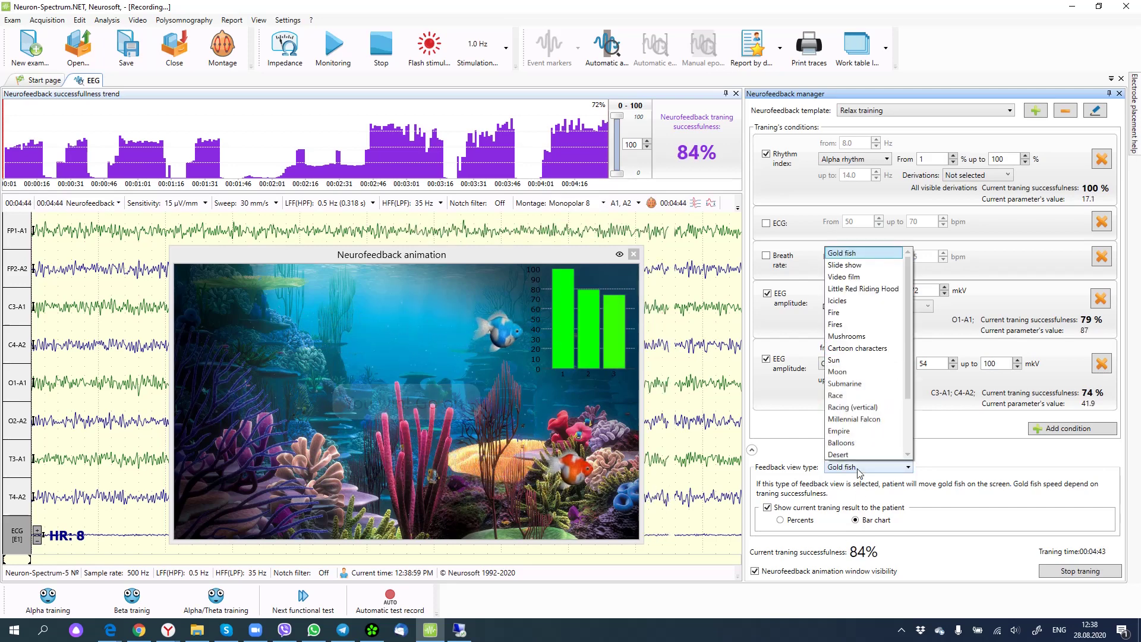
scroll(863, 448, "down", 1)
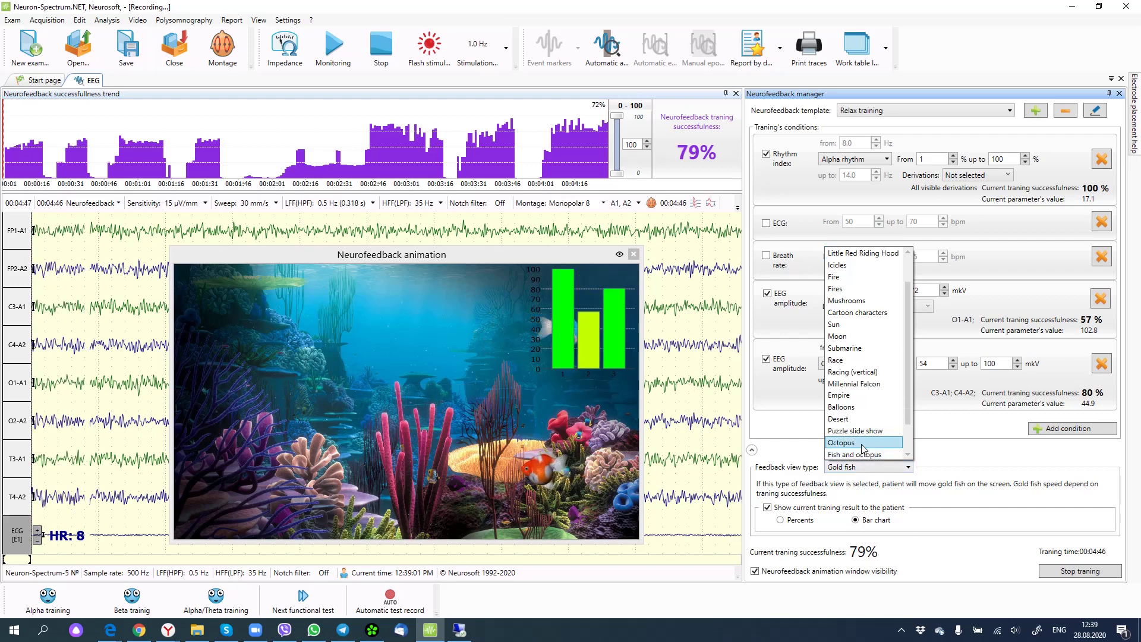
scroll(861, 439, "down", 1)
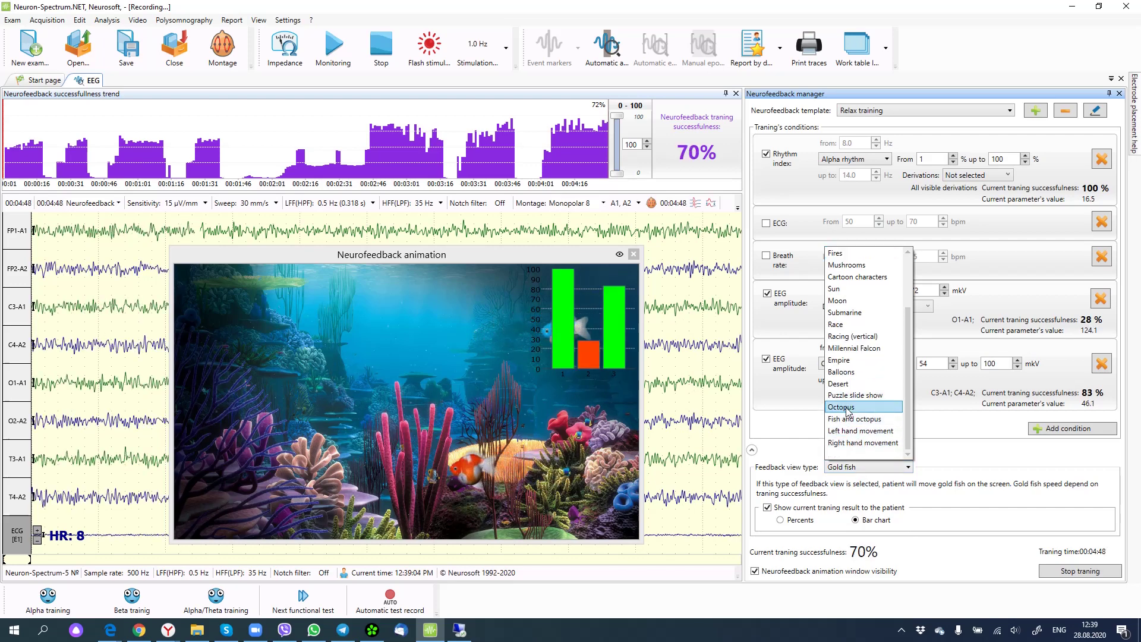
left_click(804, 433)
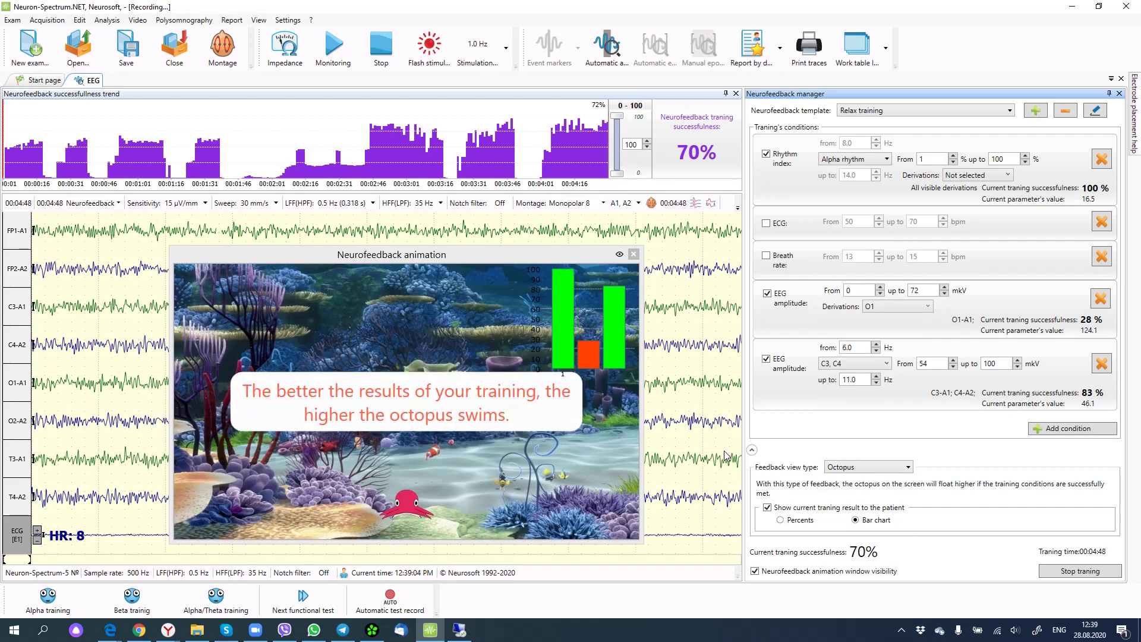
left_click(766, 508)
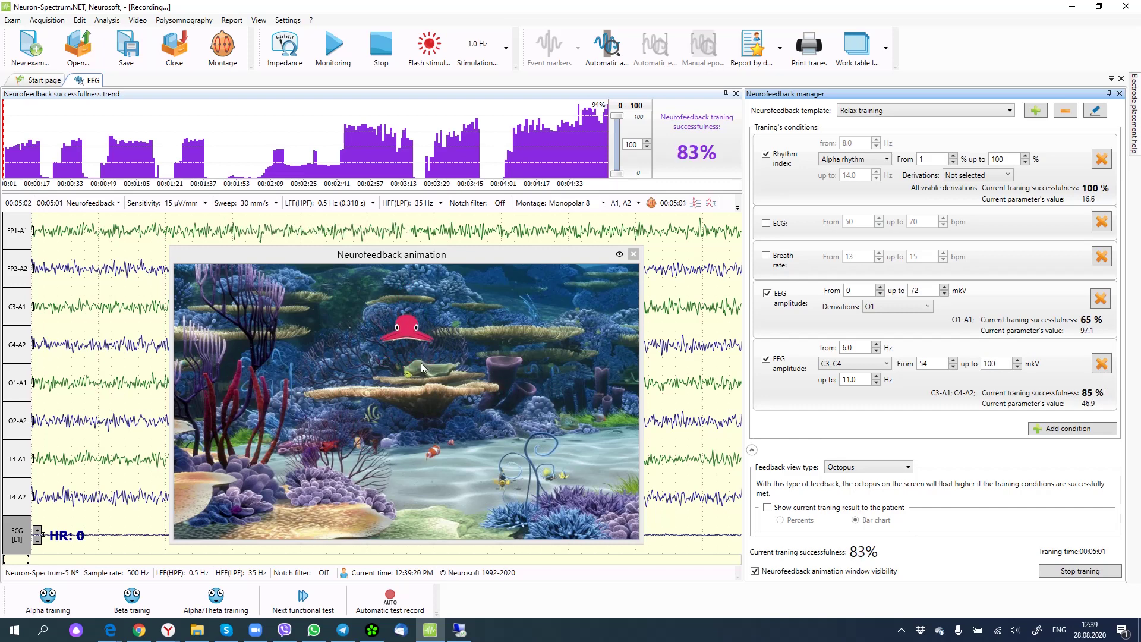
Step: Switch the feedback view type to Racing (vertical), to Slide show and finally to Puzzle slide show
left_click(872, 469)
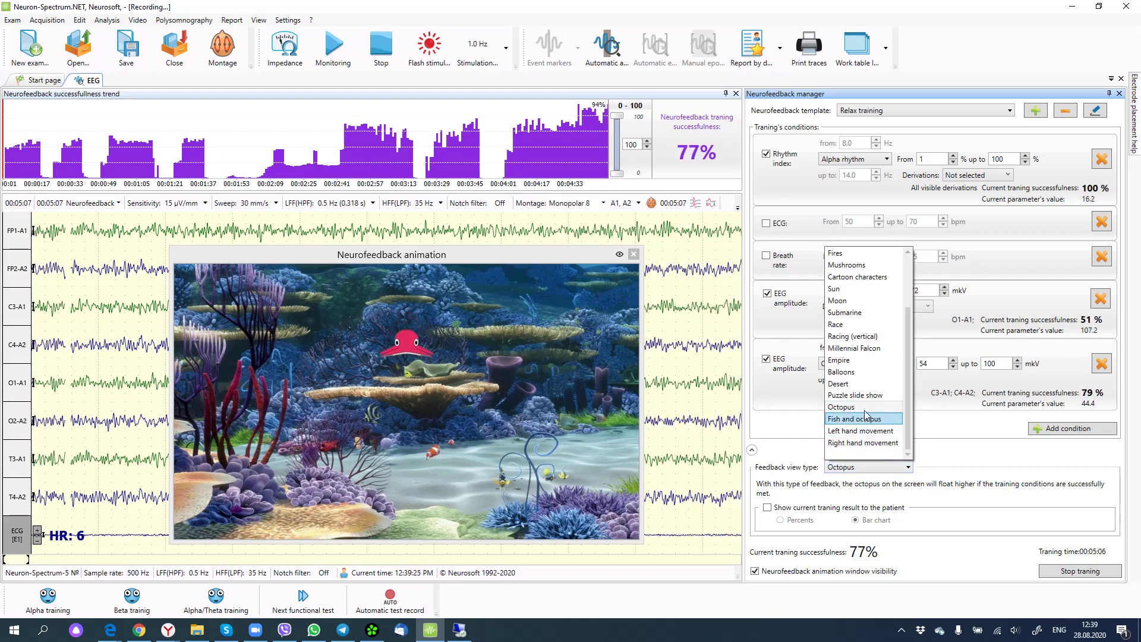
left_click(863, 336)
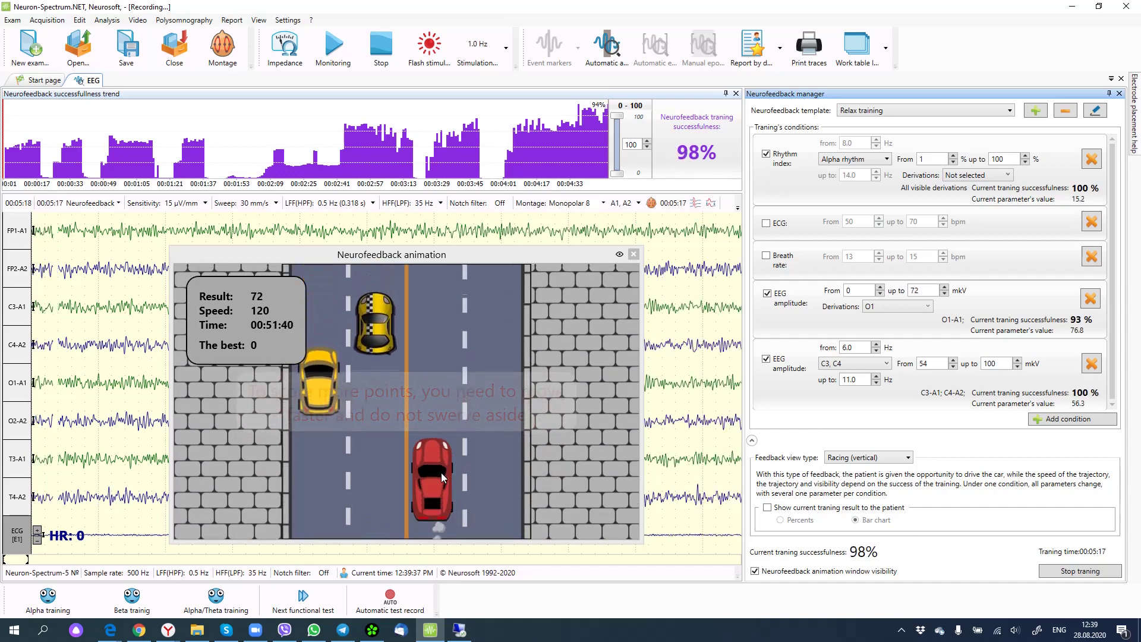
left_click(888, 458)
scroll(861, 333, "up", 2)
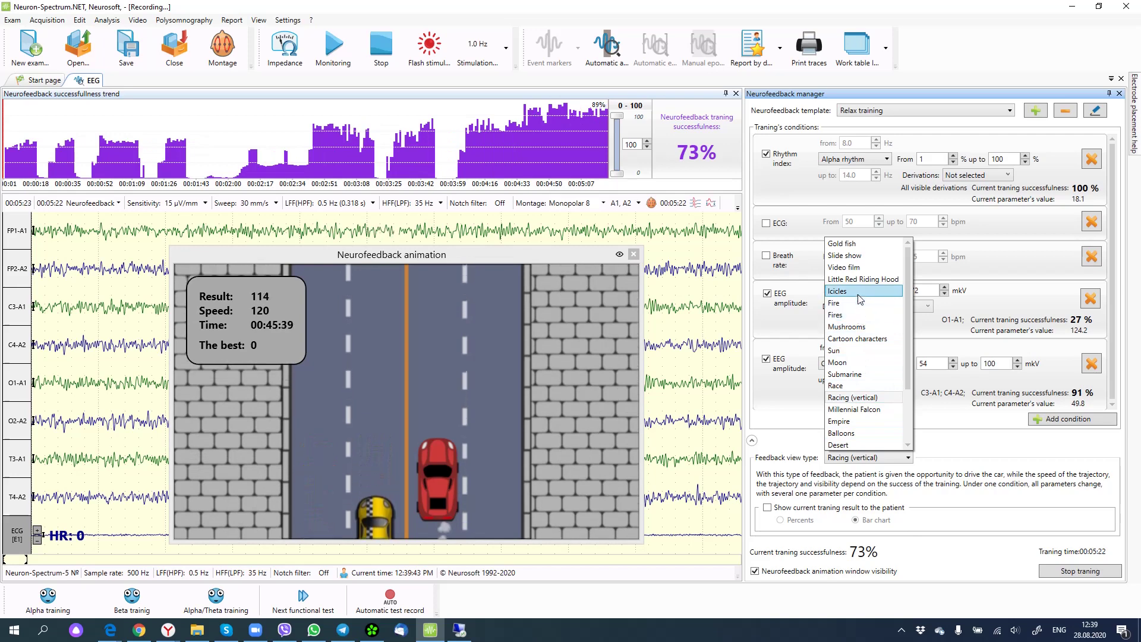
left_click(855, 257)
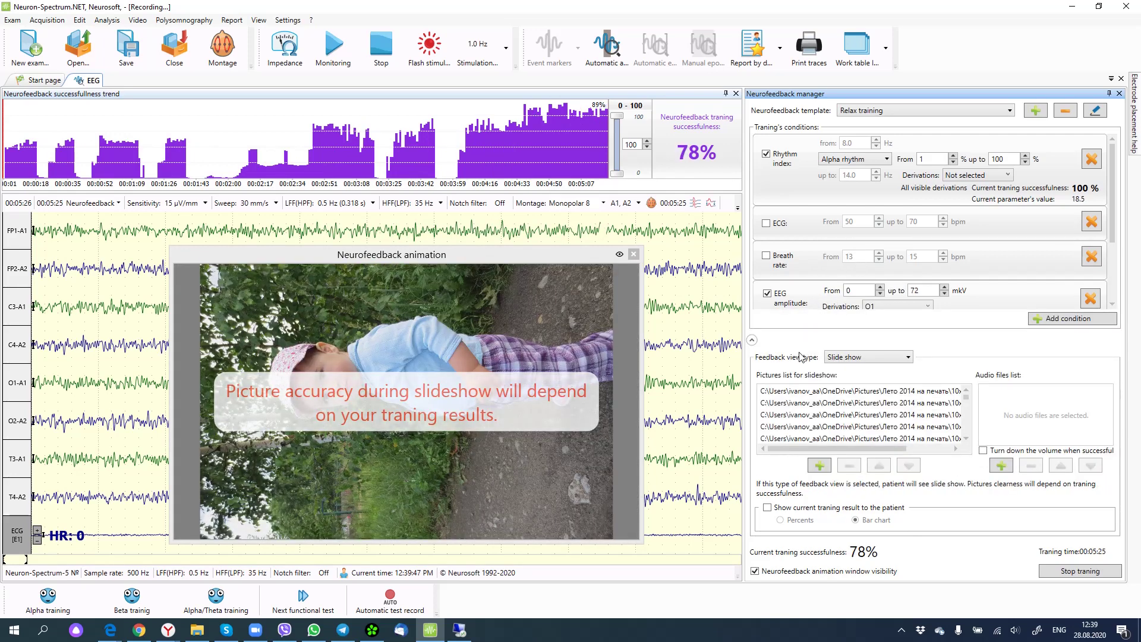
left_click(863, 358)
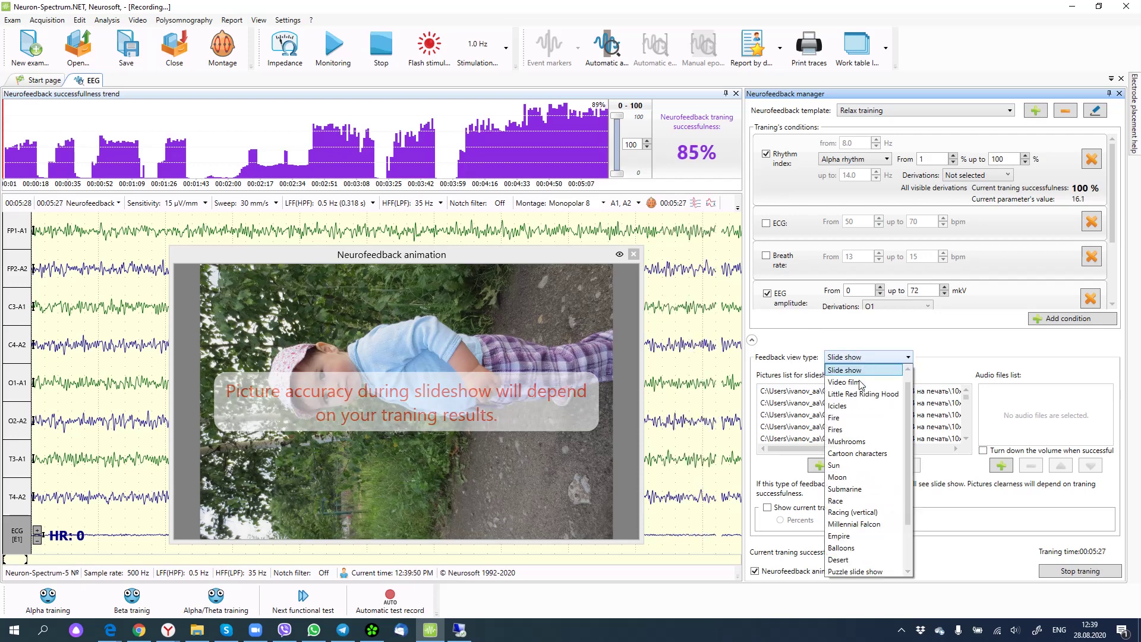
scroll(862, 416, "down", 2)
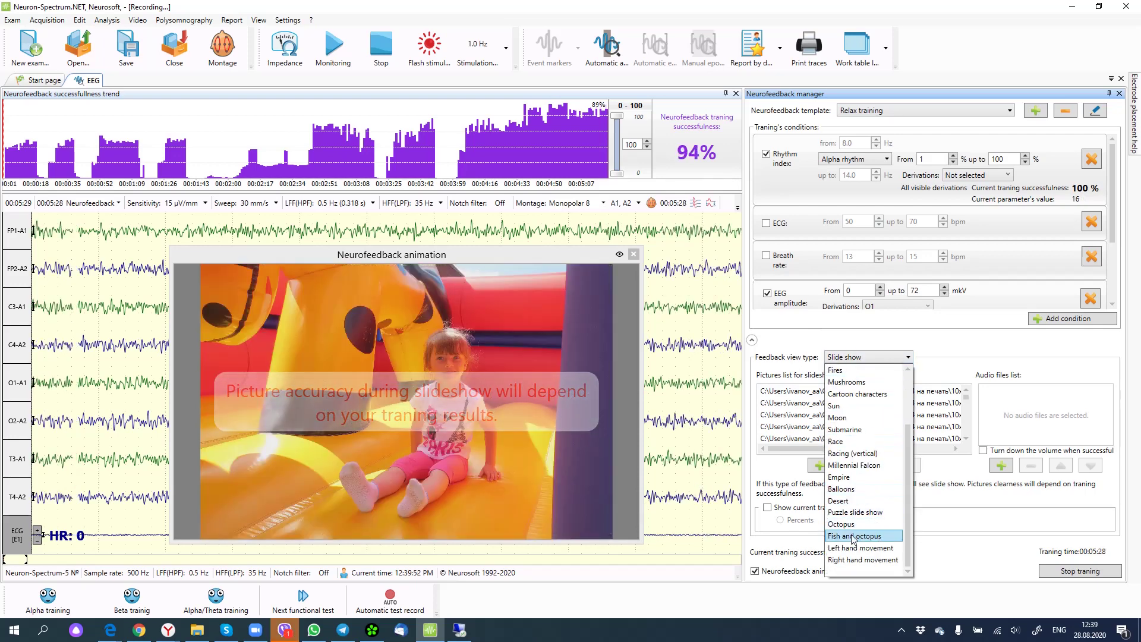
left_click(843, 511)
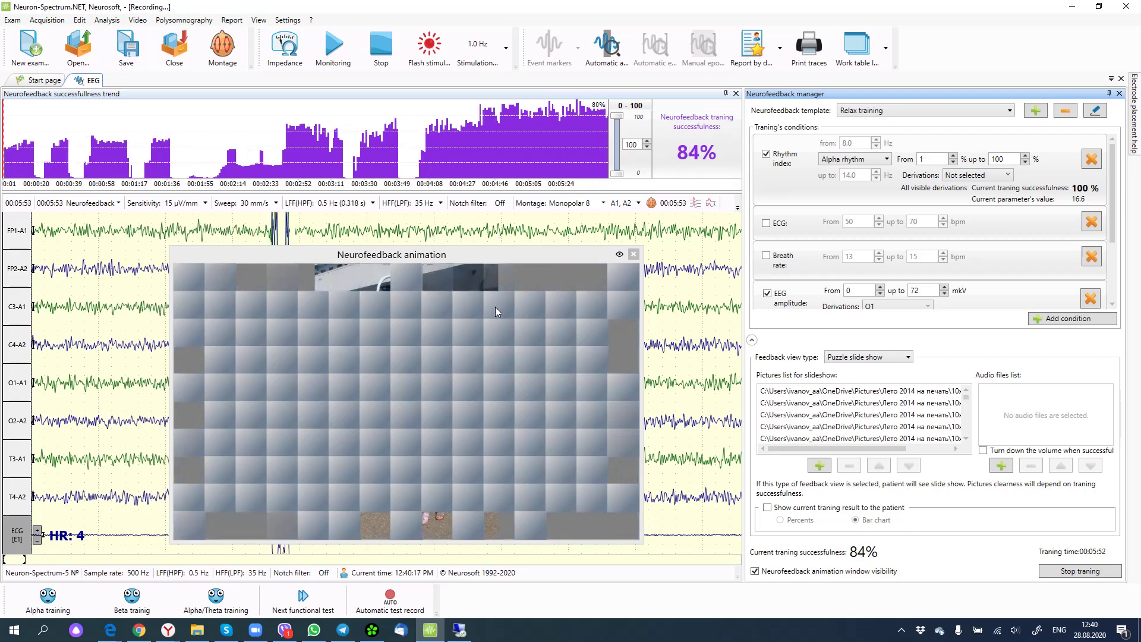
Step: Restart the training with the Alpha training (ADHD) template and switch to the Alpha/Theta training test
left_click(1069, 572)
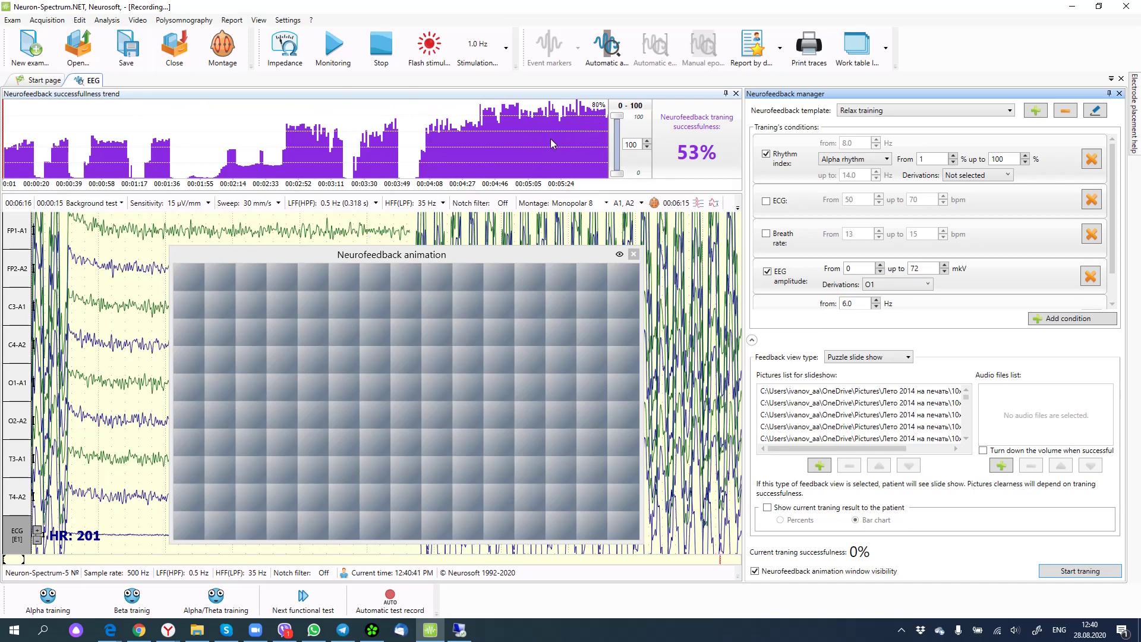
left_click(913, 110)
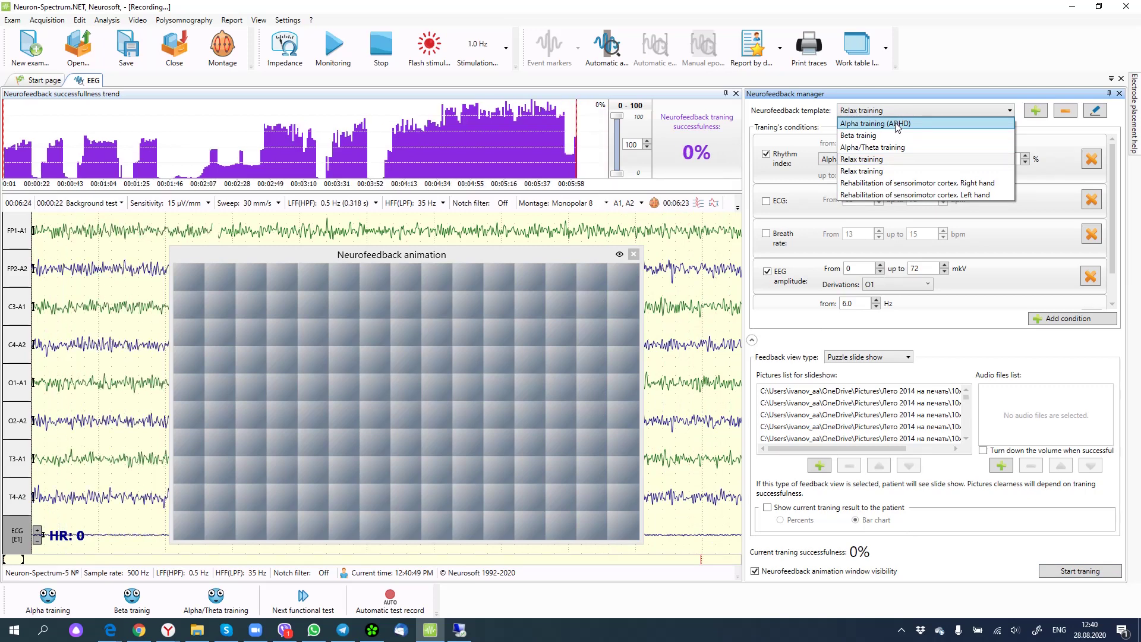
left_click(897, 124)
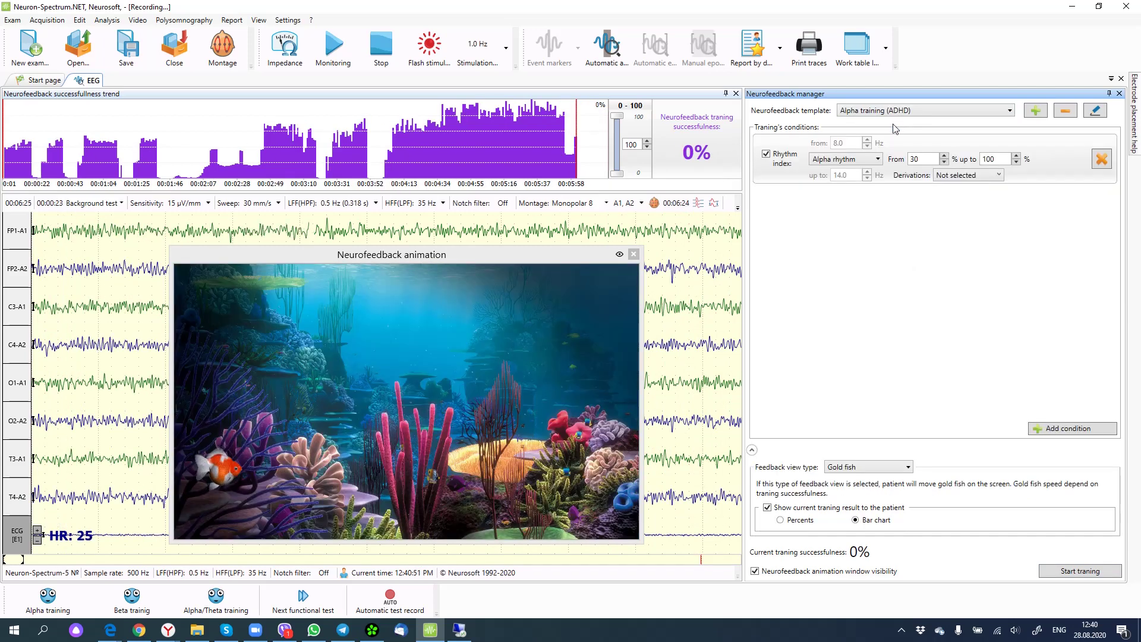
left_click(1047, 573)
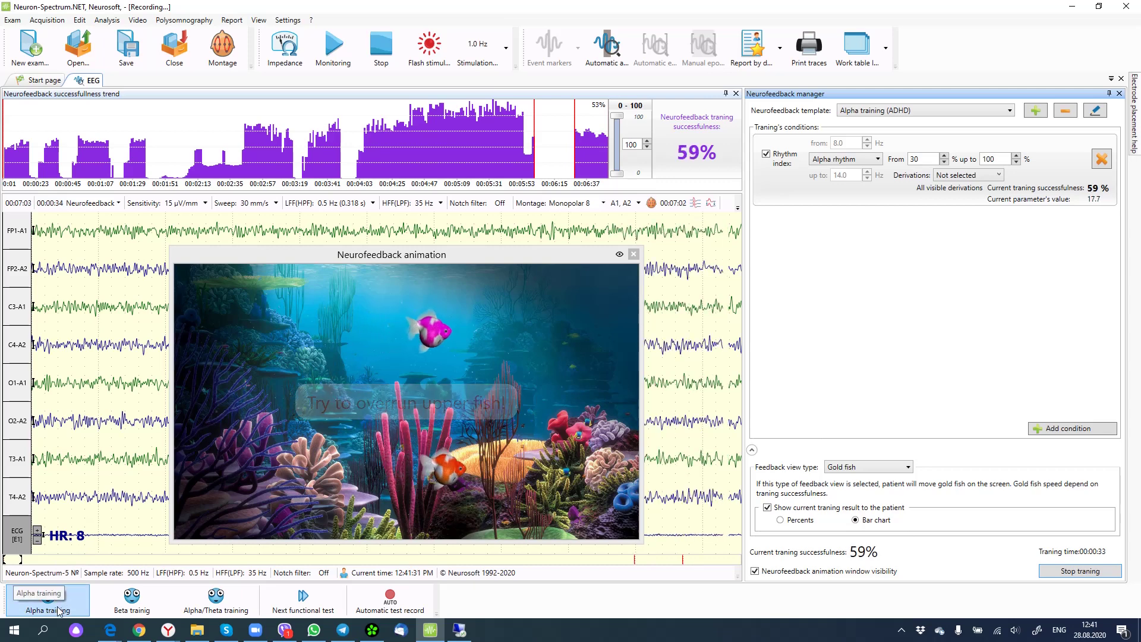
left_click(214, 602)
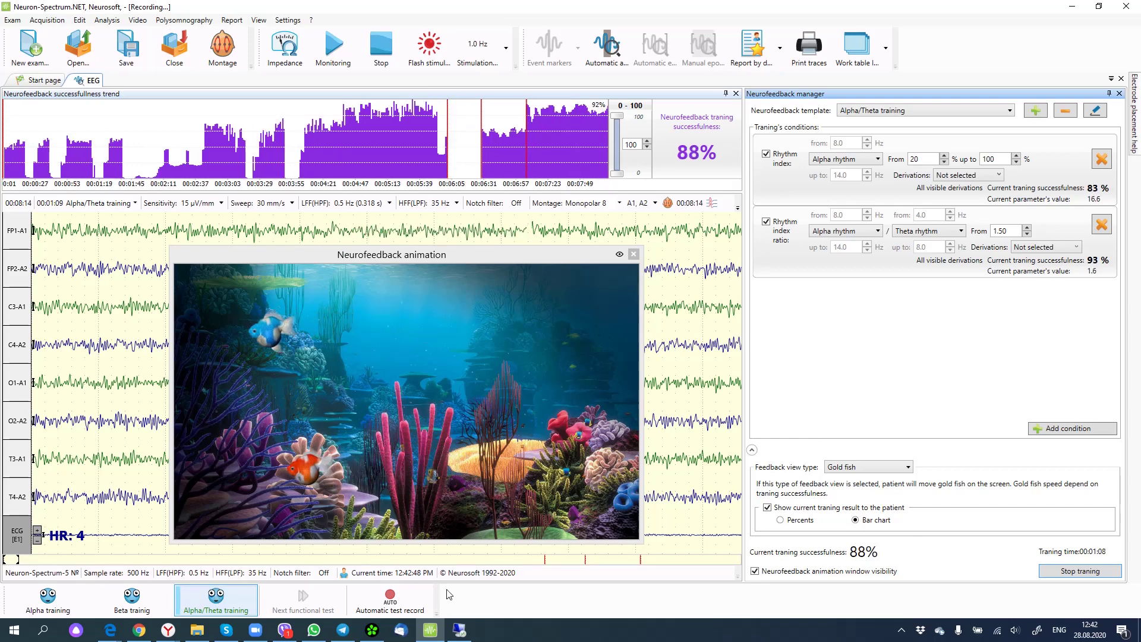
Step: Stop the exam recording and turn off the neurofeedback animation window's visibility
left_click(385, 50)
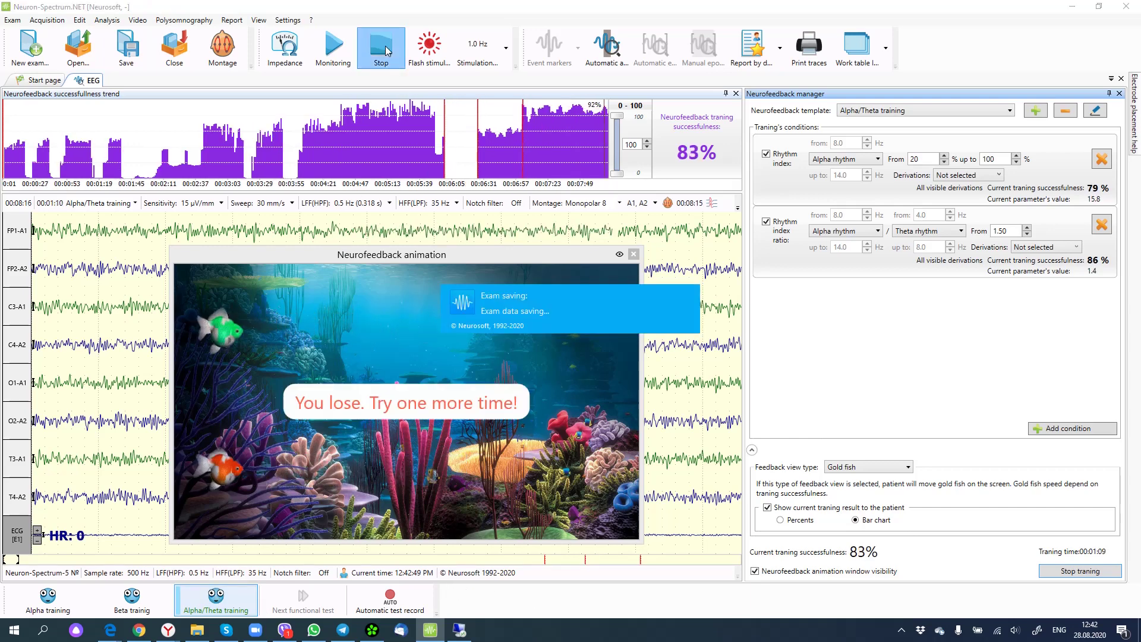
left_click(755, 571)
left_click(755, 571)
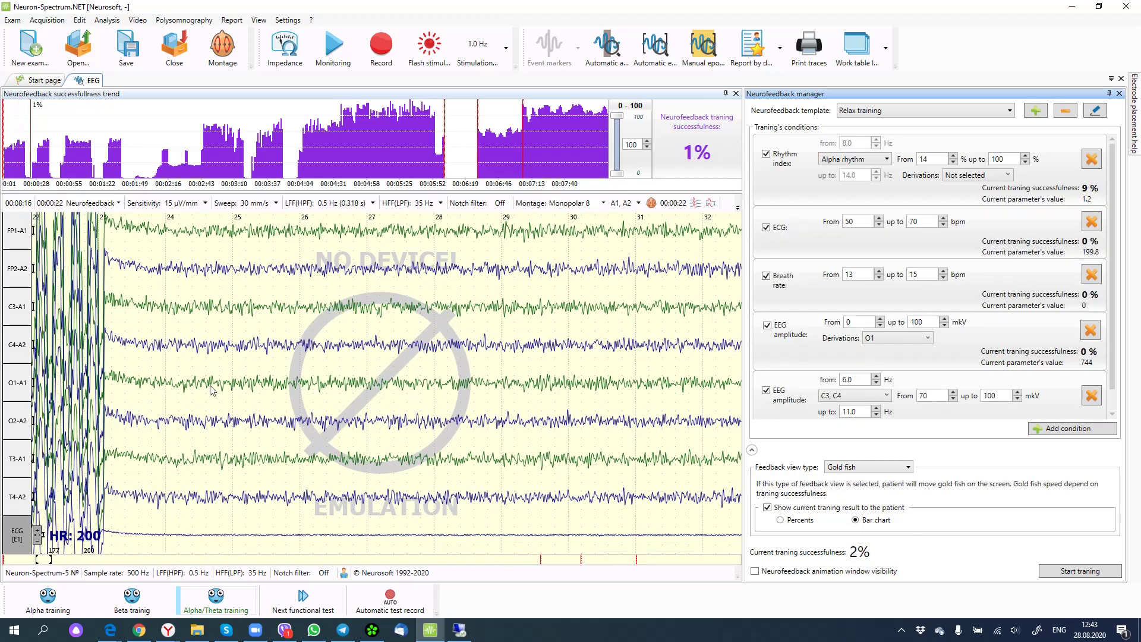
Step: Examine the training conditions and successfulness stored at several points of the recorded exam, ending at about 6:10
left_click(281, 560)
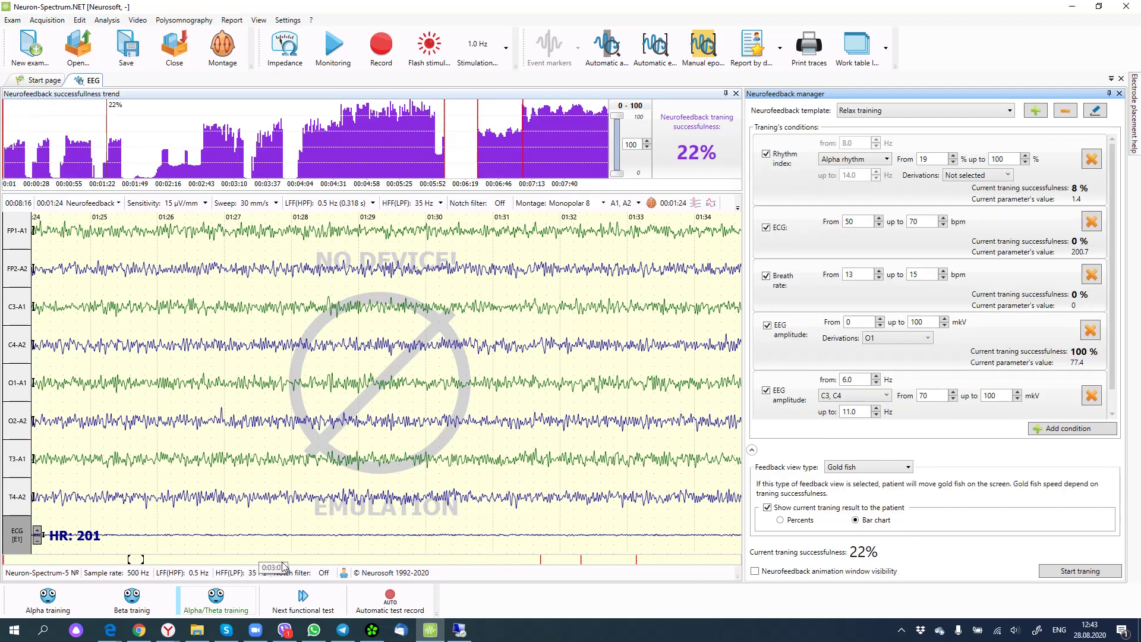
left_click(399, 562)
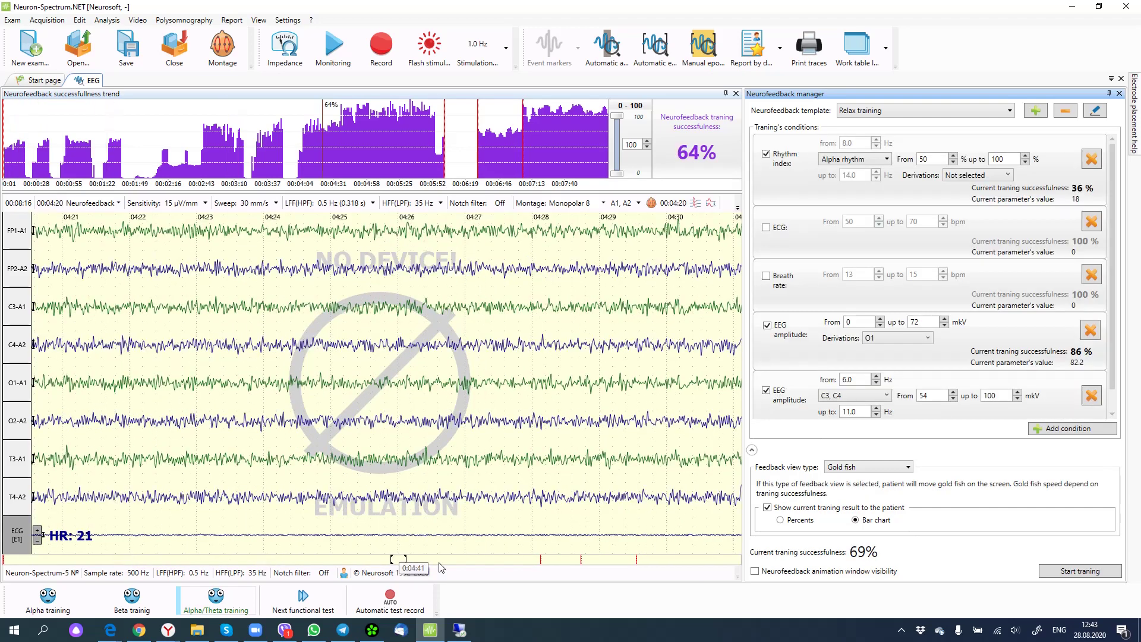
left_click(493, 562)
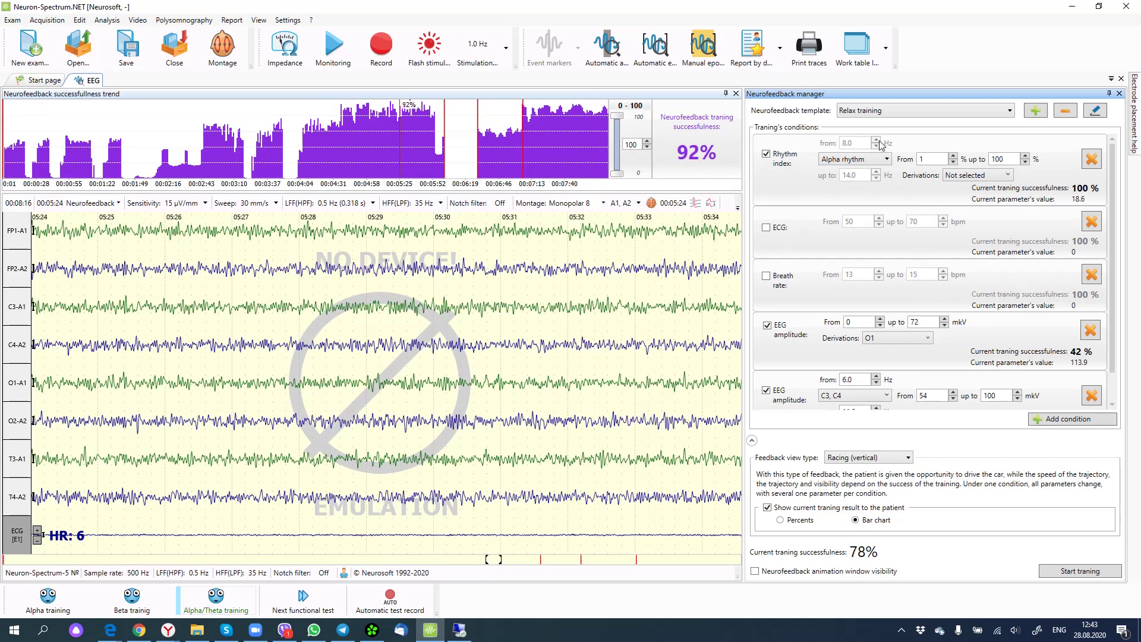
left_click(562, 561)
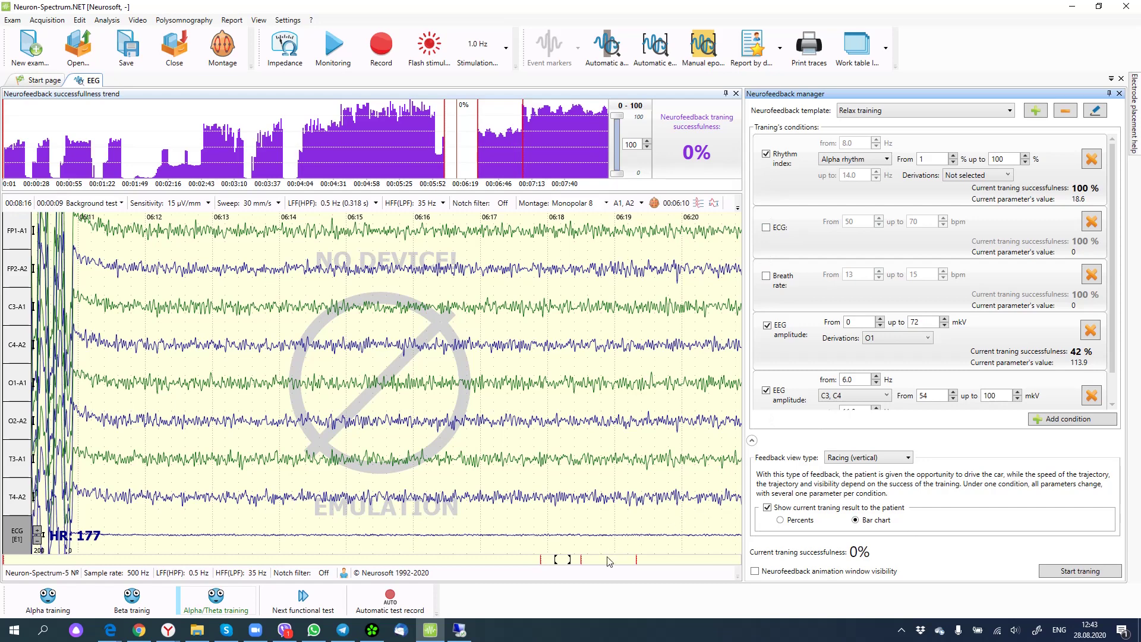
Step: Compare the stored templates, conditions and successfulness at various points of the exam, from about 2:57 to 7:12, including the untrained interval
left_click(609, 560)
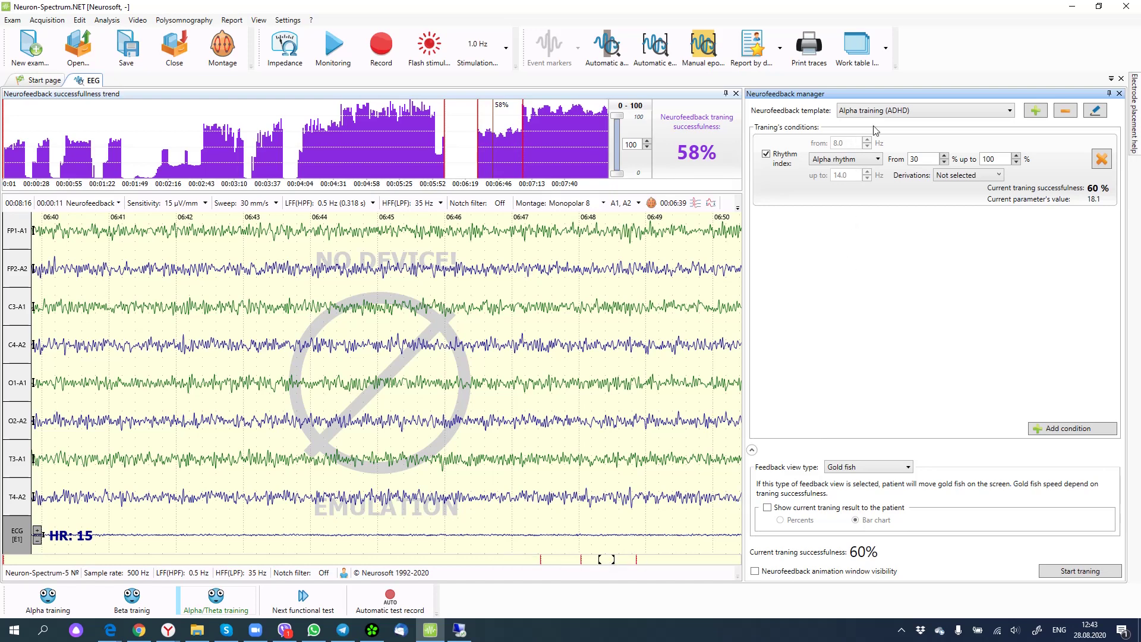
left_click(558, 561)
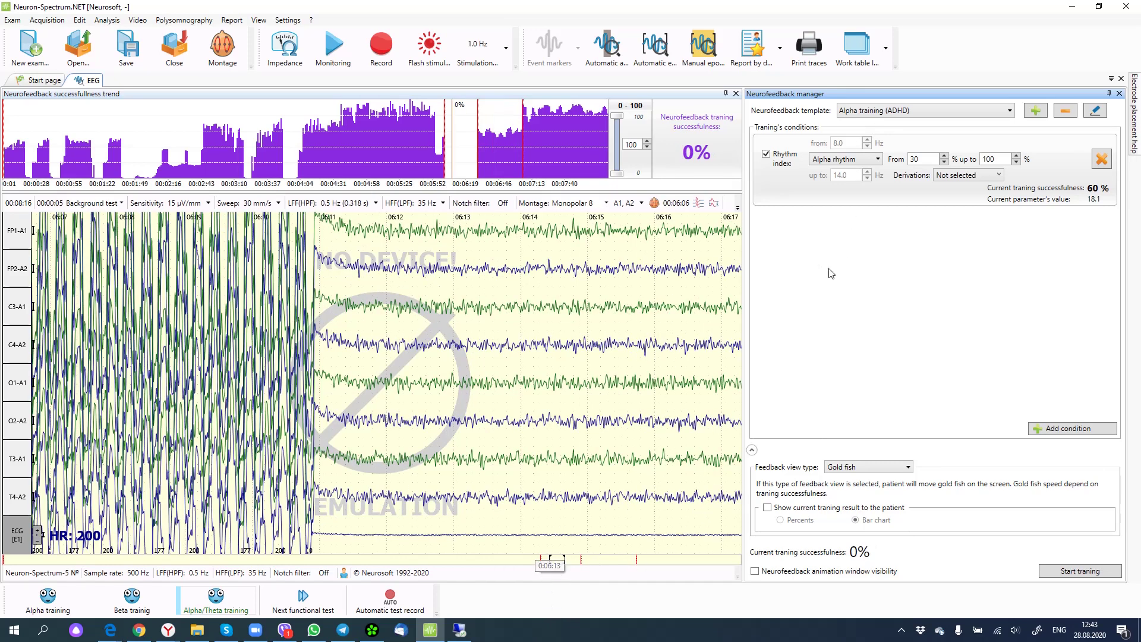
left_click(509, 559)
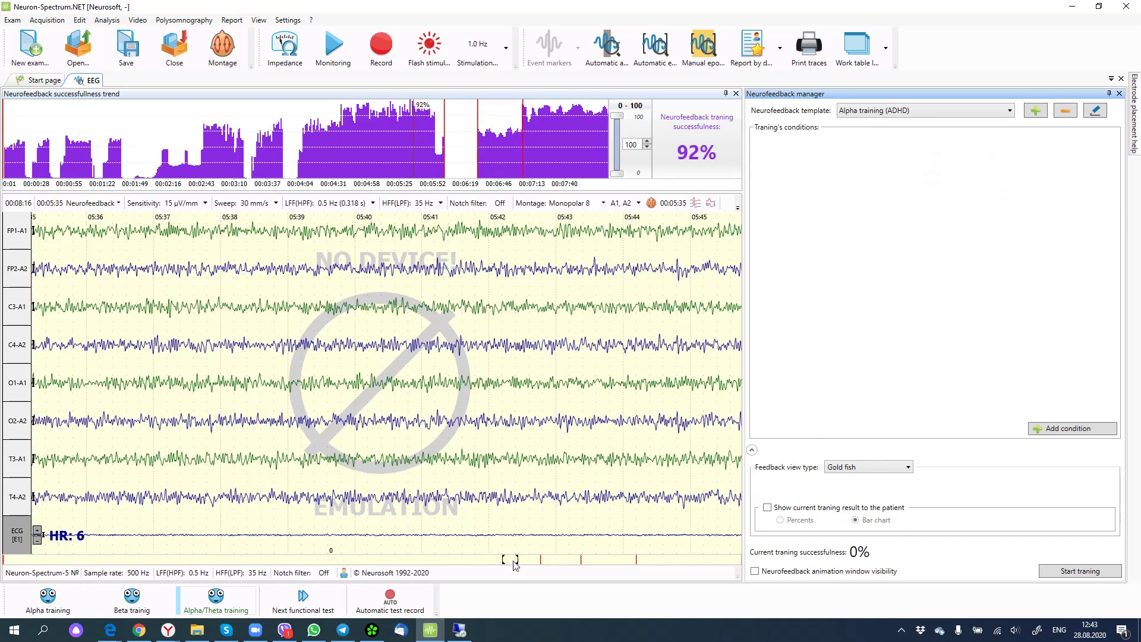
left_click(648, 560)
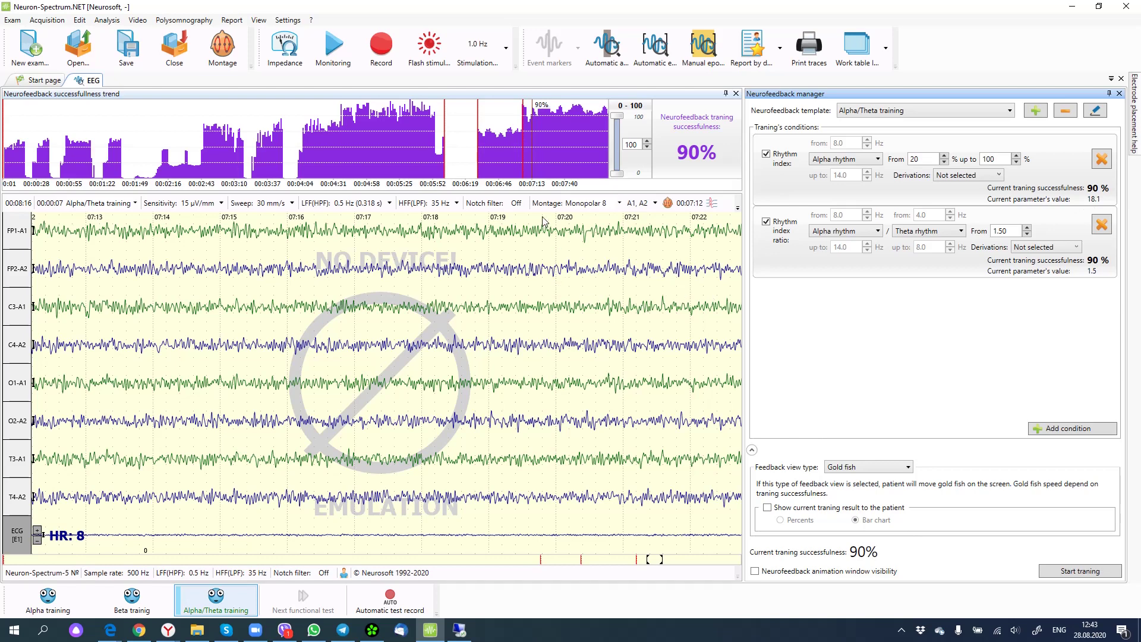
left_click(375, 149)
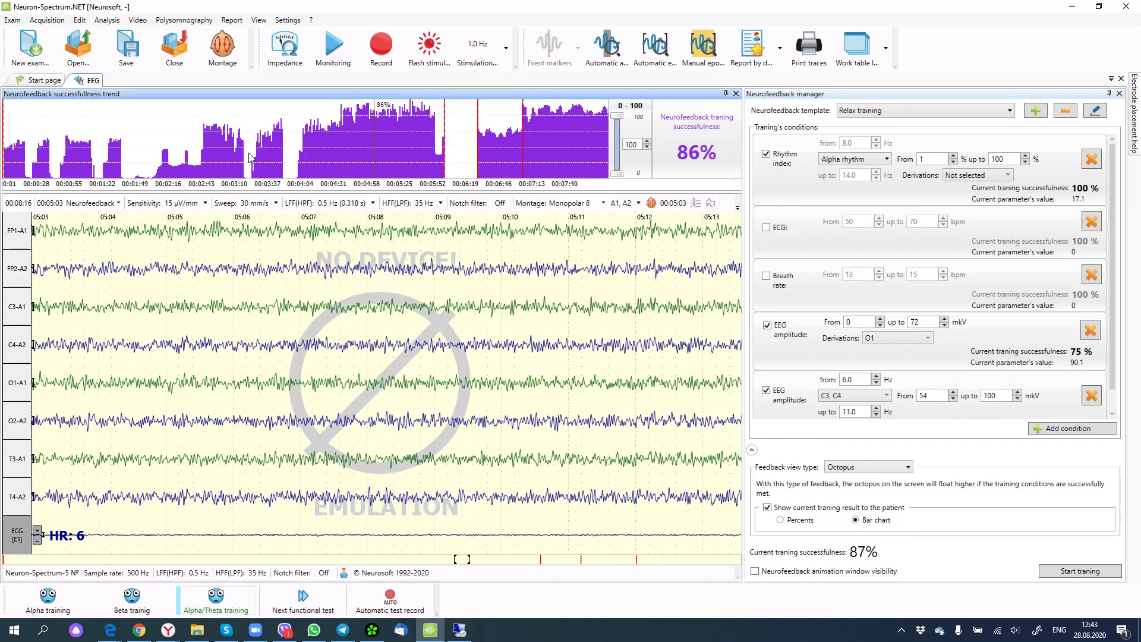
left_click(221, 153)
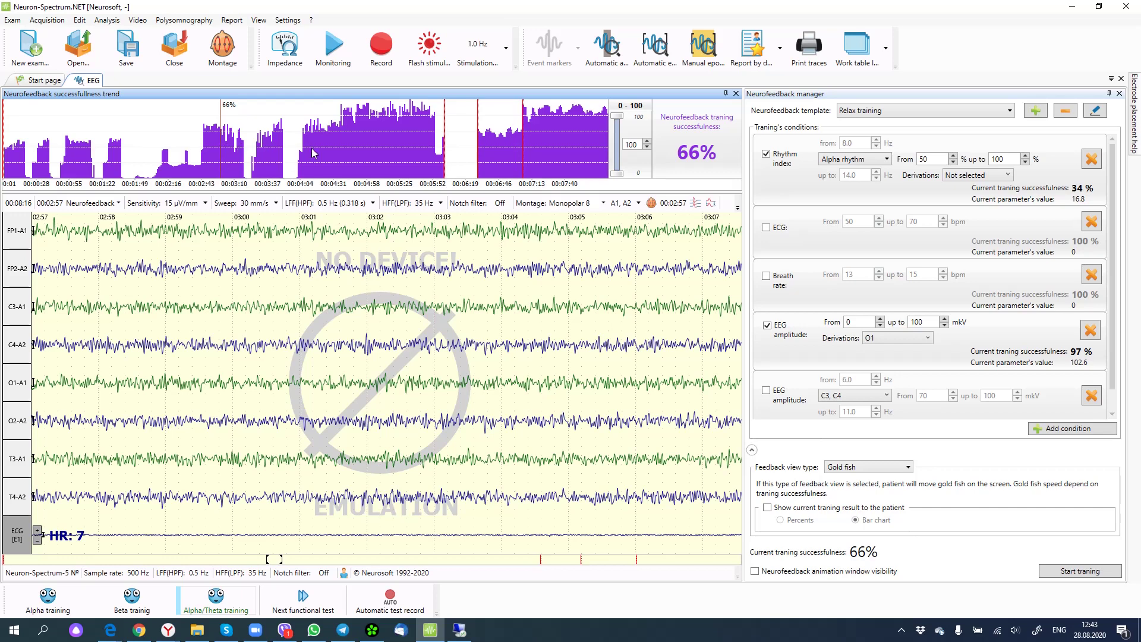
left_click(355, 147)
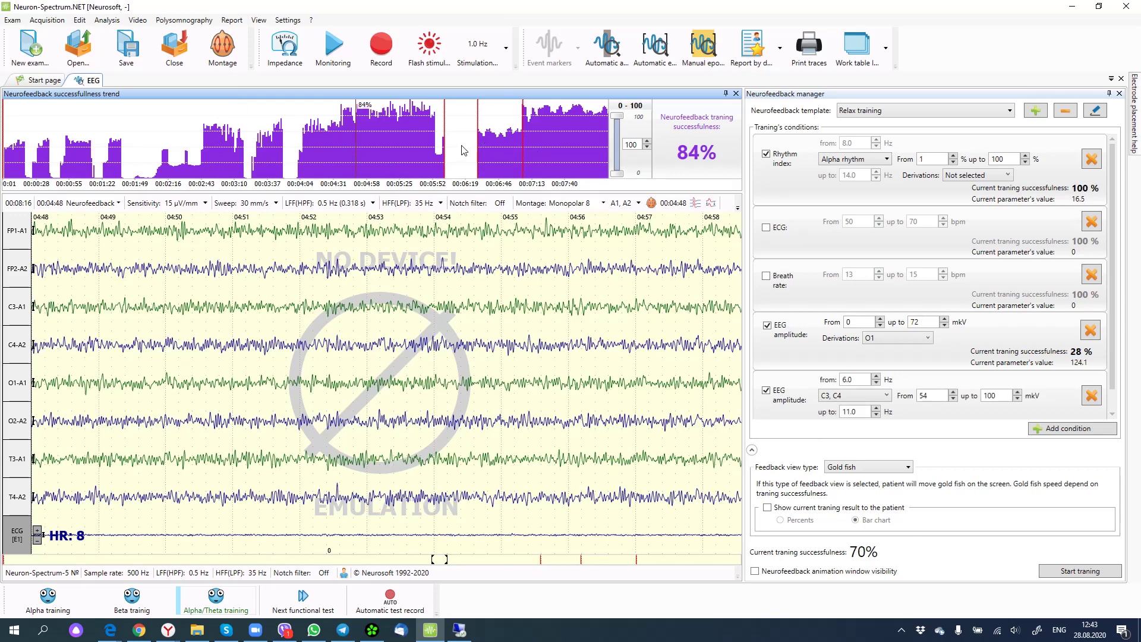
left_click(461, 160)
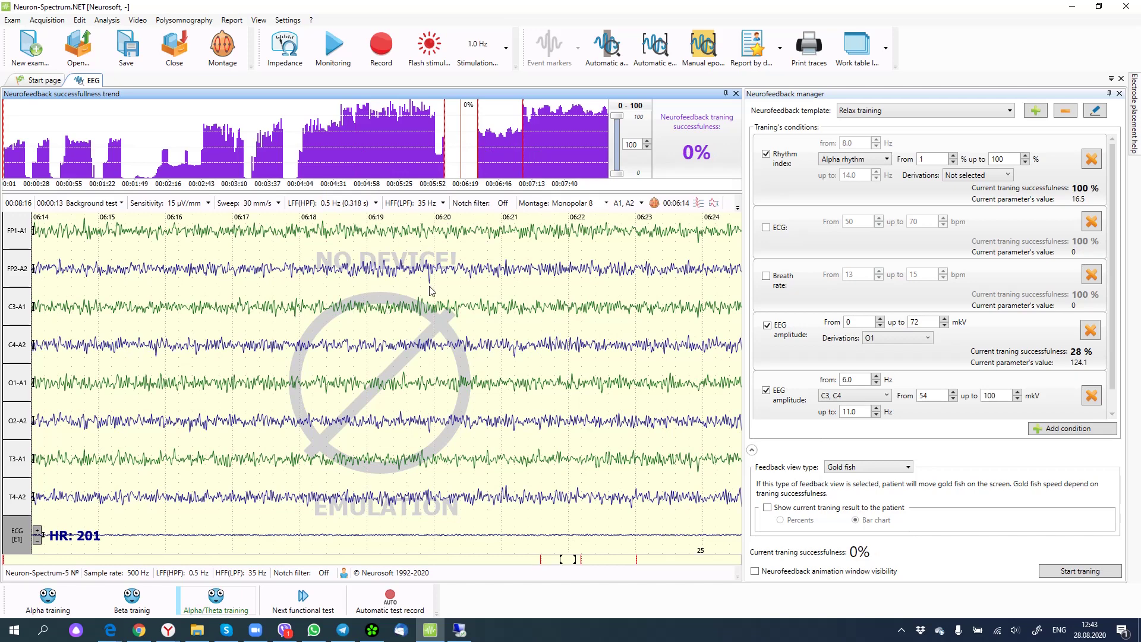
mouse_move(463, 142)
mouse_move(199, 163)
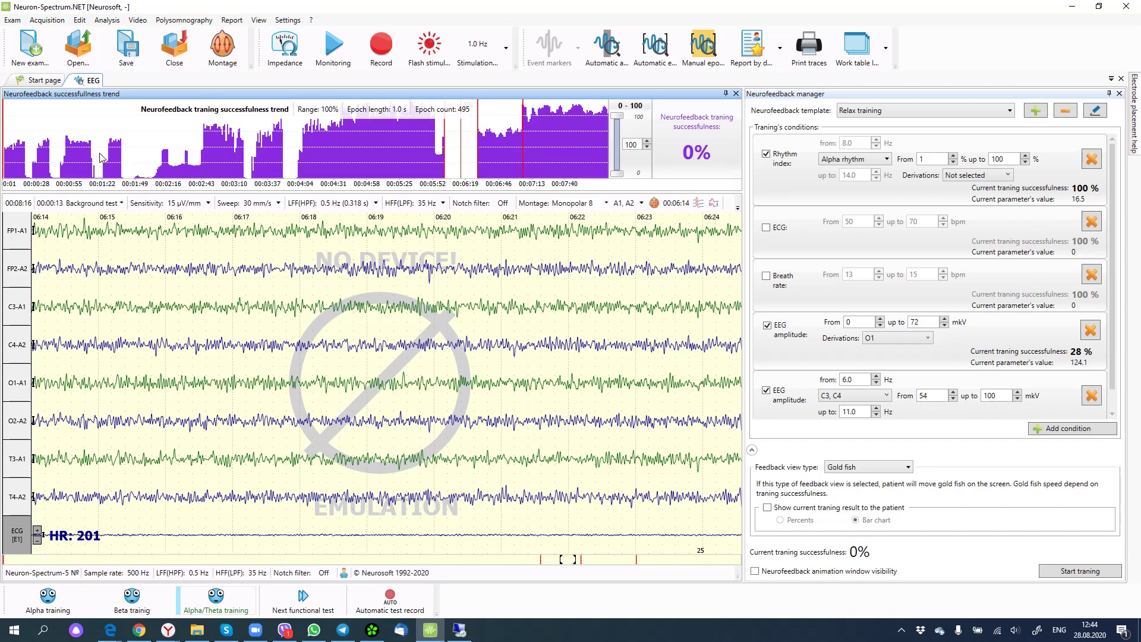
Step: Examine the EEG traces and training conditions around the low-successfulness stretches of the trend between about 1:11 and 1:45
left_click(97, 158)
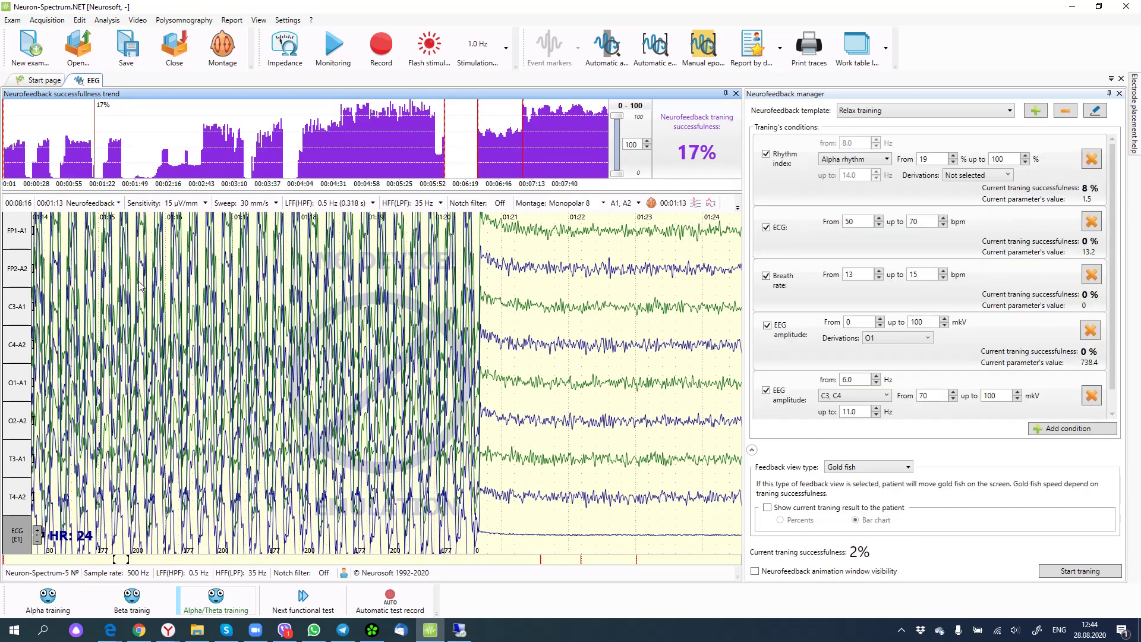
scroll(140, 286, "up", 2)
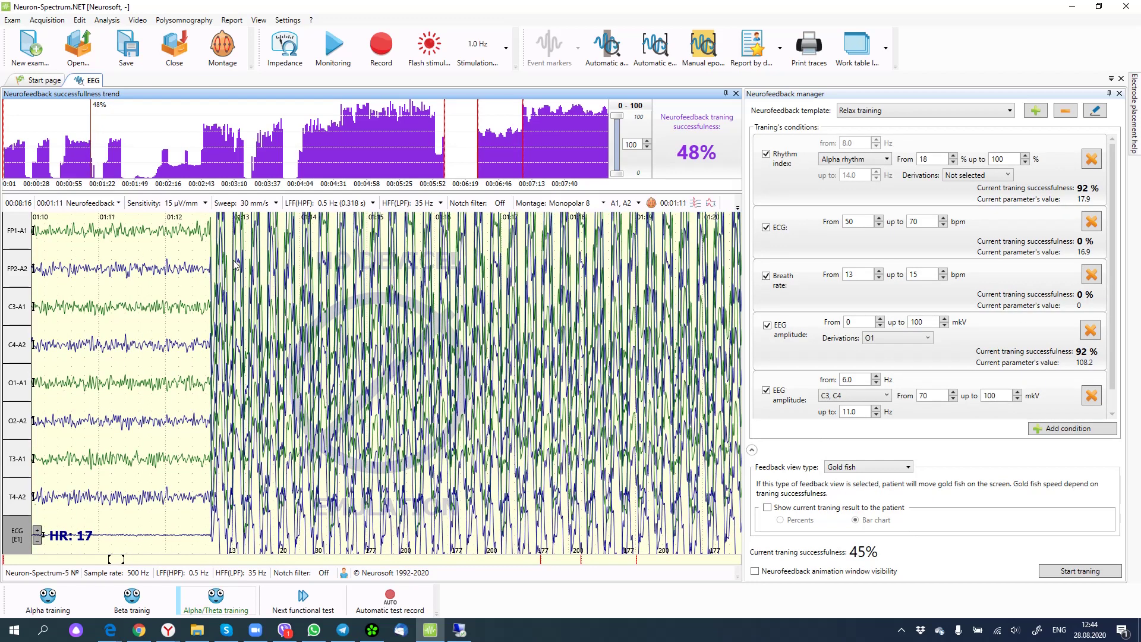
scroll(236, 264, "down", 2)
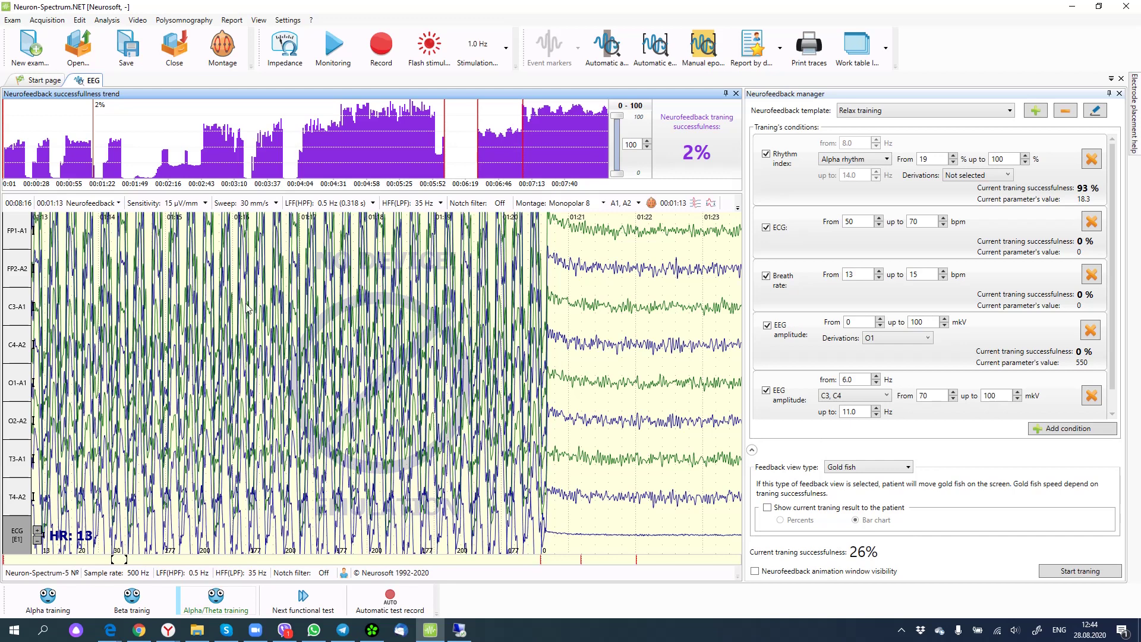
scroll(360, 368, "down", 3)
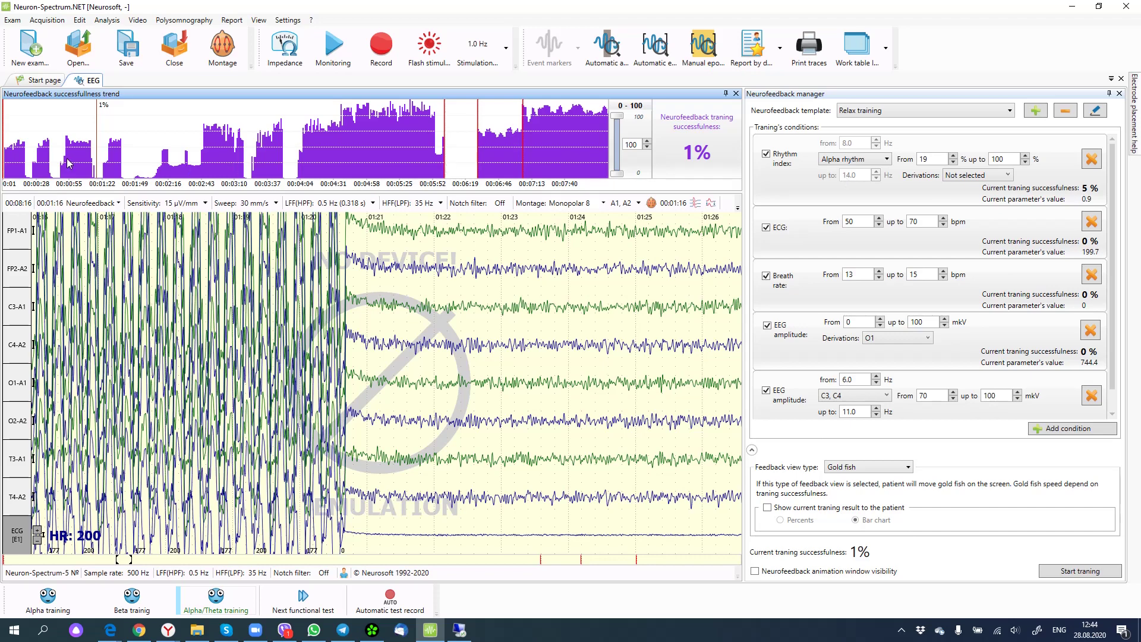
left_click(116, 153)
scroll(181, 297, "down", 7)
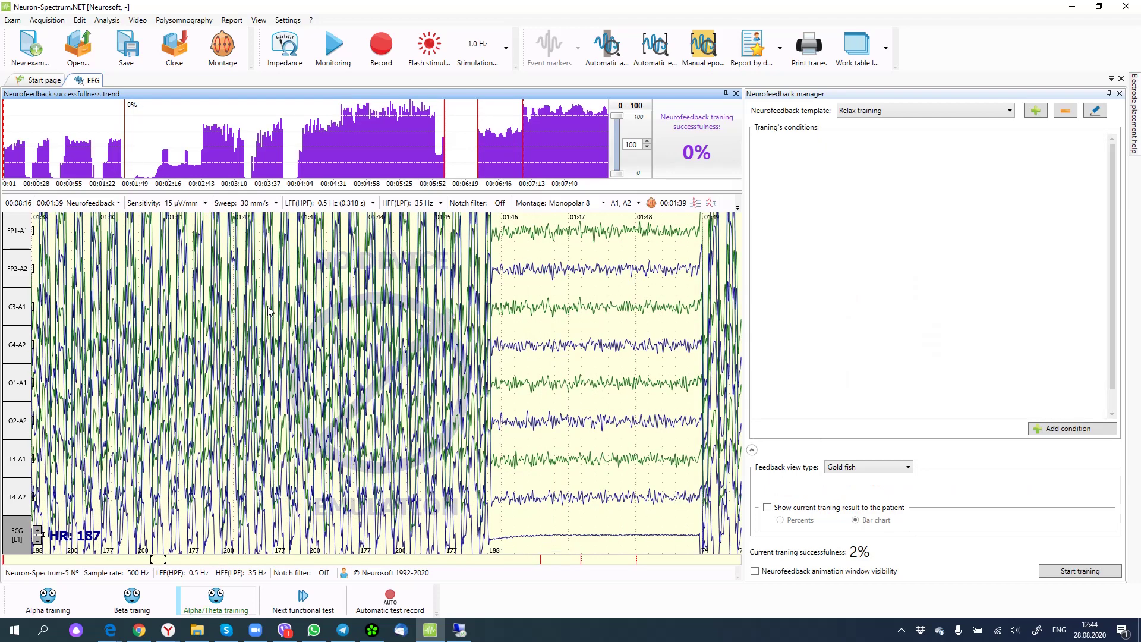
scroll(269, 311, "down", 7)
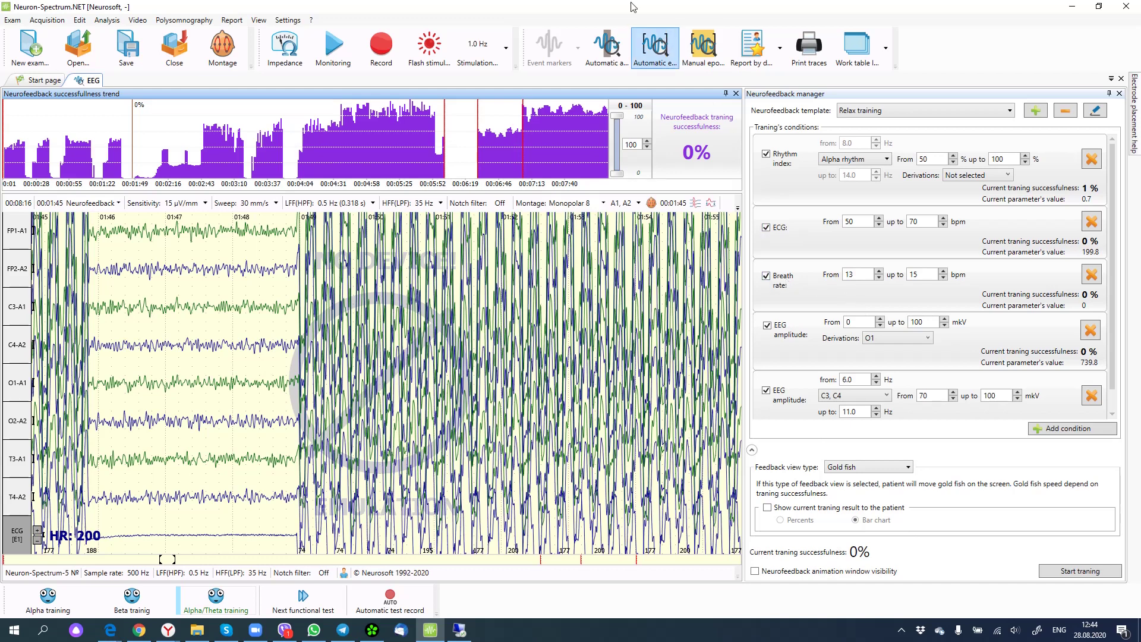
Step: Open the program settings and bring up the neurofeedback parameters of the Neurofeedback acquisition style for editing
left_click(295, 23)
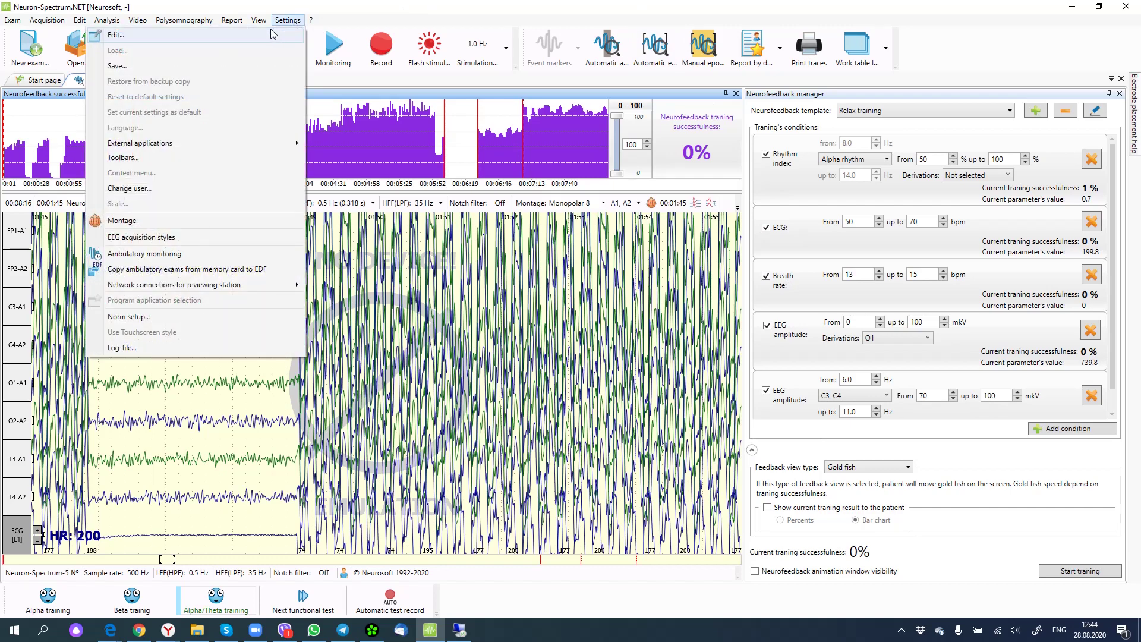
left_click(289, 21)
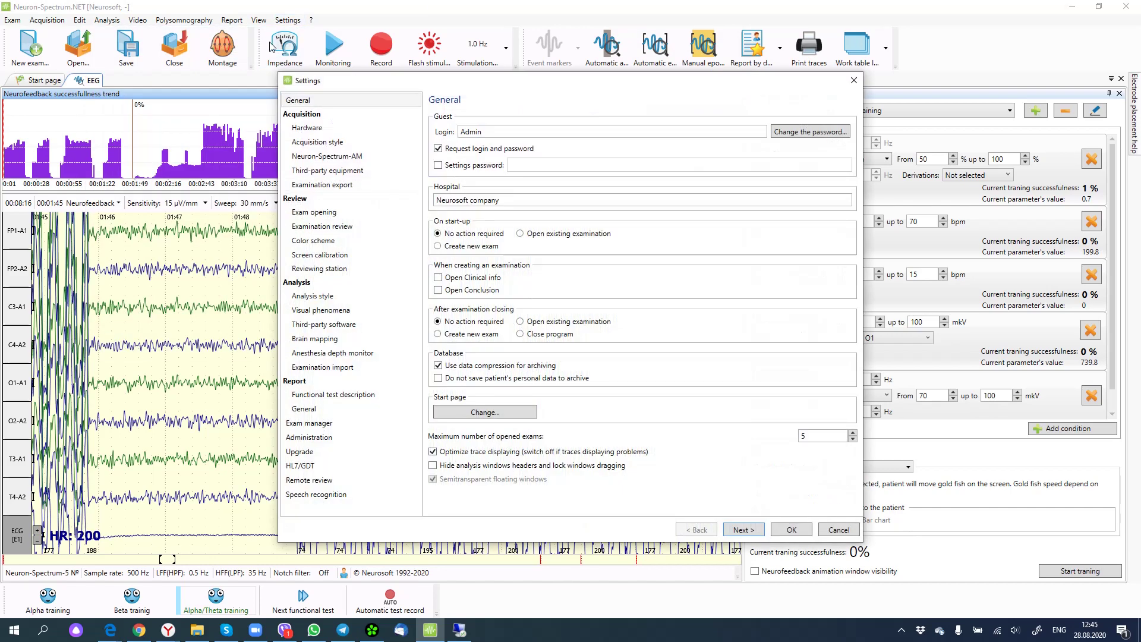
left_click(343, 145)
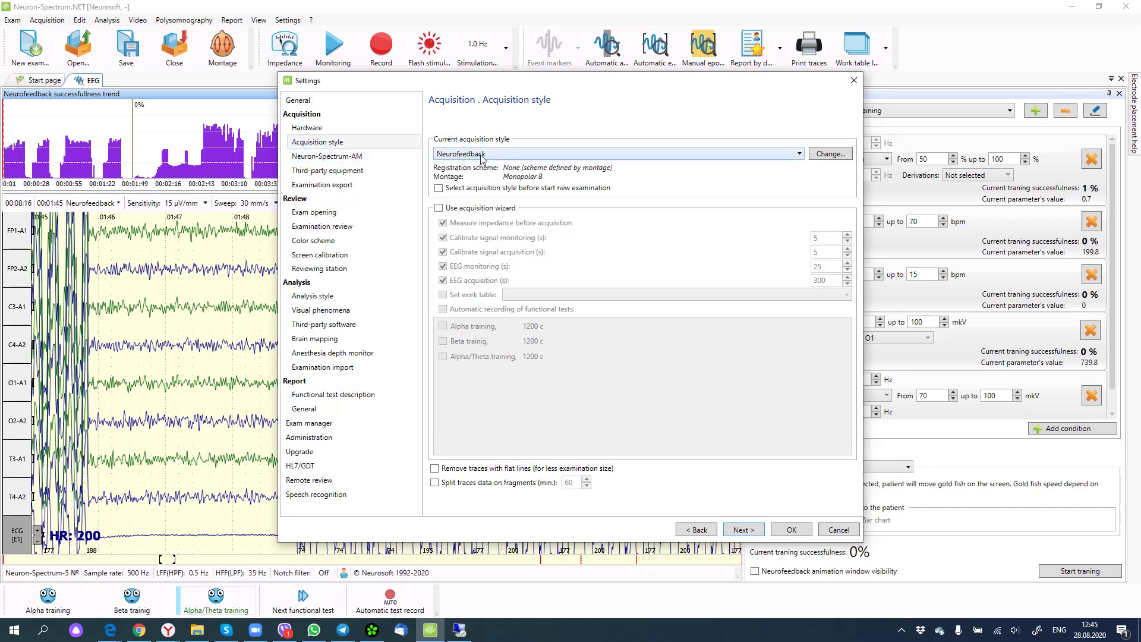
left_click(832, 154)
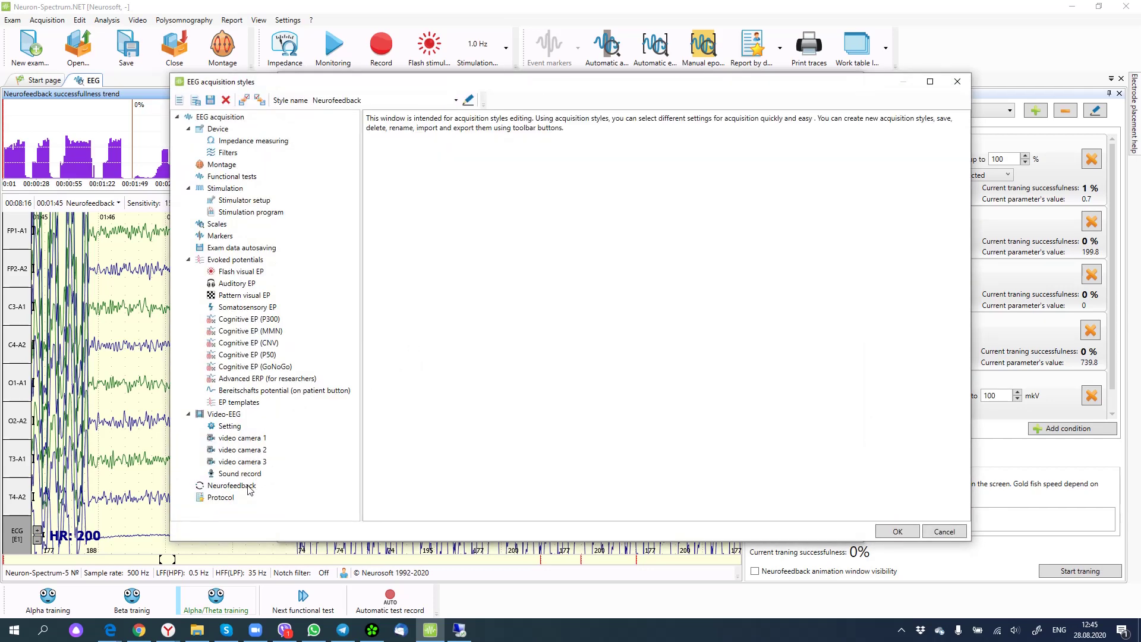
left_click(231, 485)
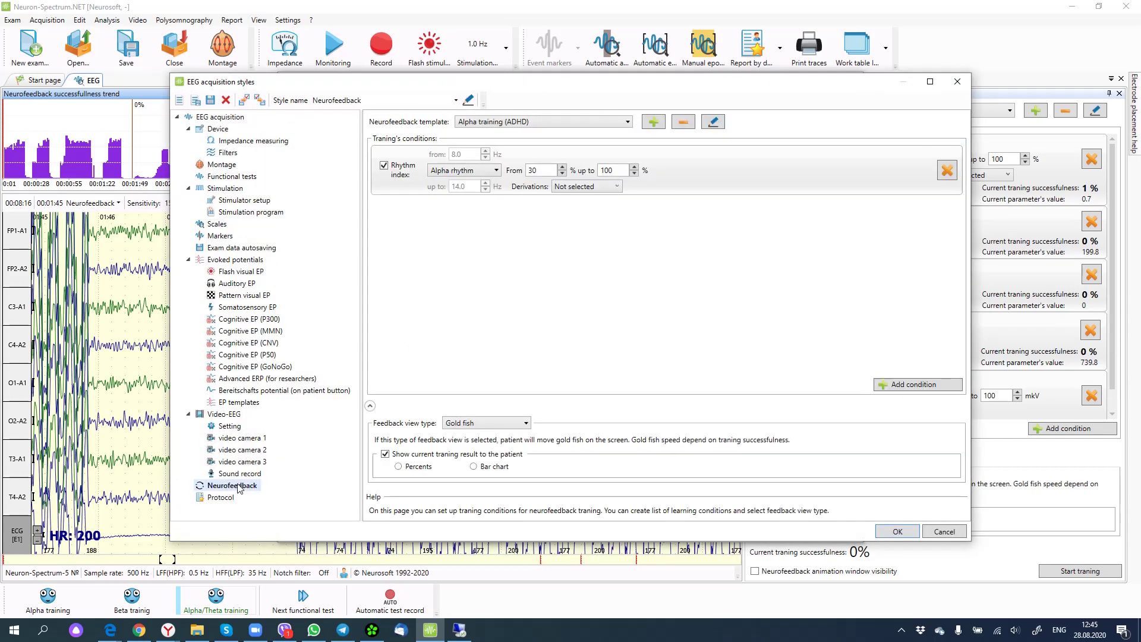
Step: Review the available neurofeedback templates and create a new template under the default name
left_click(622, 123)
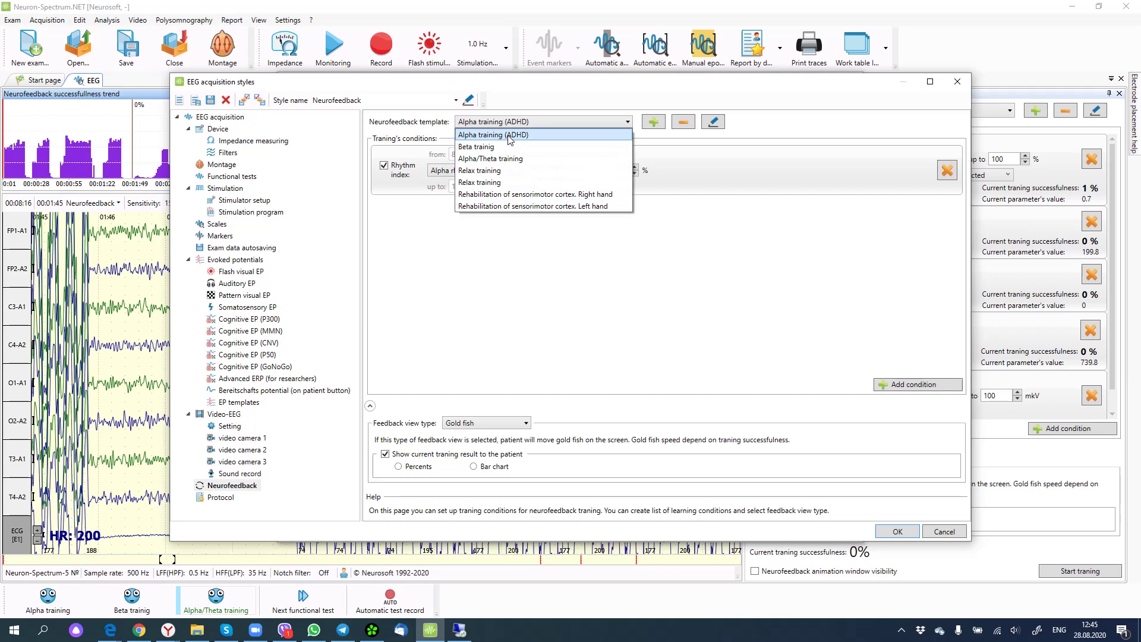
left_click(657, 138)
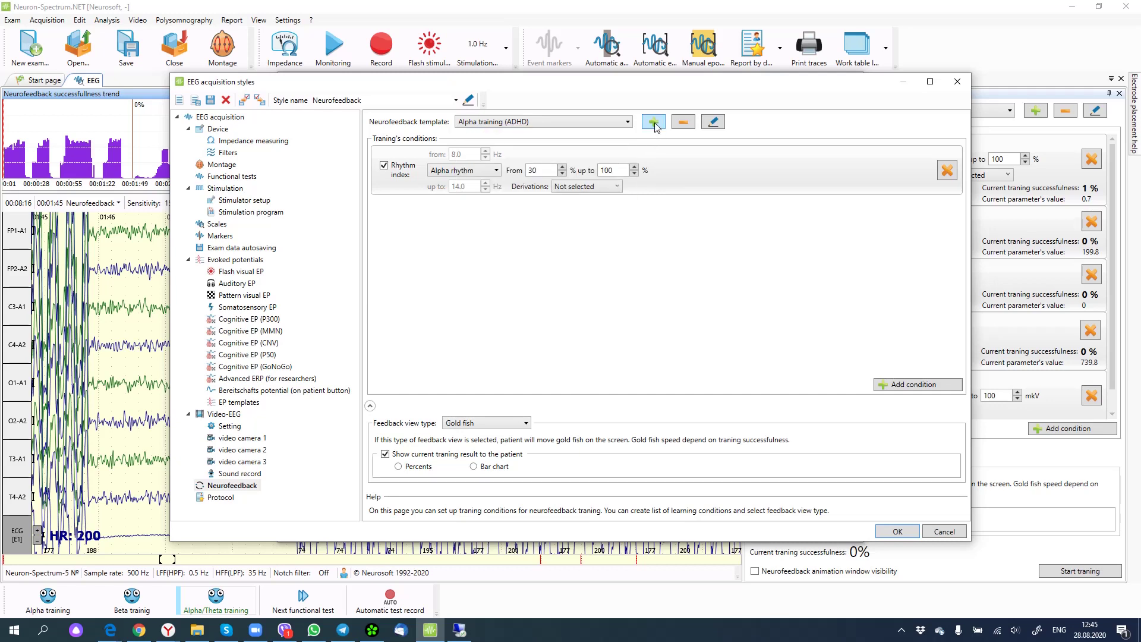
left_click(654, 123)
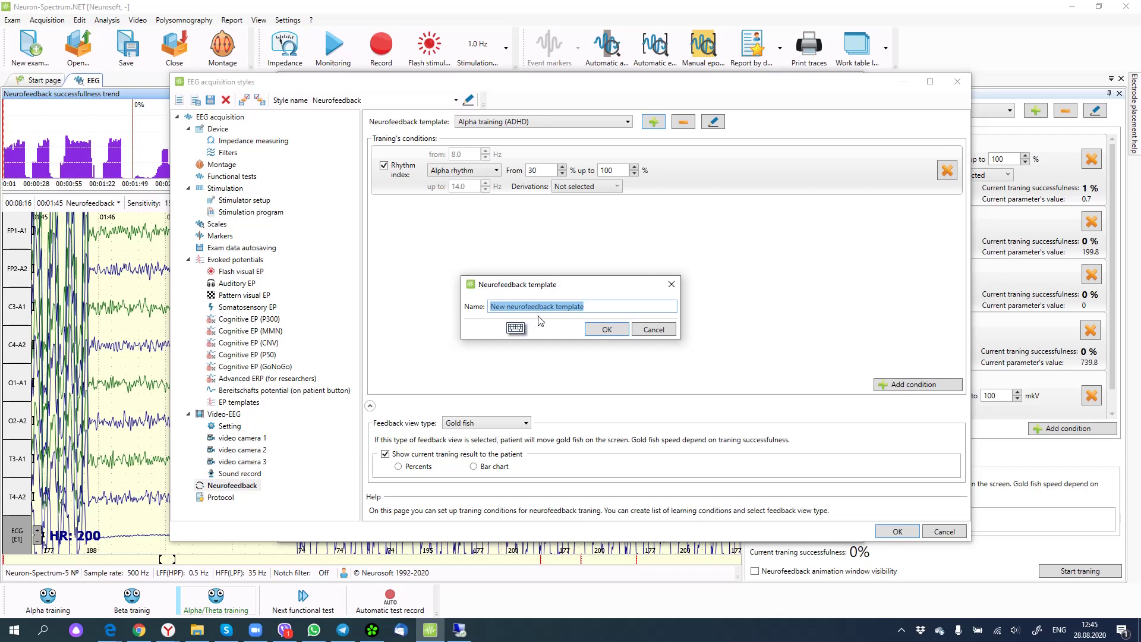
left_click(606, 330)
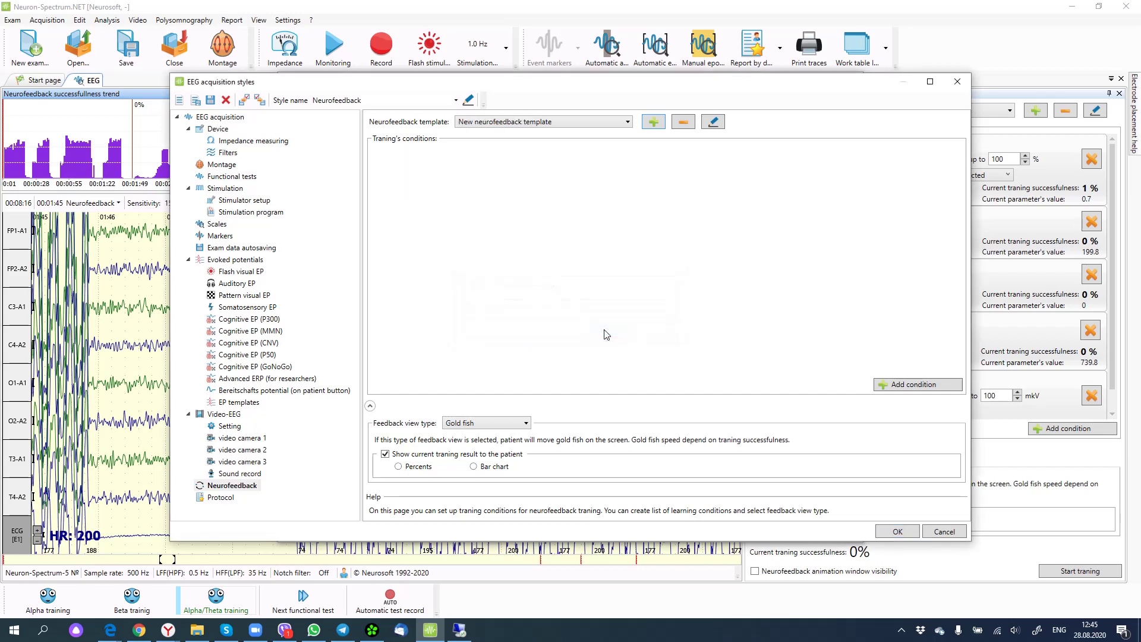
Step: Add an EEG amplitude in selected frequency range condition to the new template and assign derivations O1 and O2 to it
left_click(913, 385)
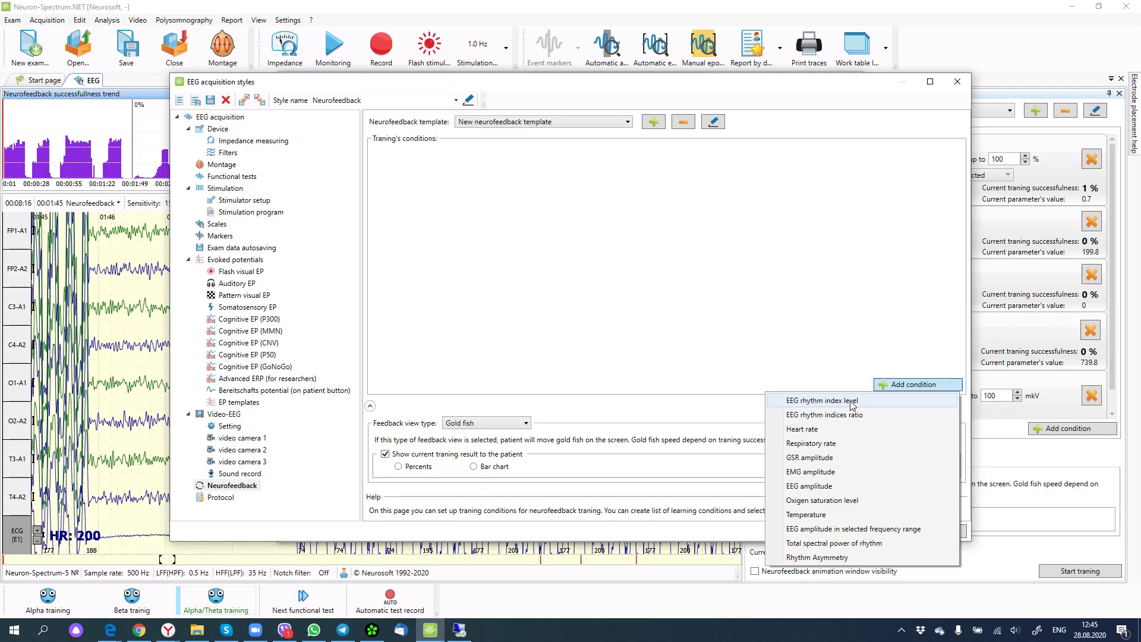
left_click(825, 530)
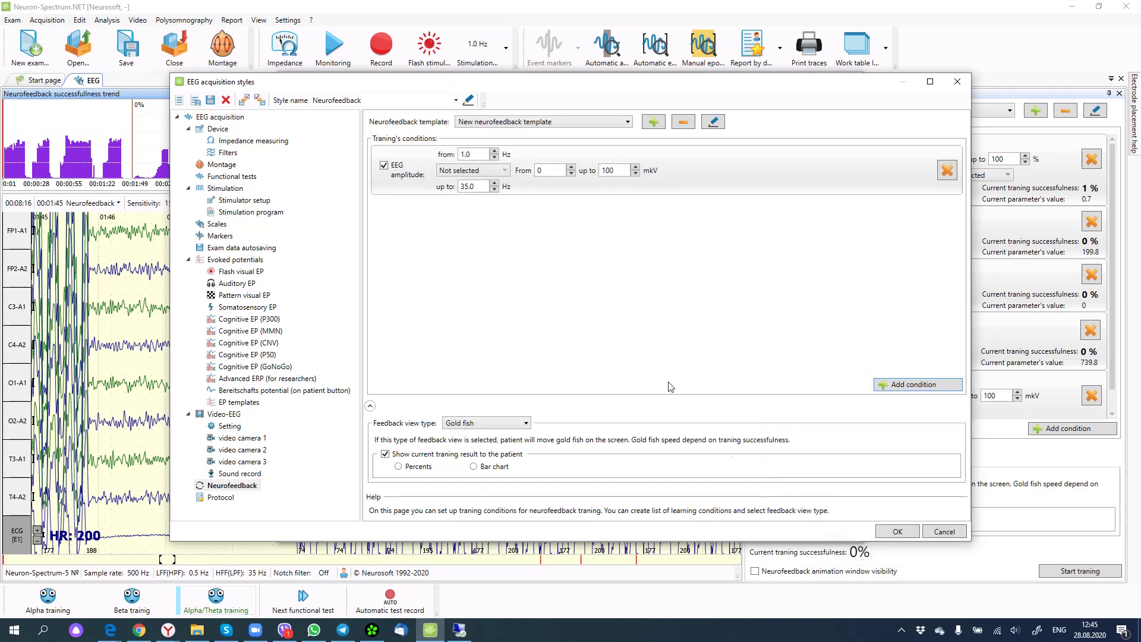
left_click(497, 171)
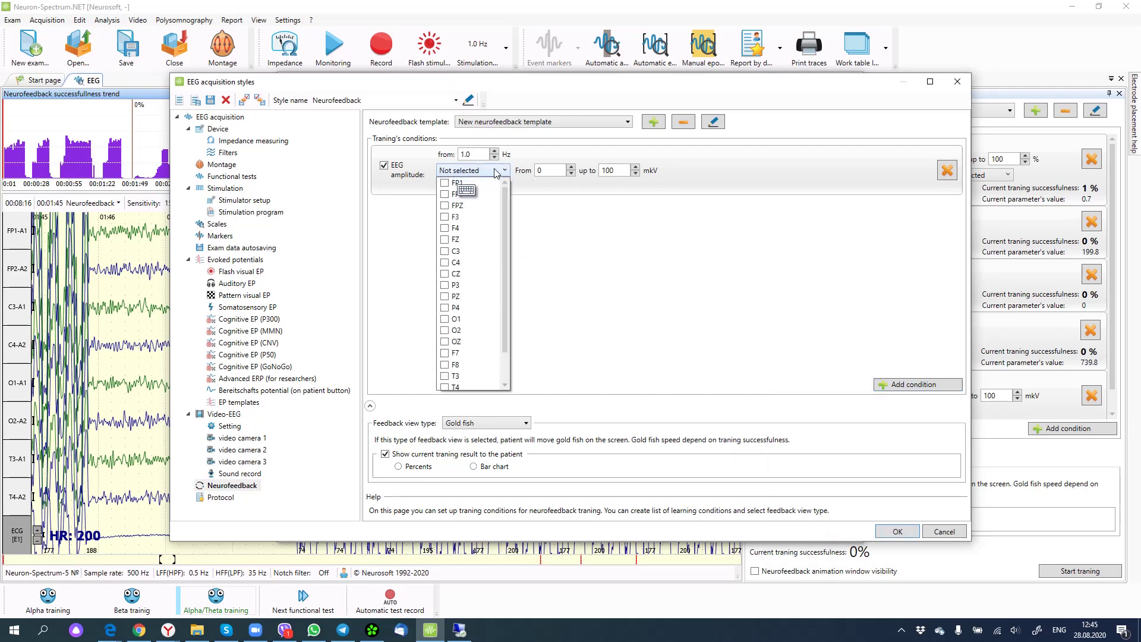
left_click(456, 319)
left_click(456, 331)
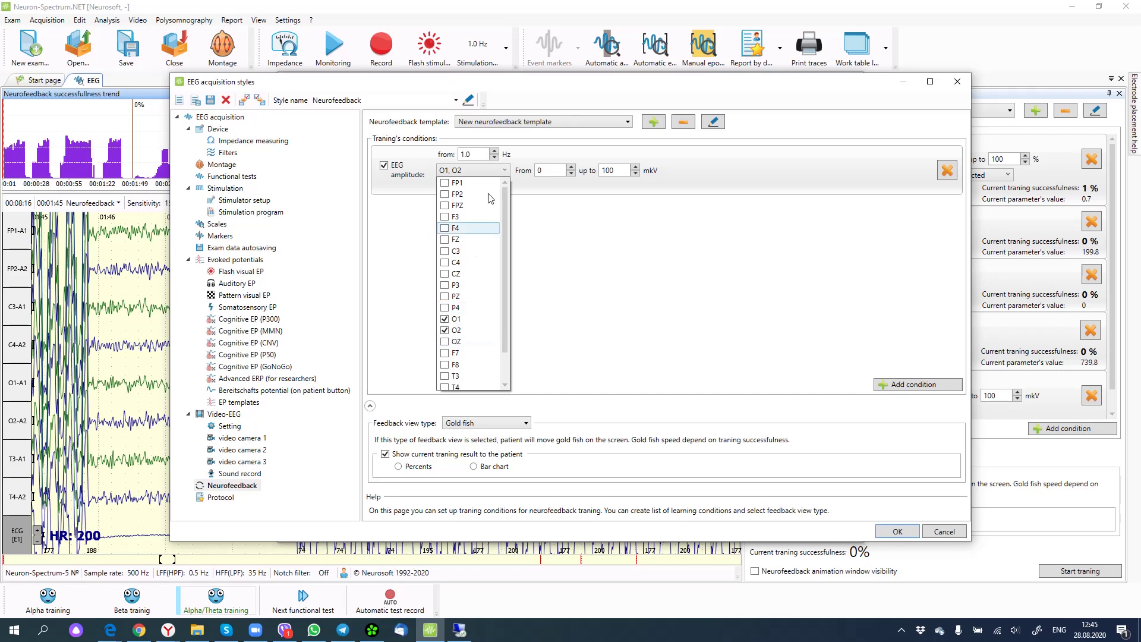
Step: Set the EEG amplitude condition's frequency range from 8 to 10 Hz
left_click(496, 155)
left_click(483, 153)
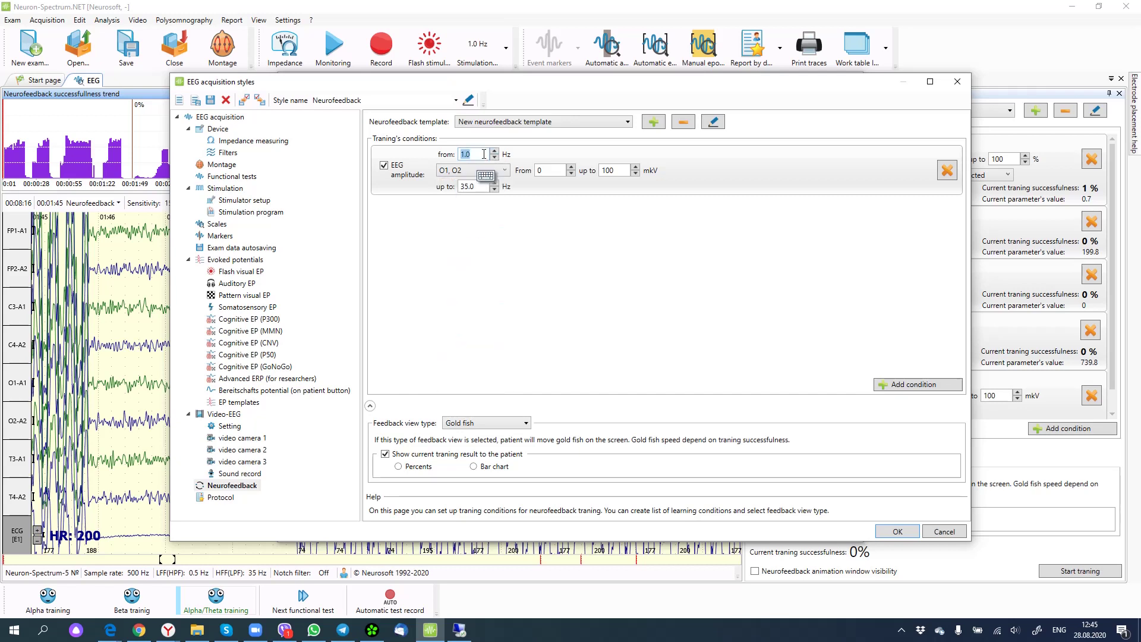
type("8")
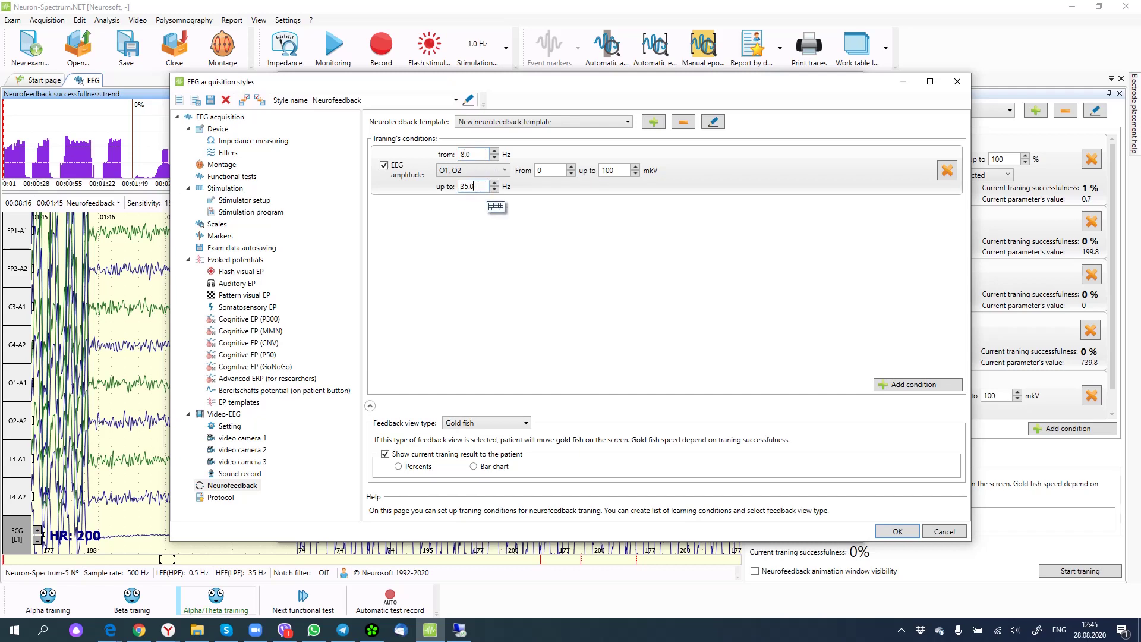
left_click(458, 189)
type("10")
Step: Set the EEG amplitude condition's target range from 100 up to 1000 mkV
left_click(557, 171)
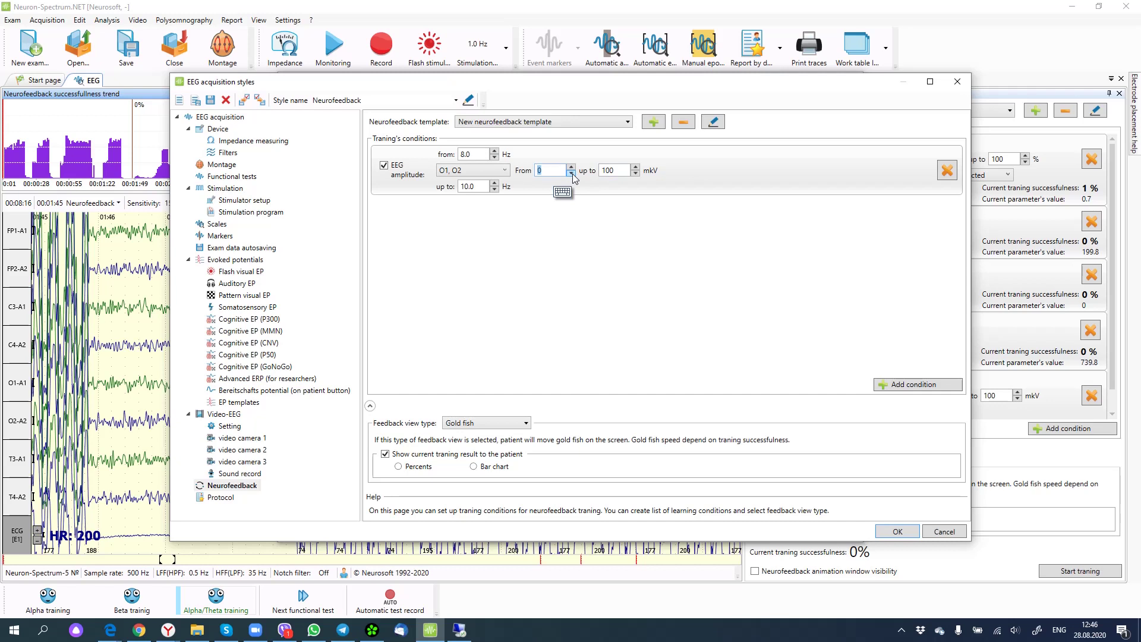
type("100")
left_click(616, 171)
left_click(615, 171)
type("0")
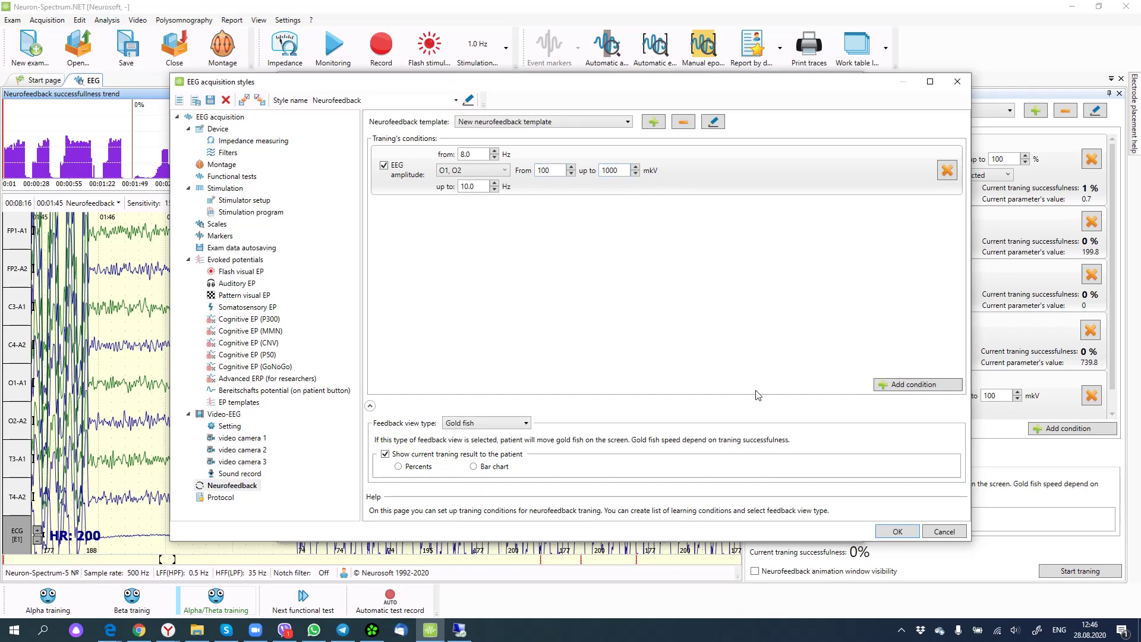
Step: Set the new neurofeedback template's feedback view type to Slide show
left_click(504, 427)
scroll(474, 222, "down", 1)
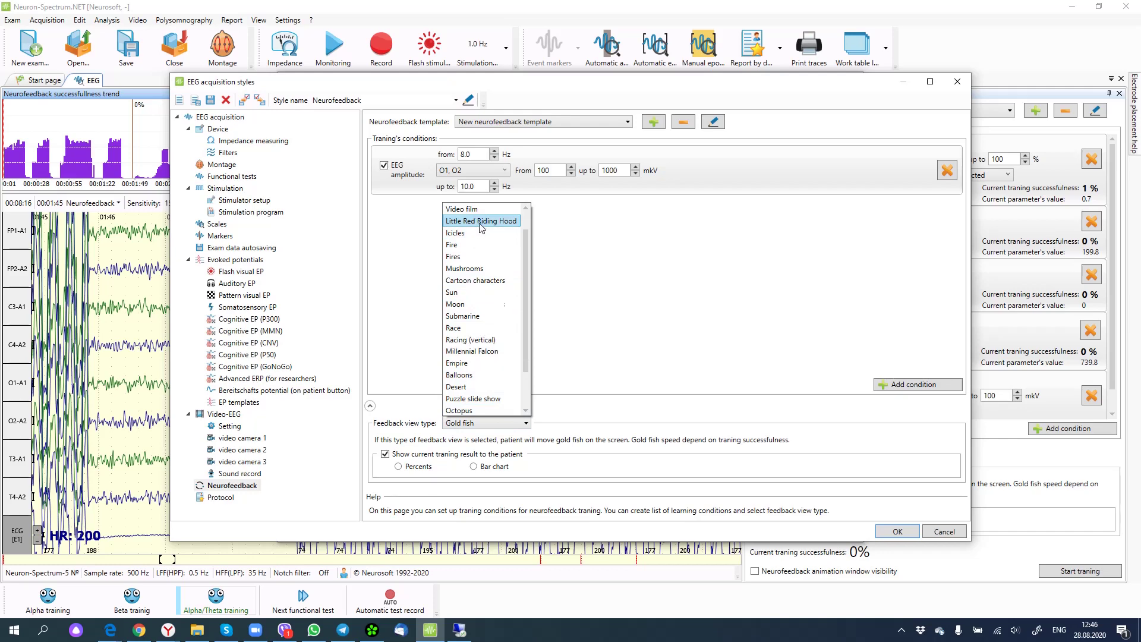
scroll(481, 228, "up", 1)
left_click(482, 229)
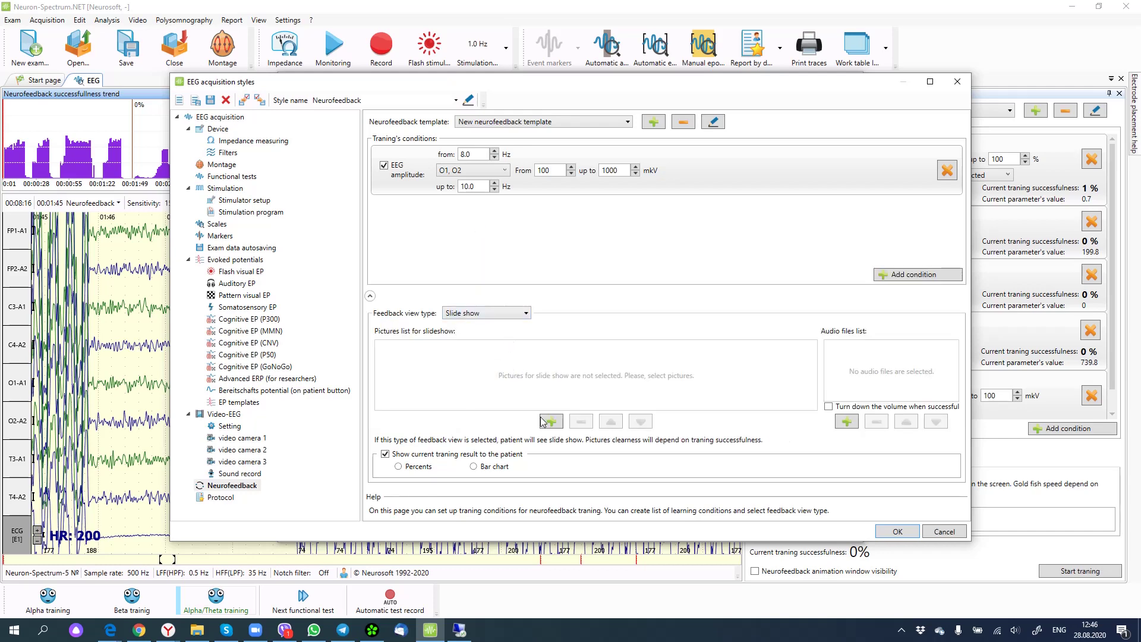
Step: Add the pictures IMG_0016_cr.jpg through IMG_0126_cr.jpg from the 10x15 folder to the slide show list
left_click(552, 423)
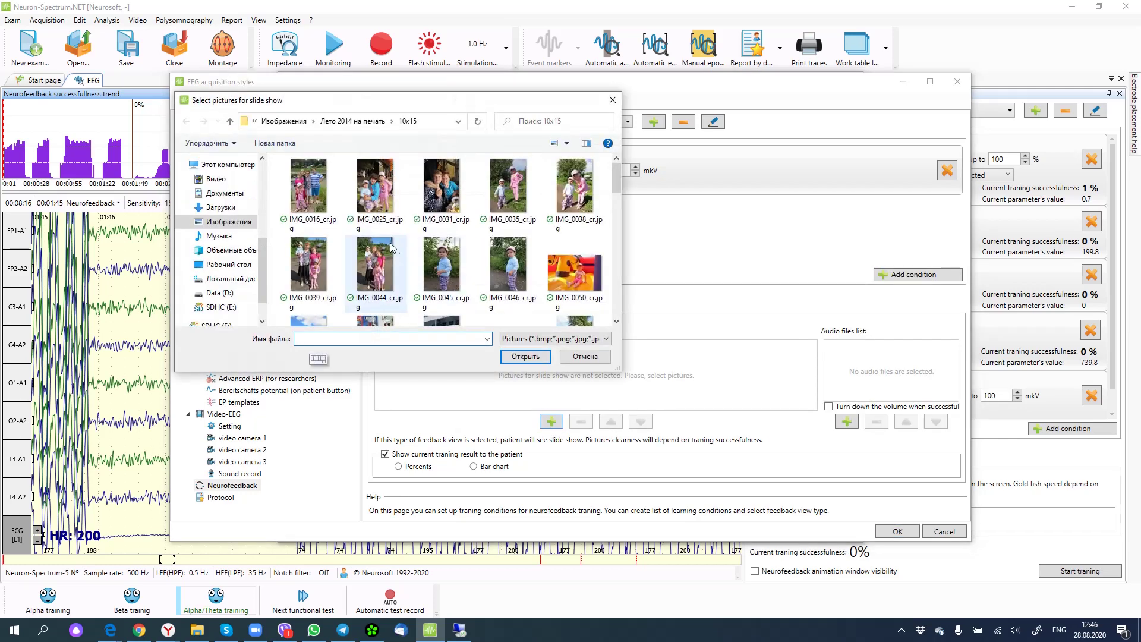
left_click(308, 185)
scroll(531, 271, "down", 5)
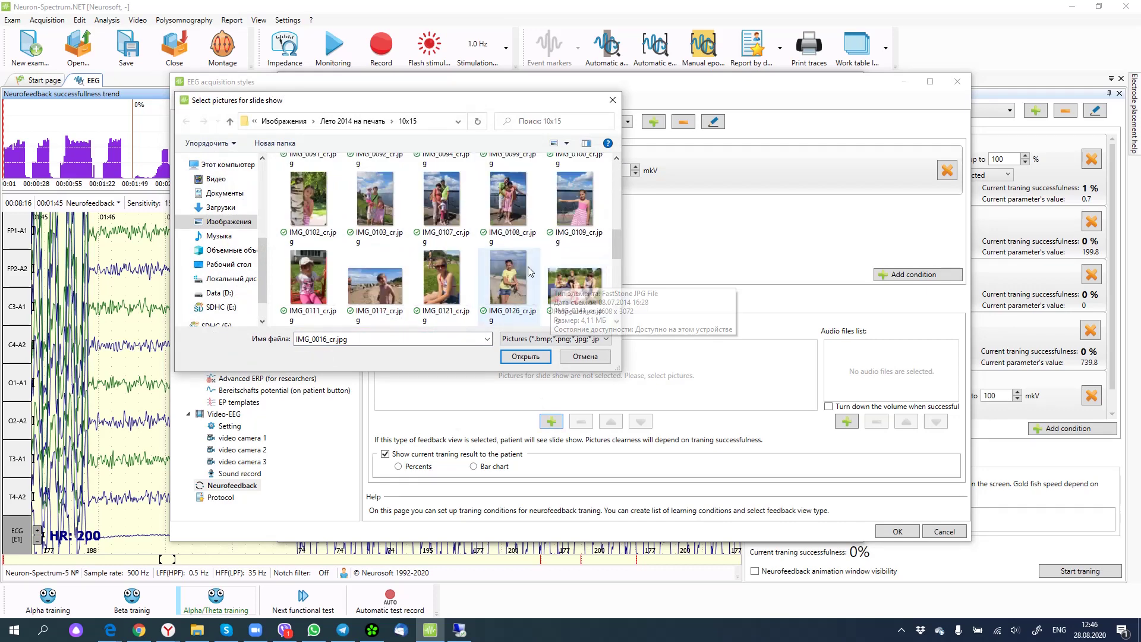
left_click(511, 272, "shift")
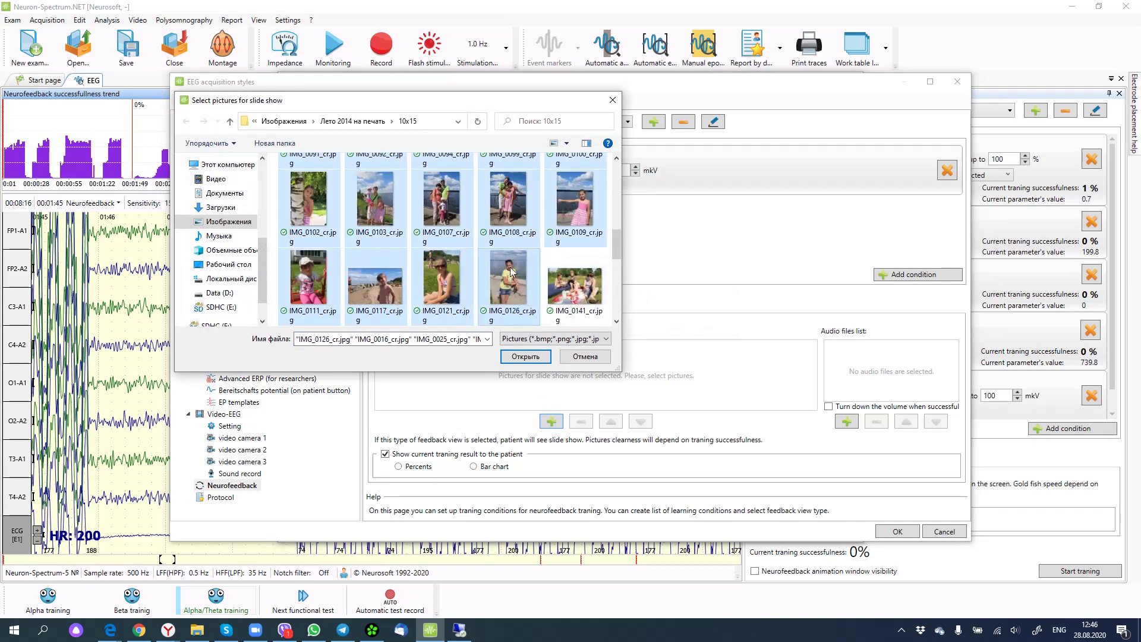
left_click(526, 356)
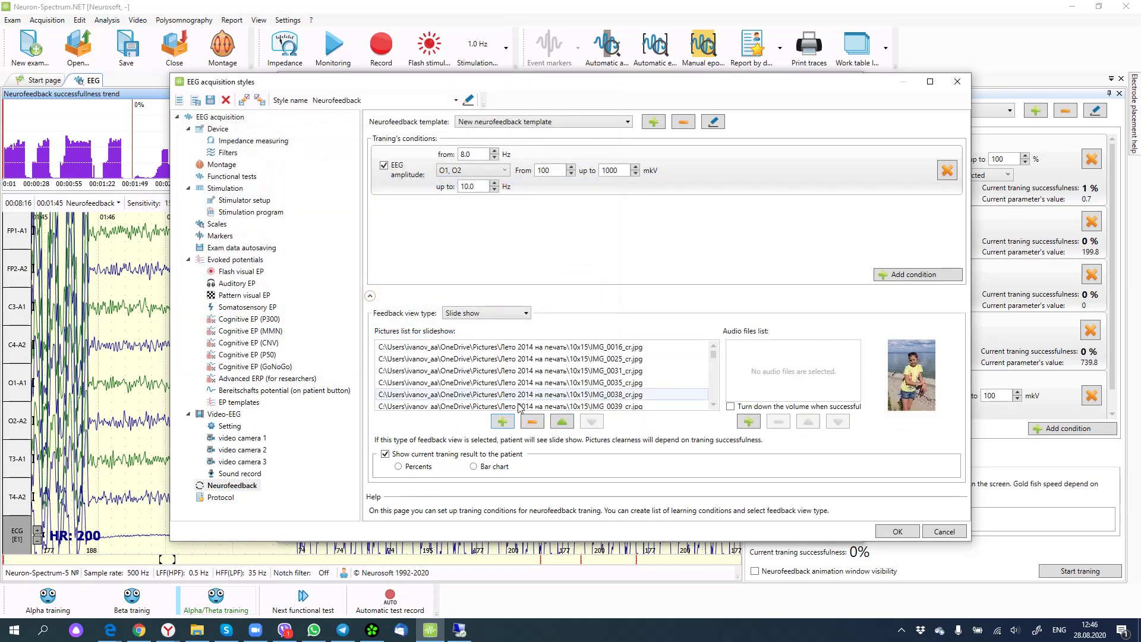
Step: Try the Video film feedback view, looking for video files in the Клипы folder, and restore the Slide show view
left_click(523, 313)
left_click(482, 339)
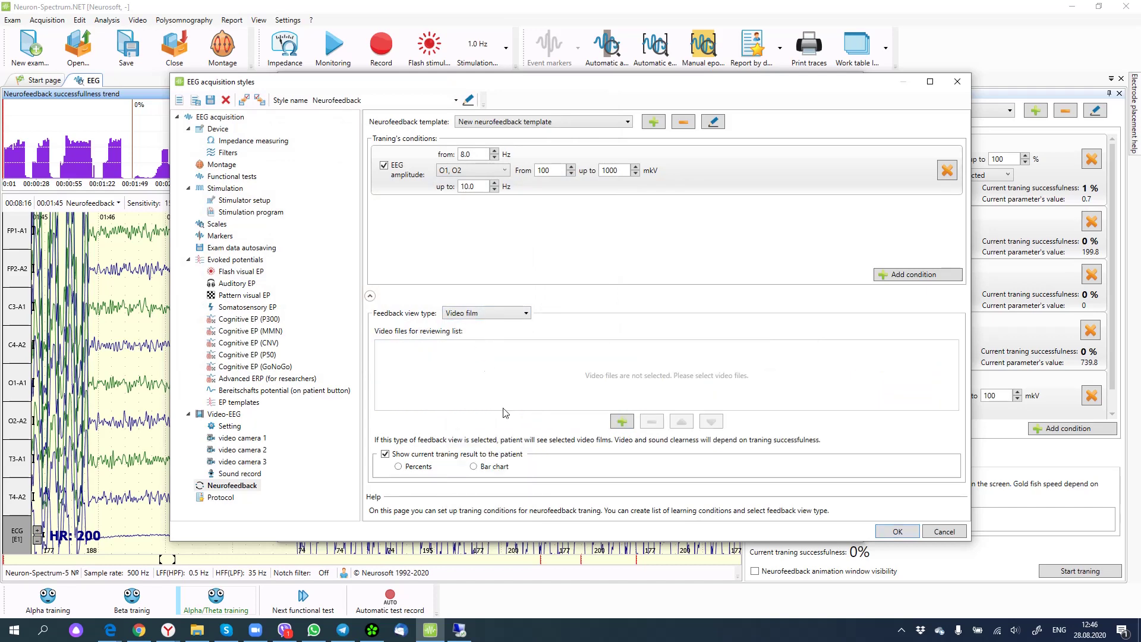
left_click(620, 423)
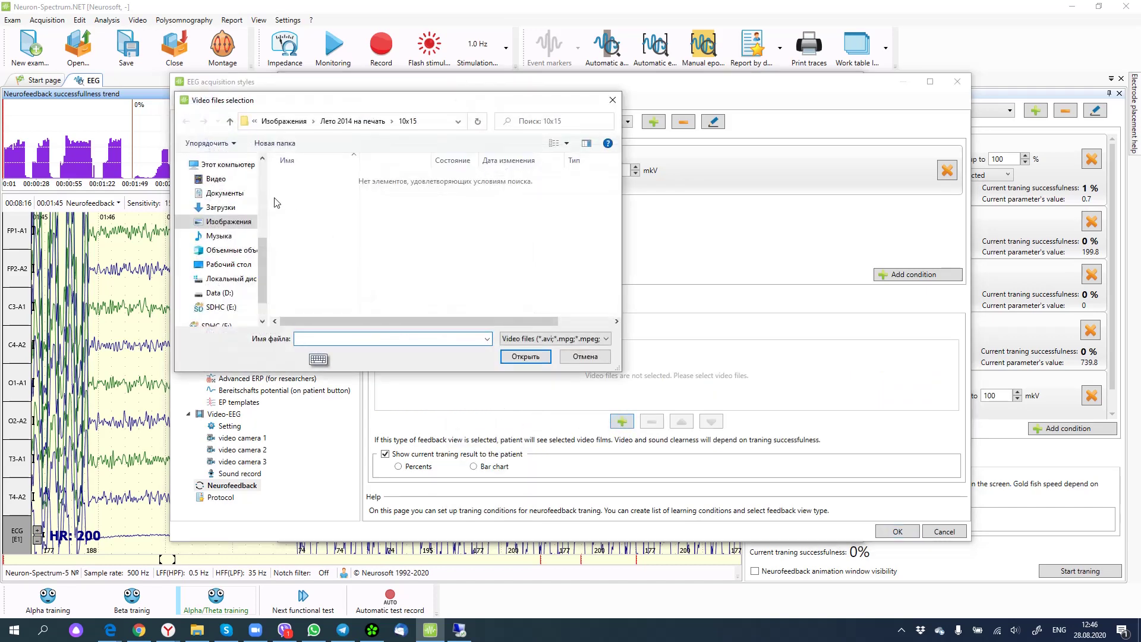
left_click(226, 182)
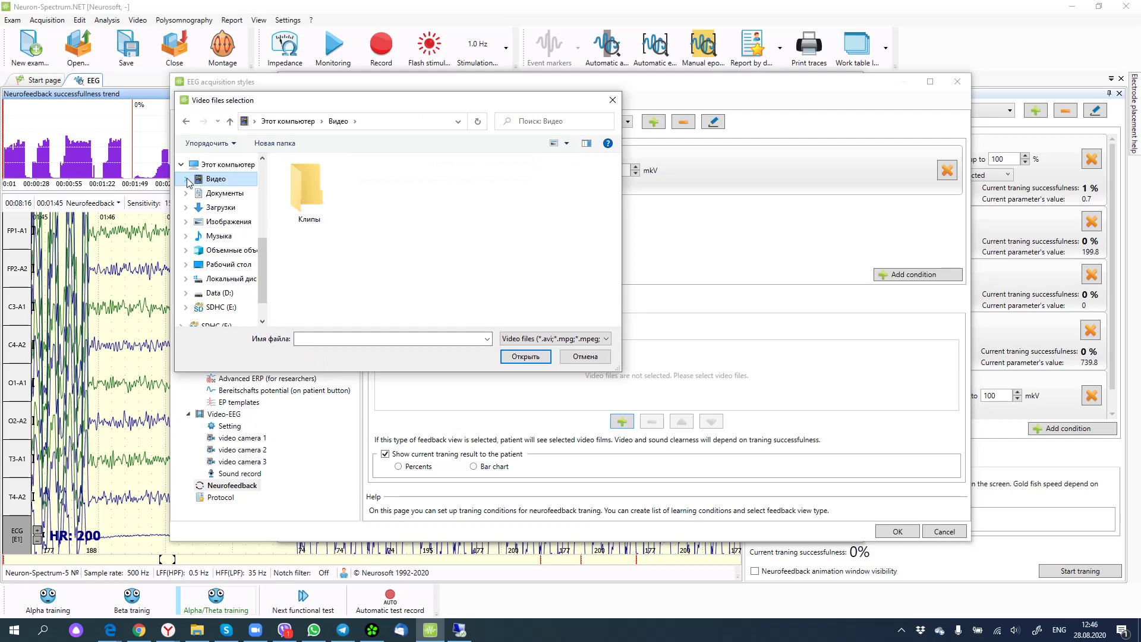
left_click(186, 179)
left_click(221, 193)
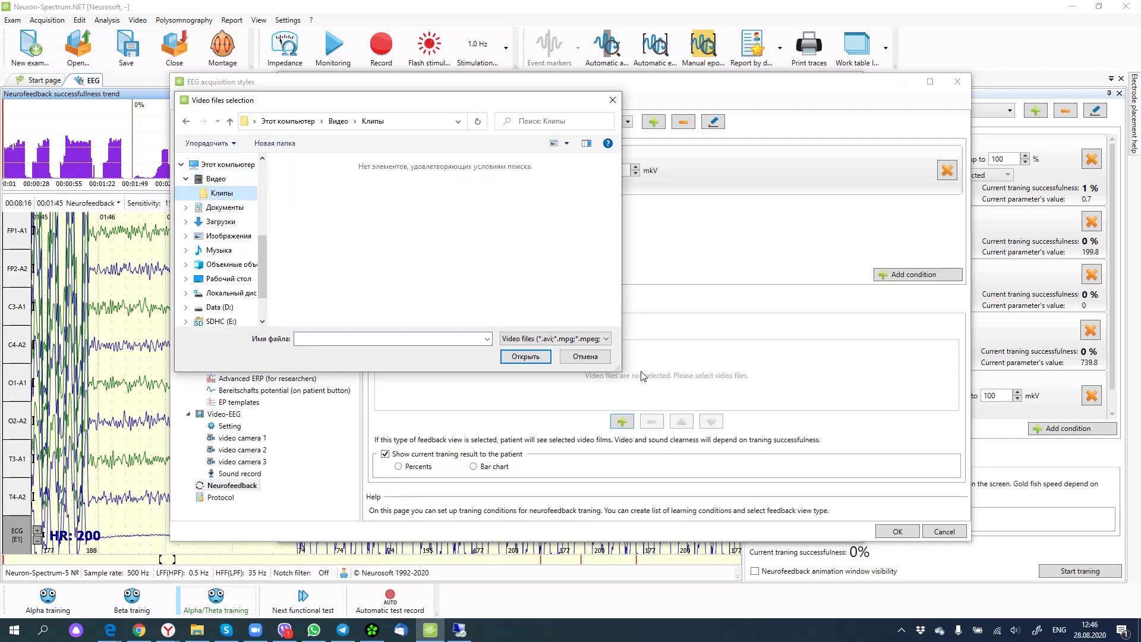
left_click(586, 357)
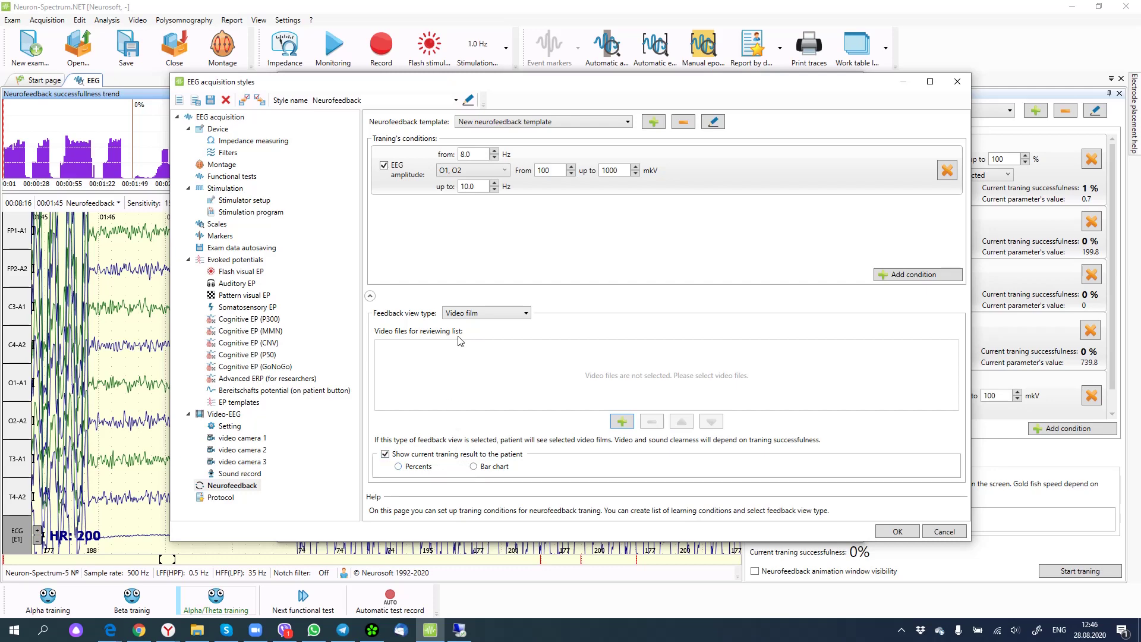
left_click(473, 317)
scroll(473, 340, "up", 2)
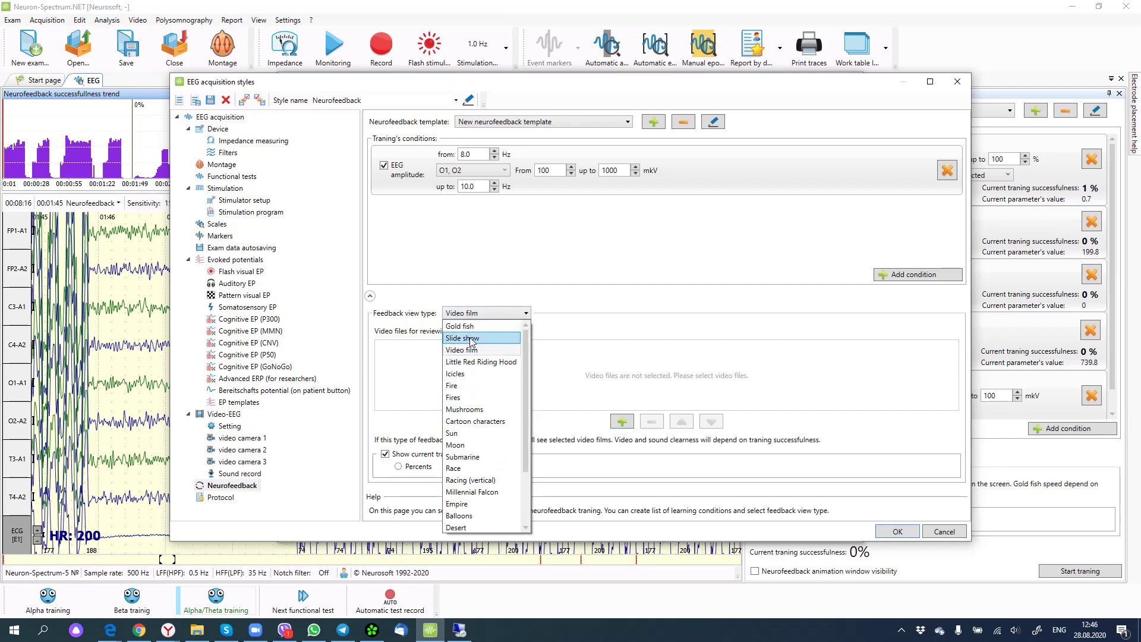
left_click(470, 339)
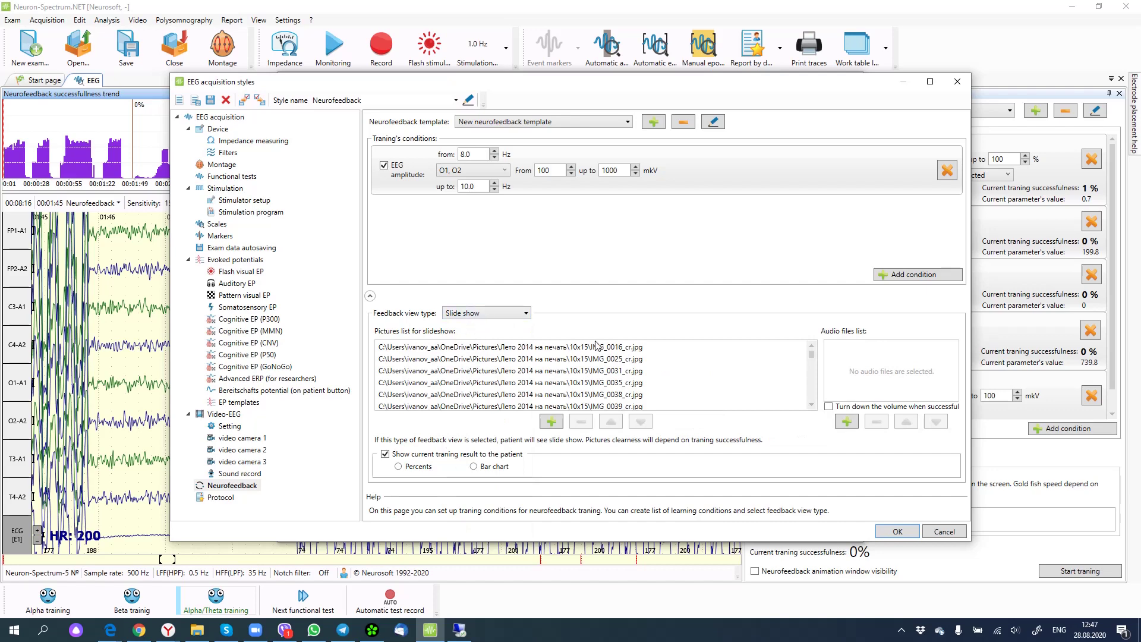
Step: Remove Alpha/Theta training and Beta trainig from the acquisition style's used functional tests
left_click(233, 176)
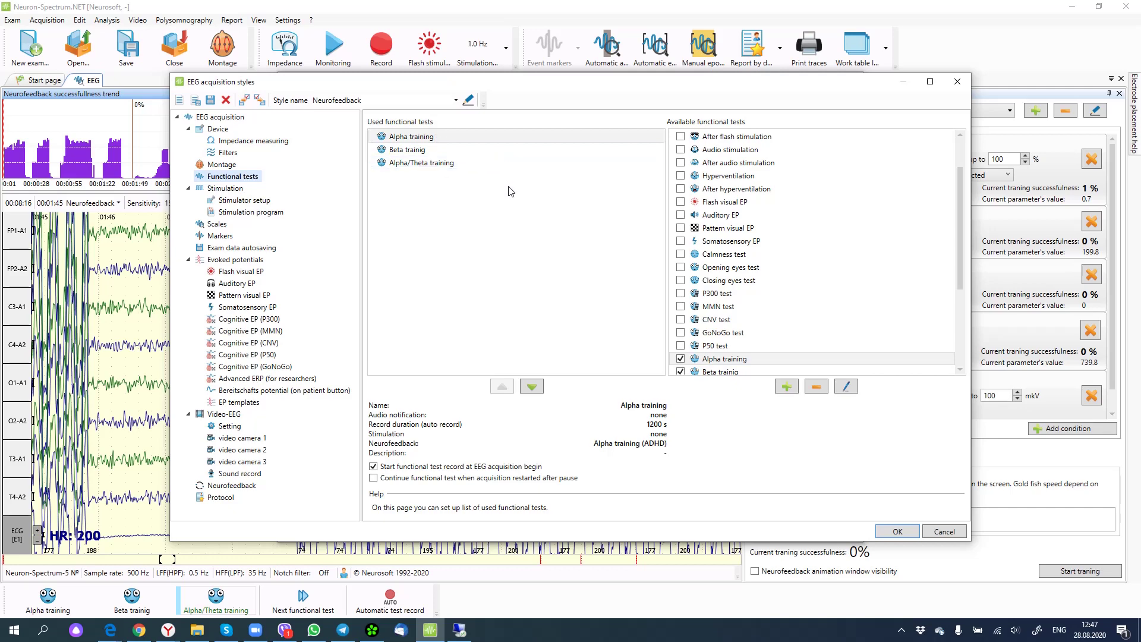
left_click(419, 150)
left_click(419, 162)
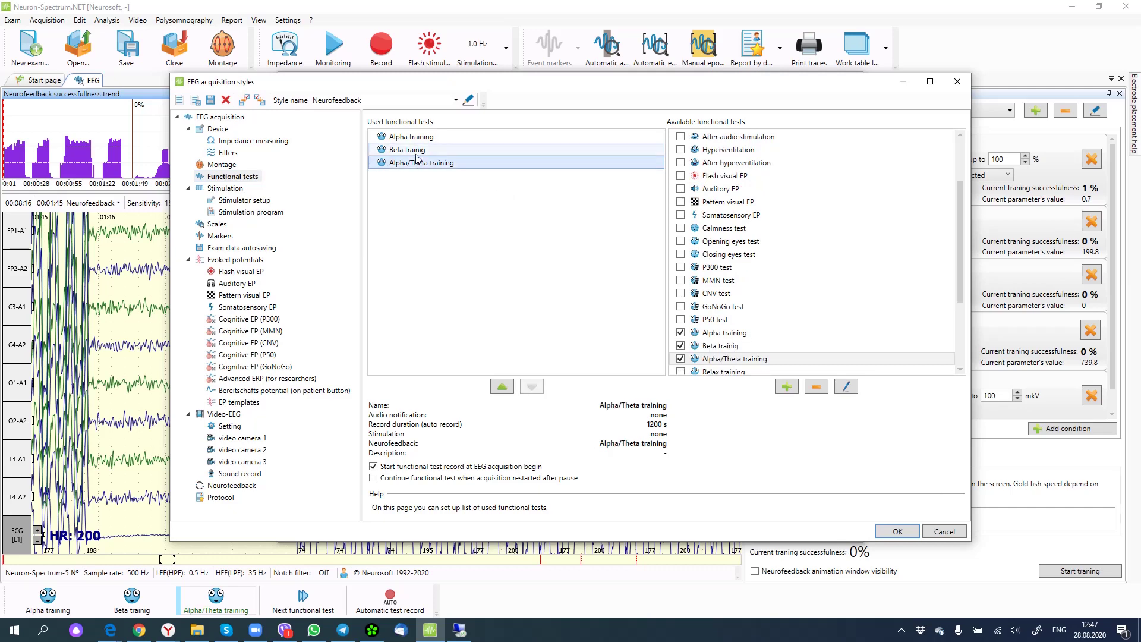
left_click(416, 148)
left_click(416, 137)
left_click(417, 150)
left_click(418, 164)
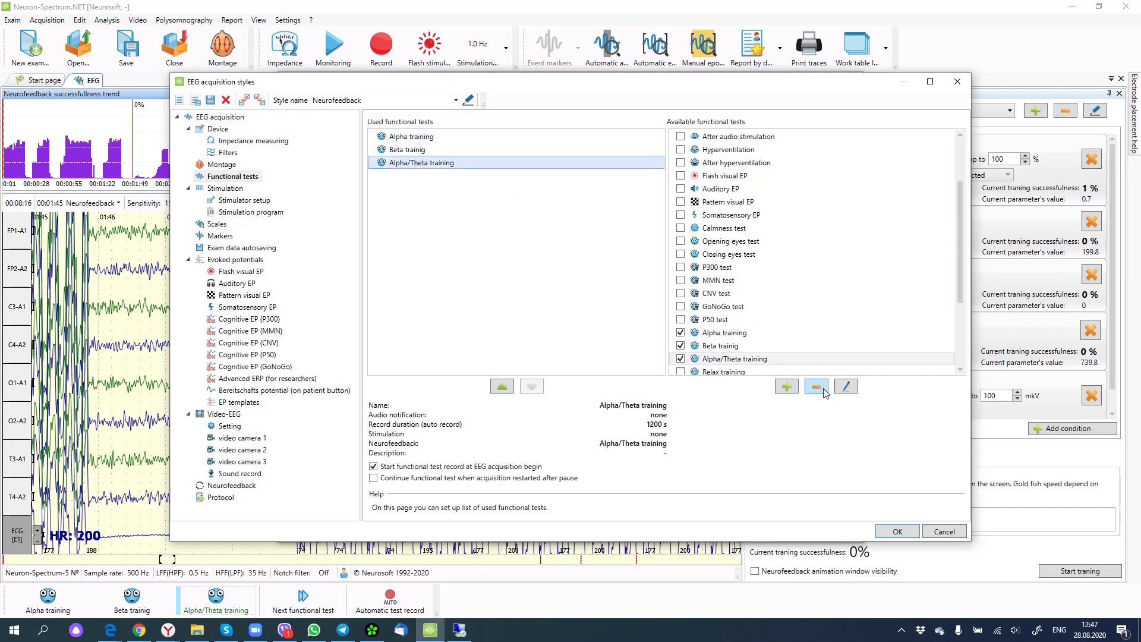
left_click(681, 358)
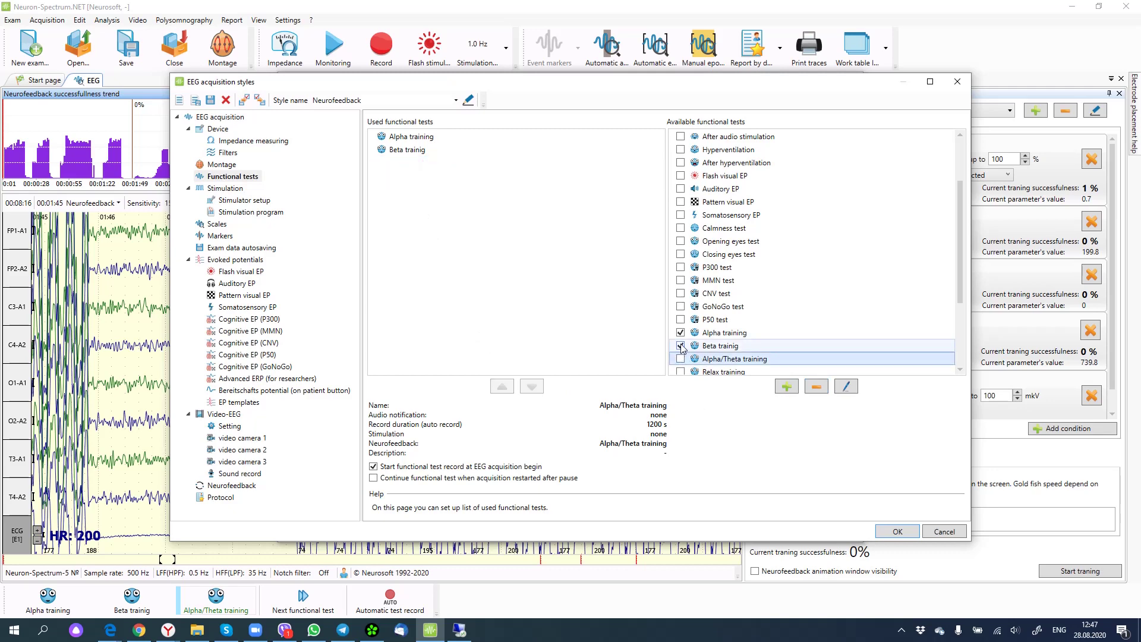
left_click(680, 346)
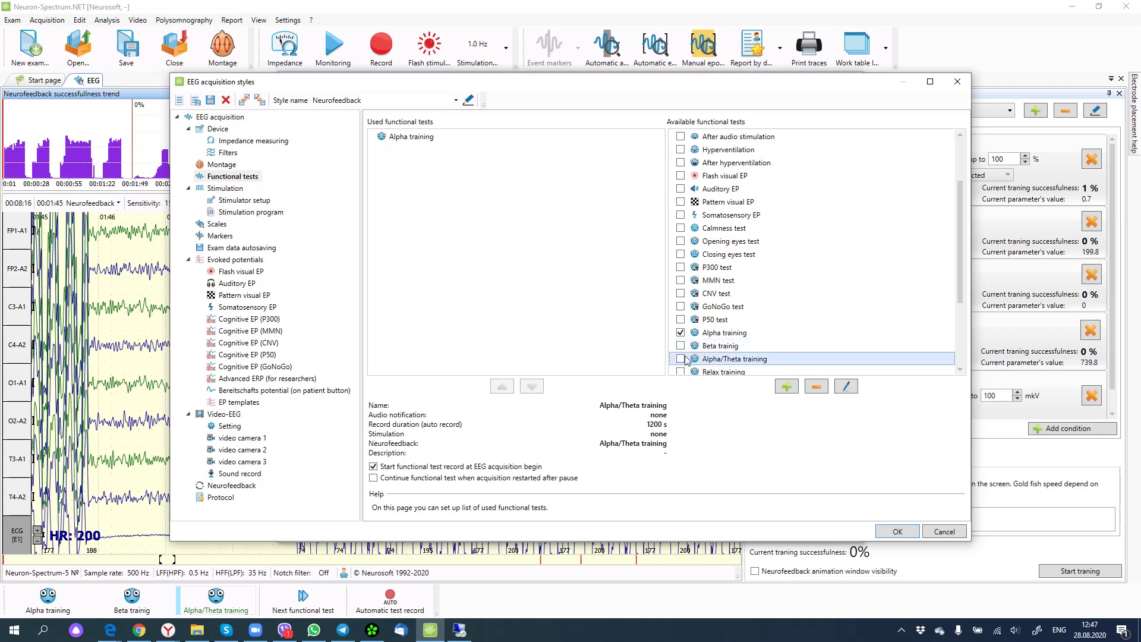
Step: Create a functional test under the default name using Neurofeedback with New neurofeedback template, and add it to the used tests
left_click(787, 387)
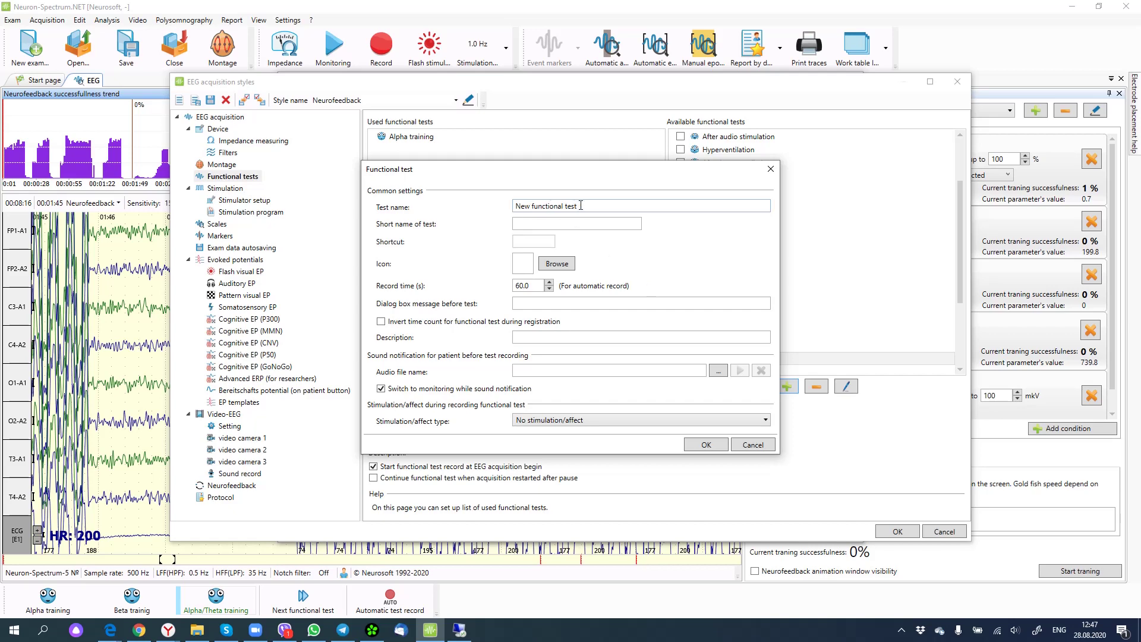
left_click_drag(583, 205, 512, 206)
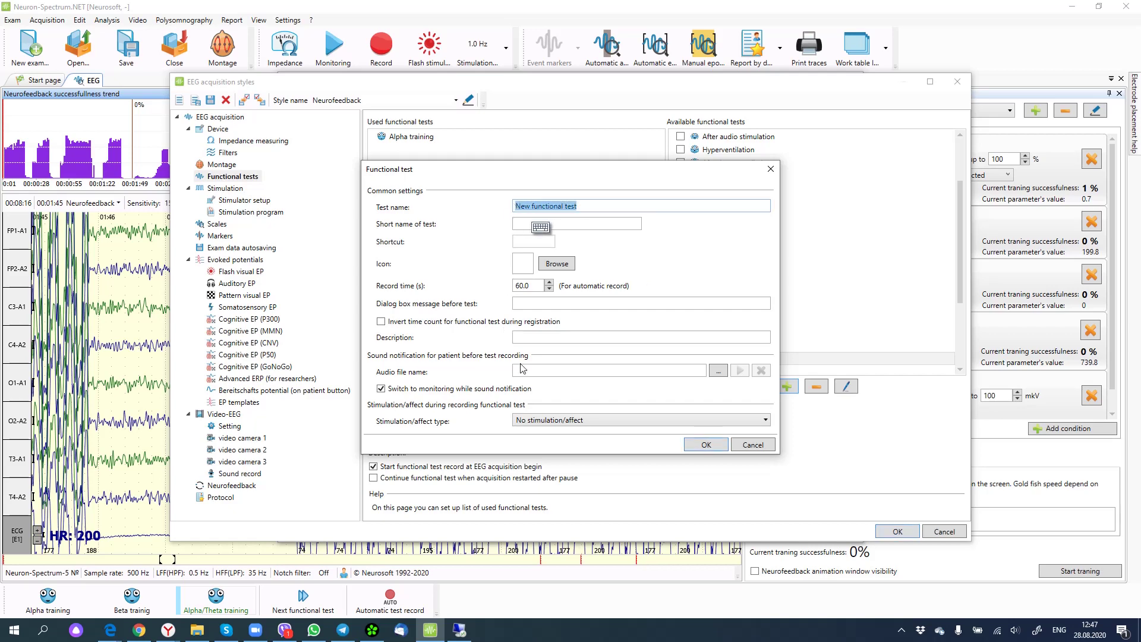
left_click(554, 421)
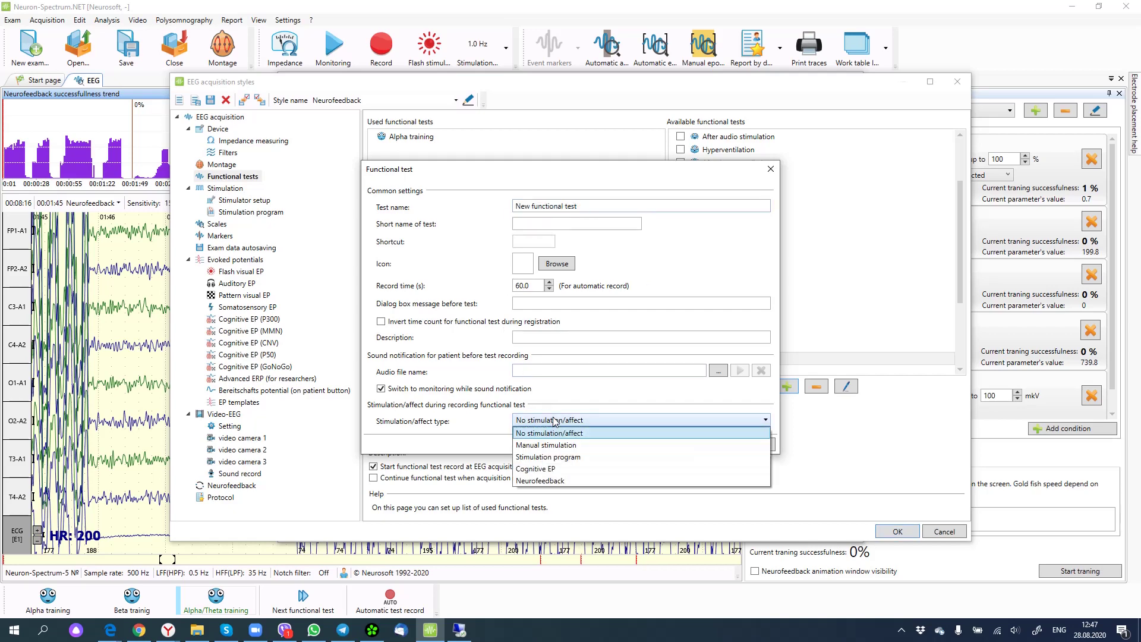
left_click(541, 480)
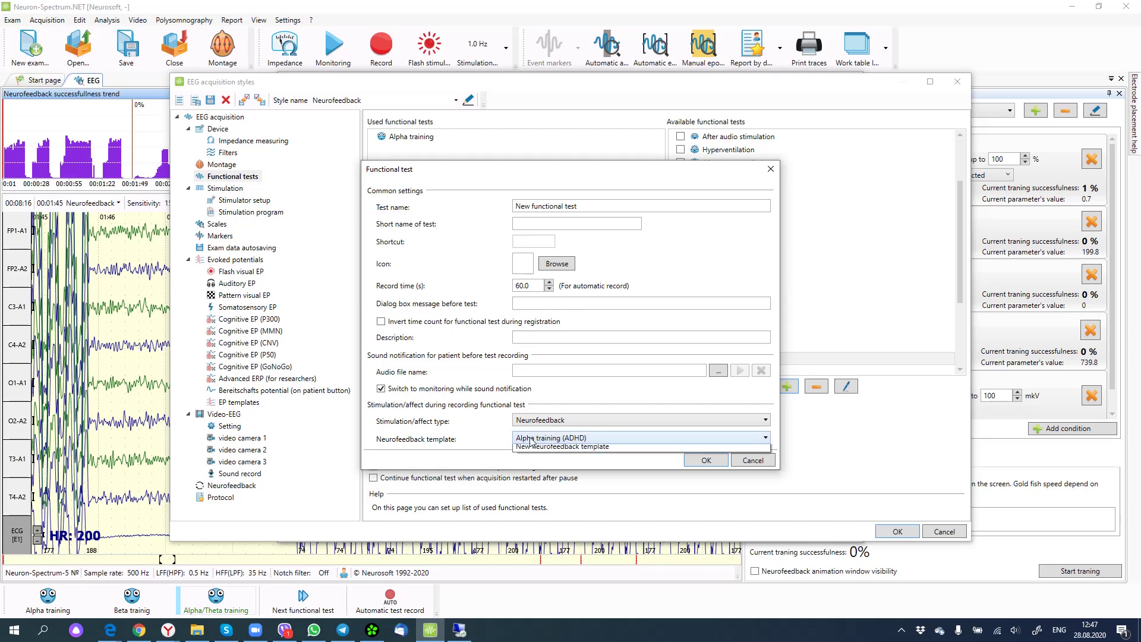
left_click(524, 440)
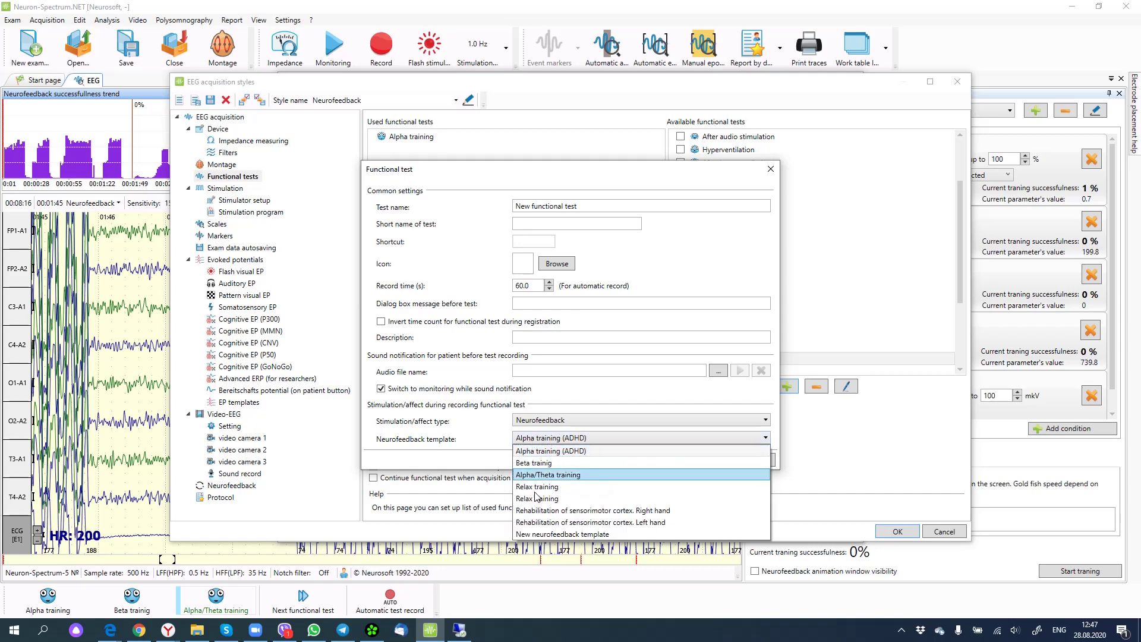
left_click(547, 534)
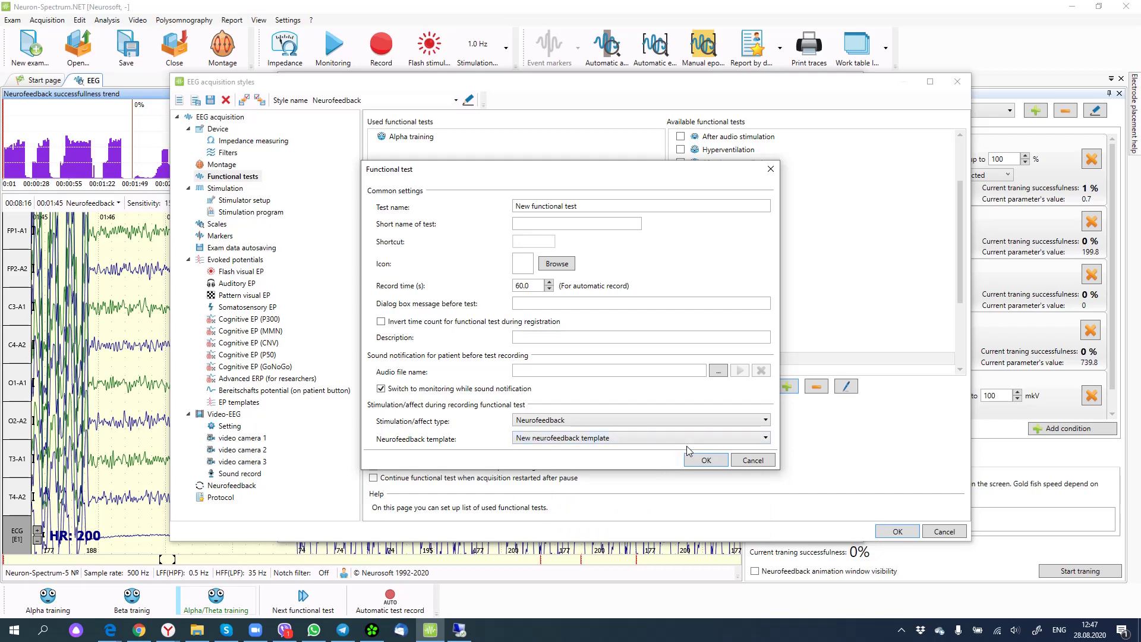
left_click(700, 460)
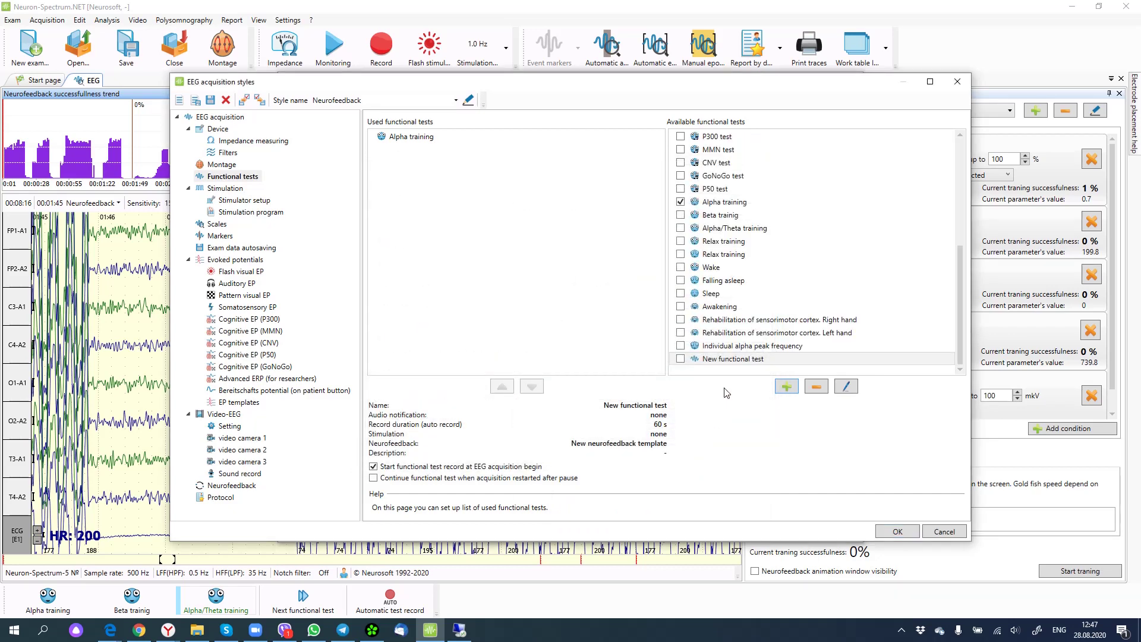
left_click(681, 359)
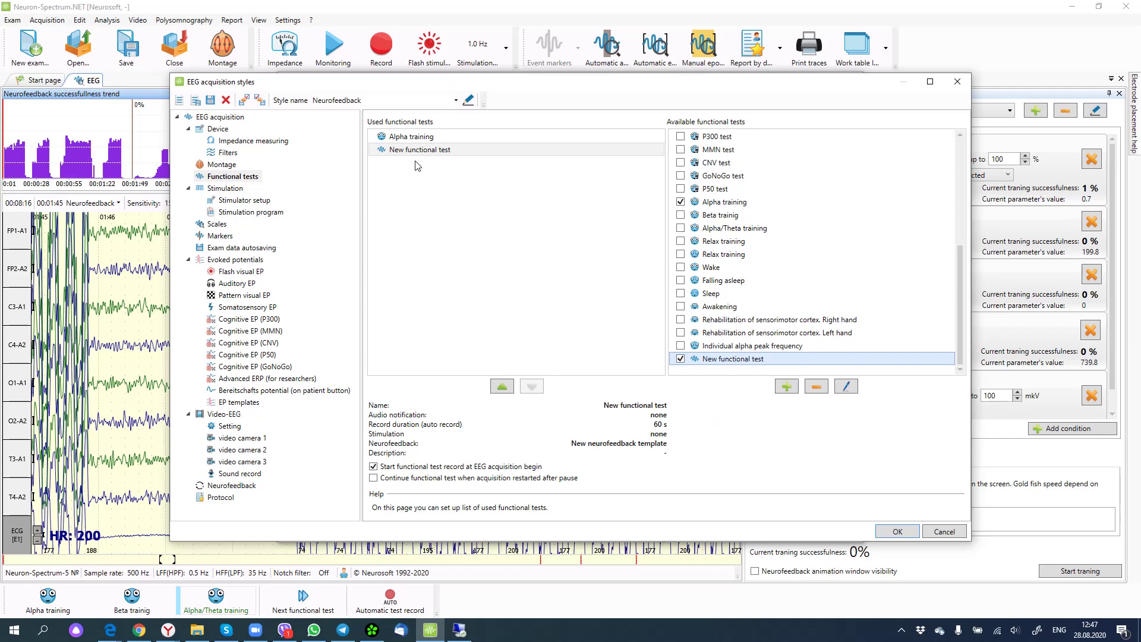
Step: Set the new functional test's automatic record time to 600 s
left_click(409, 138)
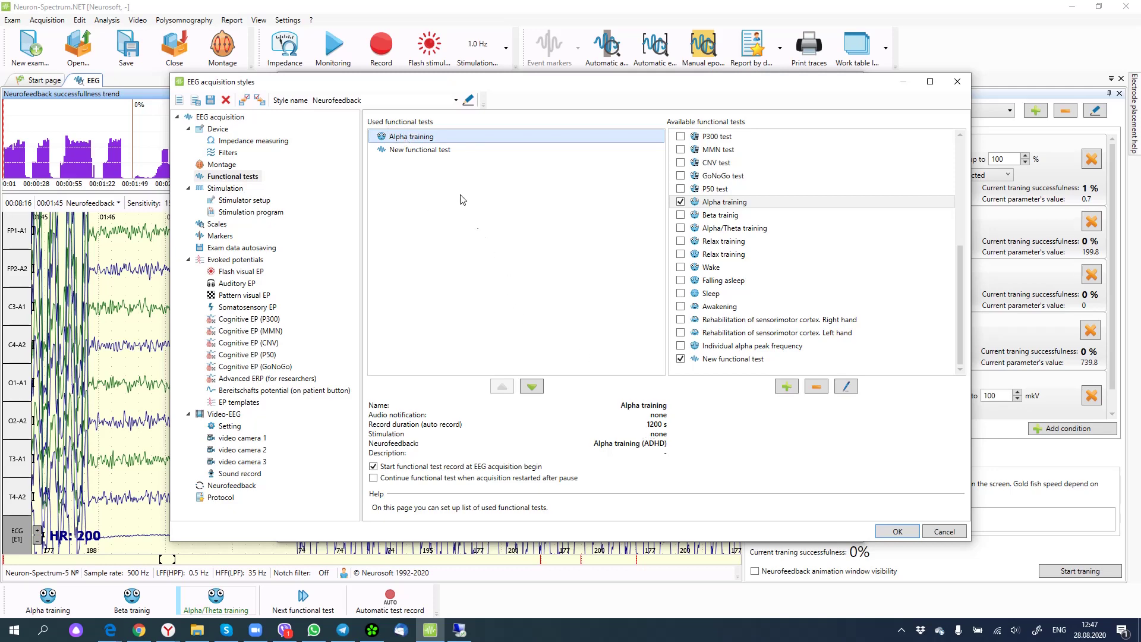
left_click(432, 153)
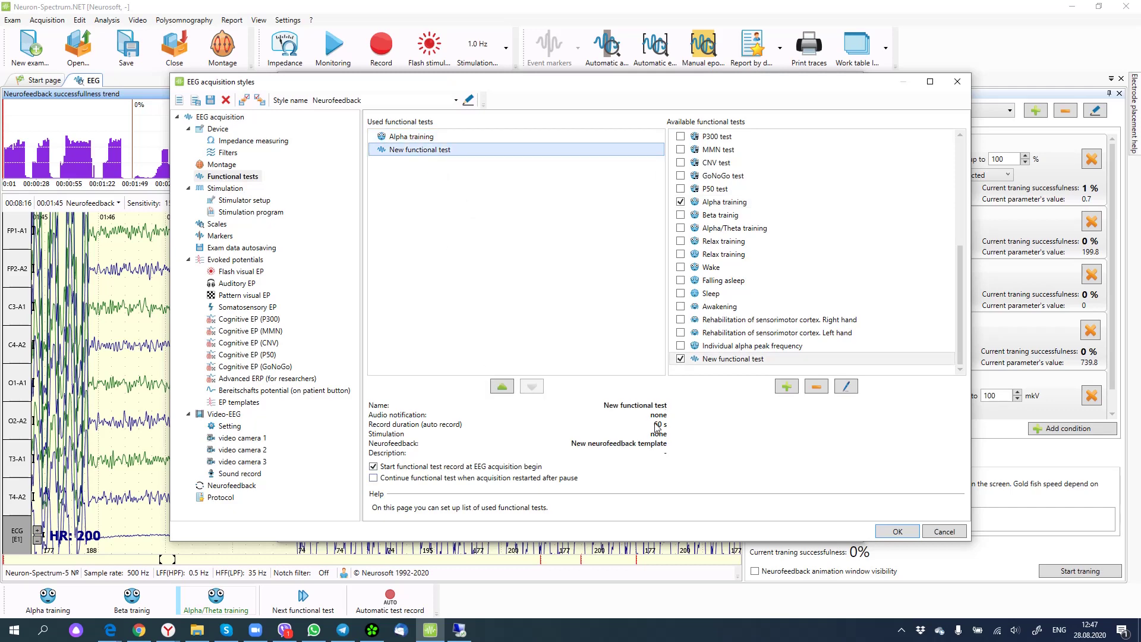
left_click(846, 386)
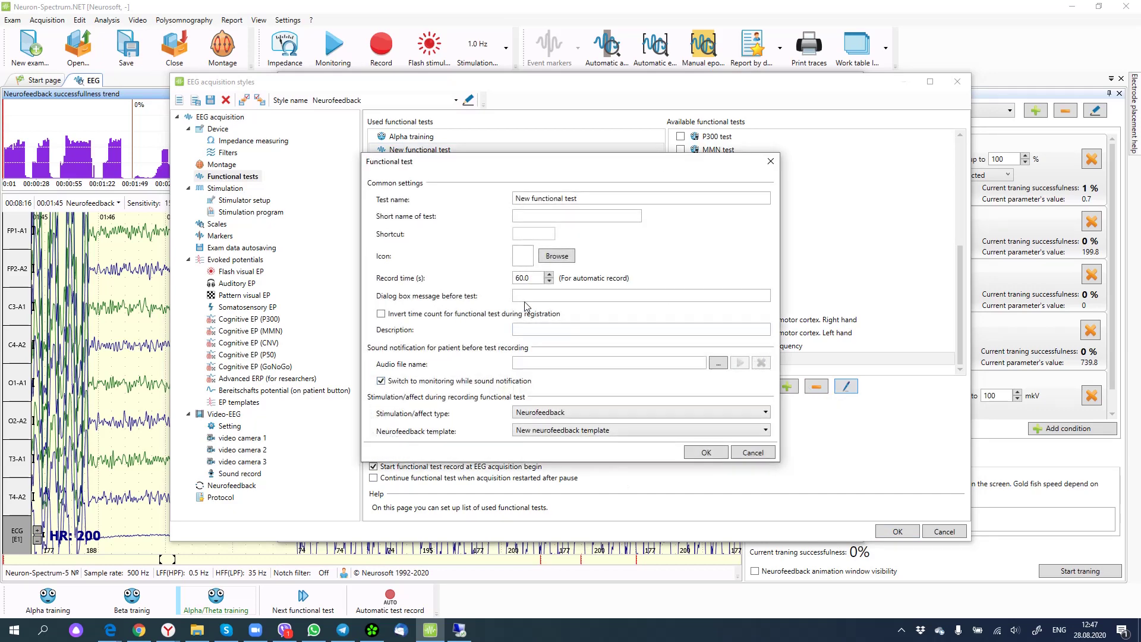
left_click(525, 281)
left_click(708, 454)
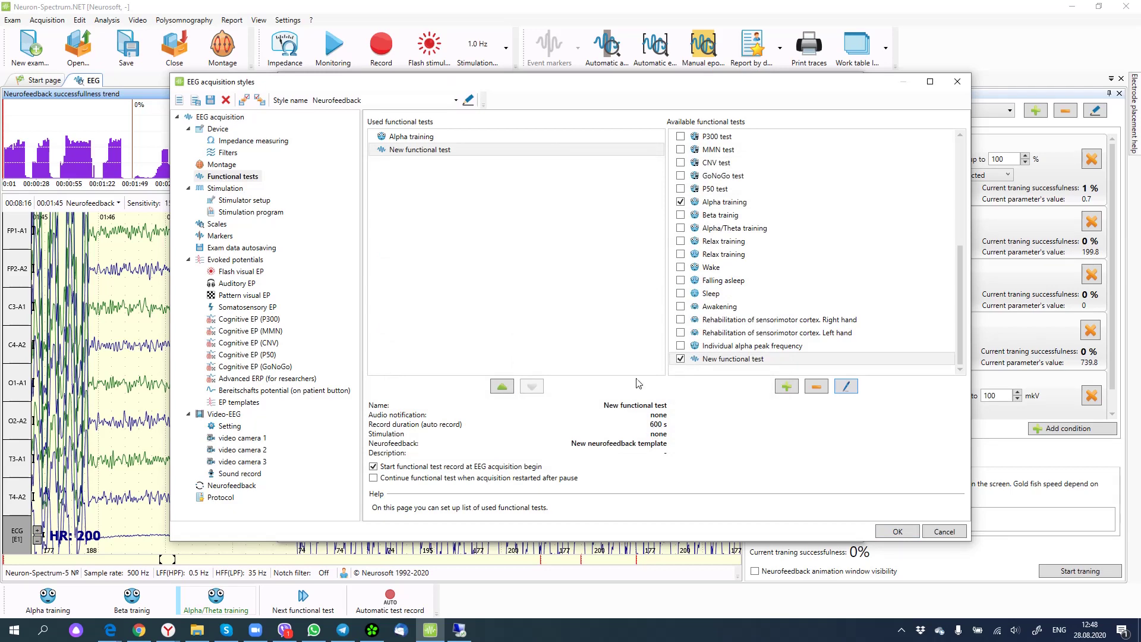
Step: Accept the changes to the Neurofeedback acquisition style and close the program settings
left_click(909, 532)
left_click(633, 337)
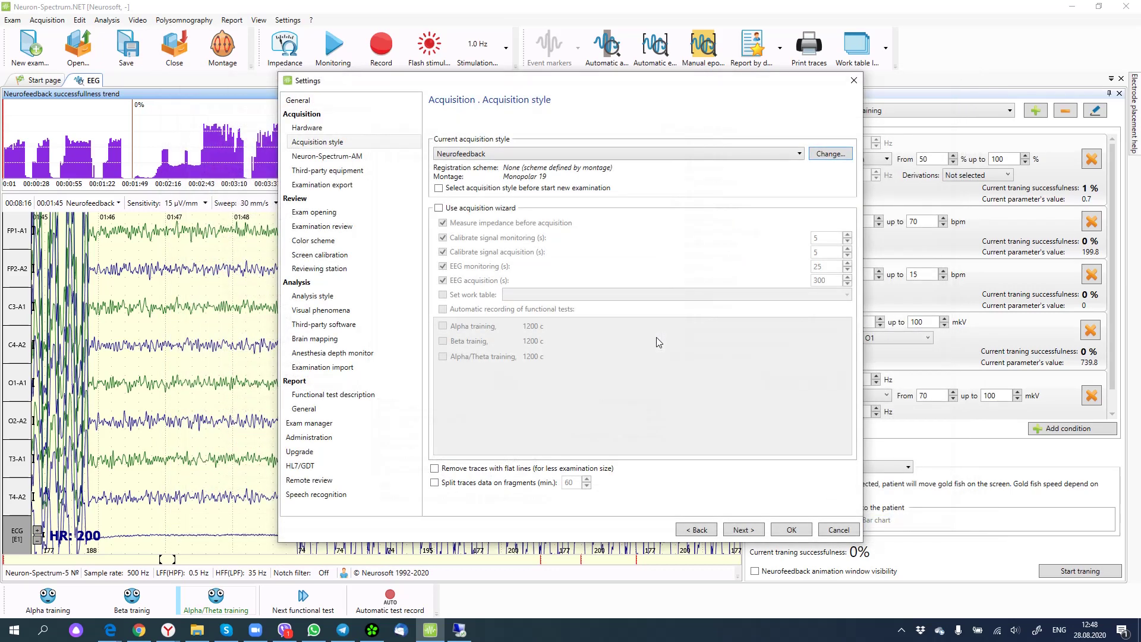
left_click(783, 531)
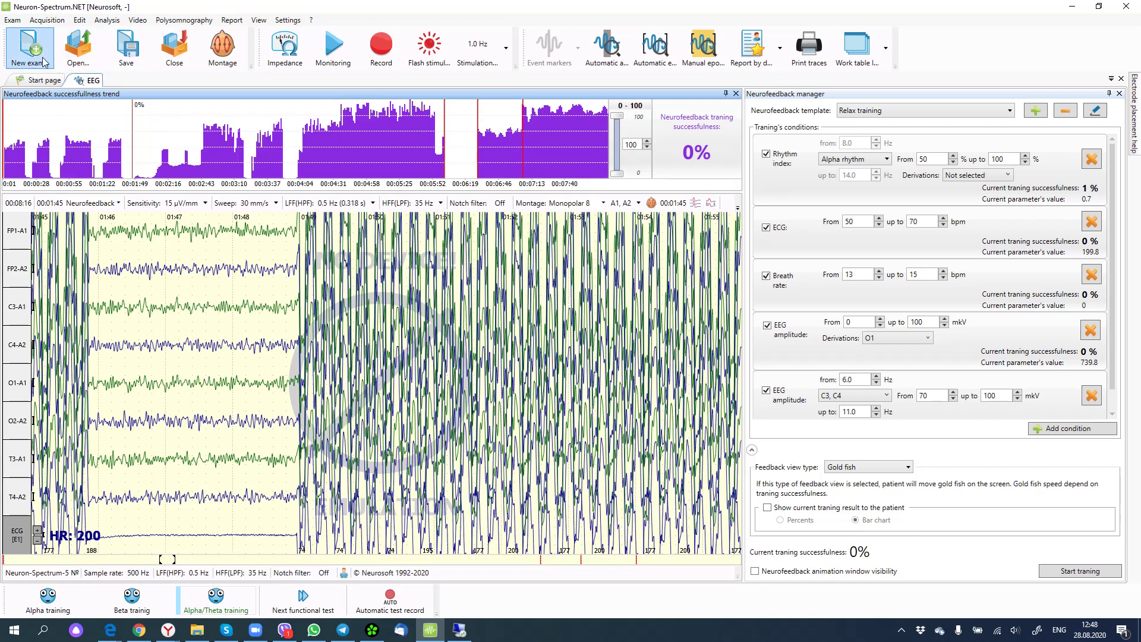
Step: Close the current exam without saving it and create a new Neurofeedback exam with the patient details left blank
left_click(174, 59)
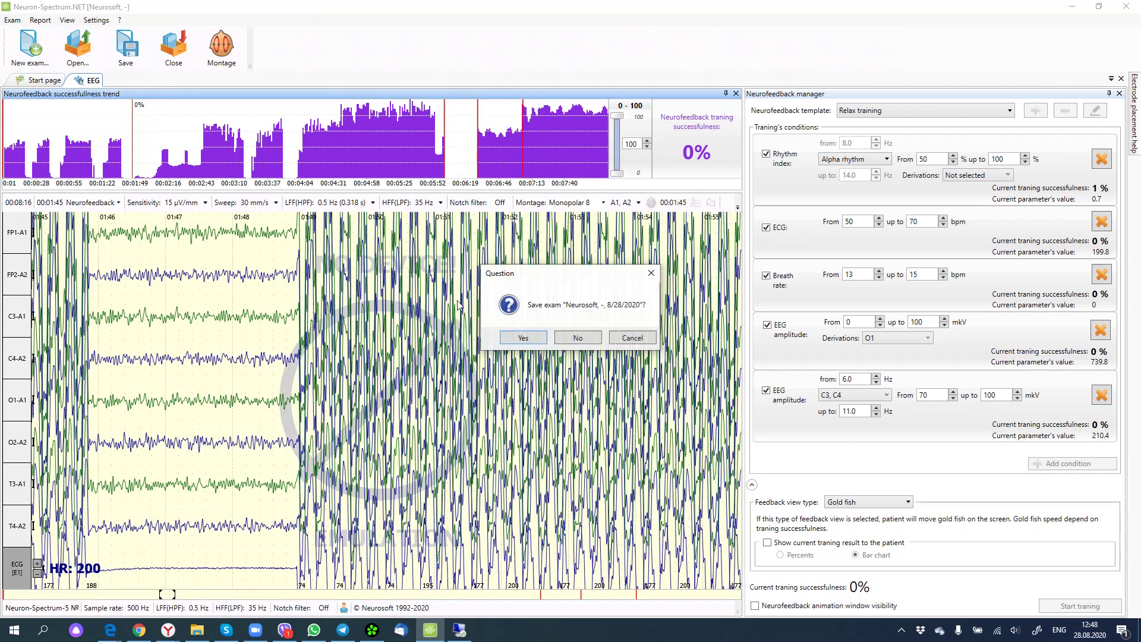
left_click(596, 340)
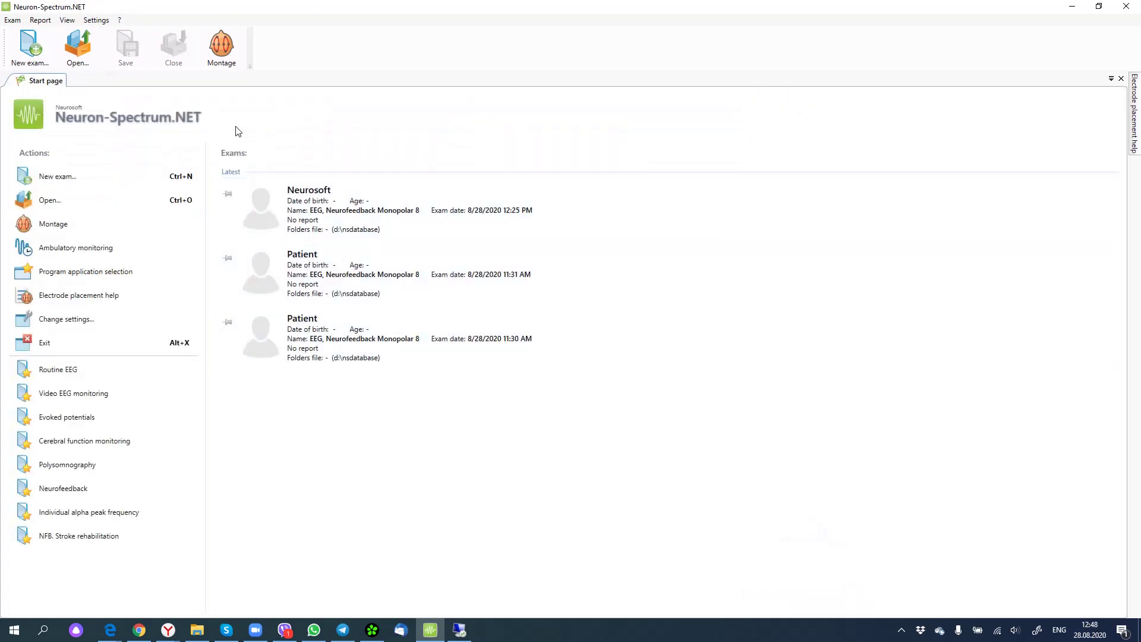
left_click(66, 491)
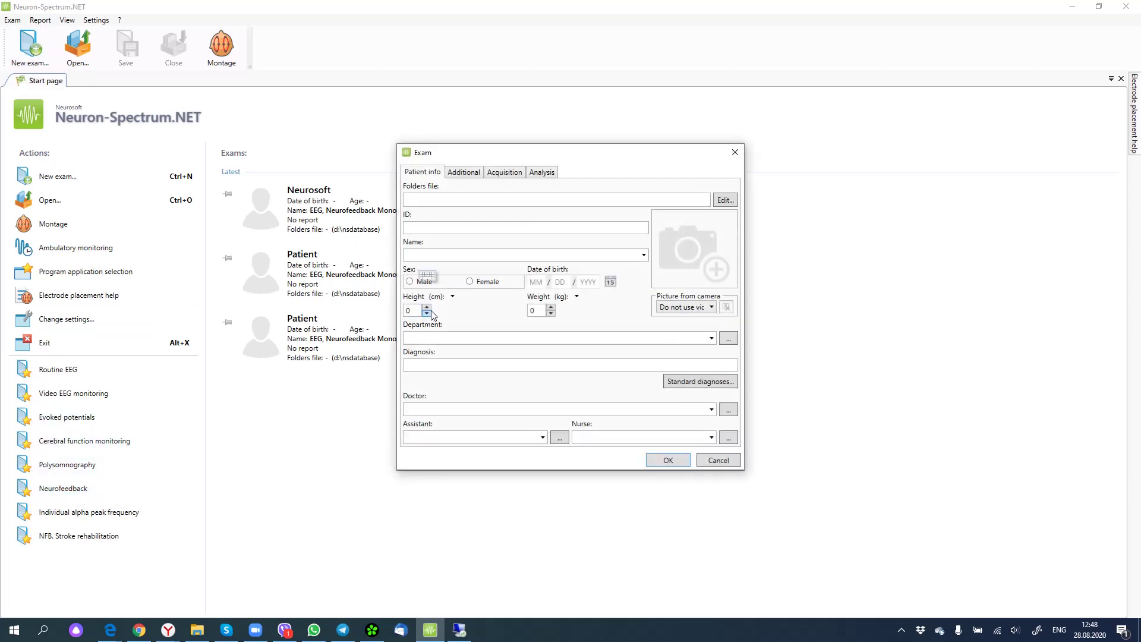
left_click(663, 466)
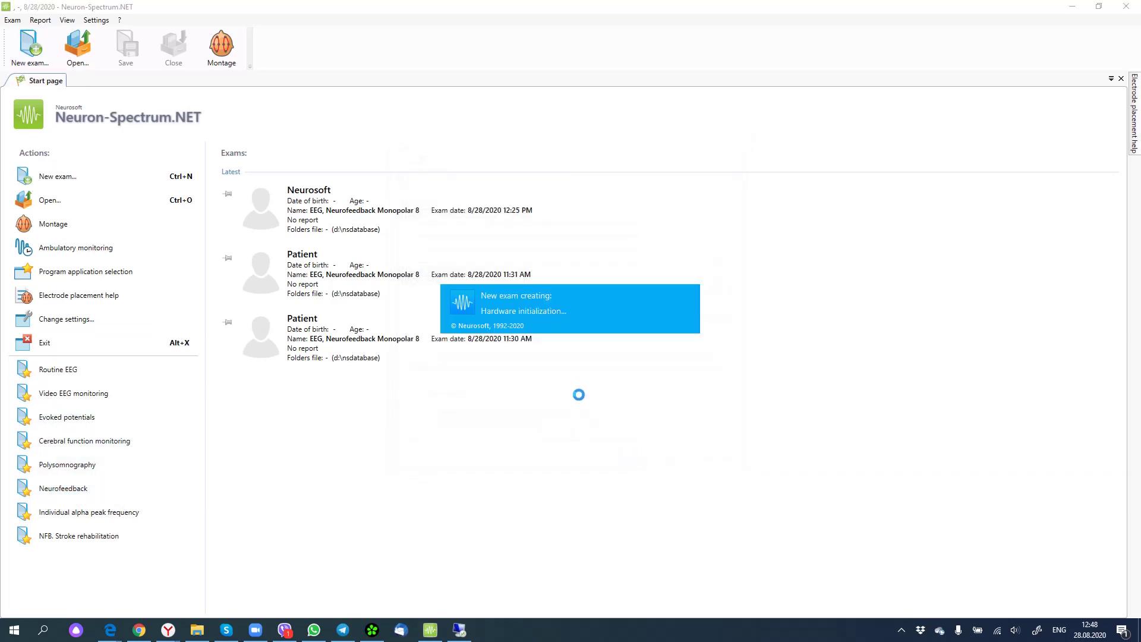
left_click(609, 337)
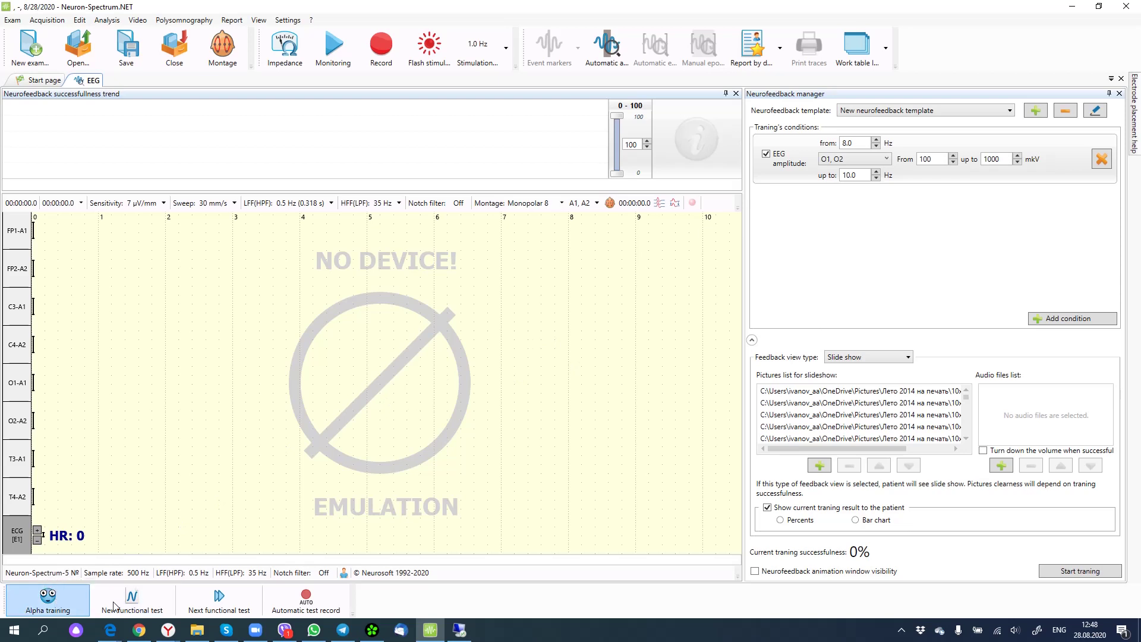
Step: Start the automatic test record, accepting the impedance check, and show the neurofeedback animation window clear of the training conditions
left_click(315, 602)
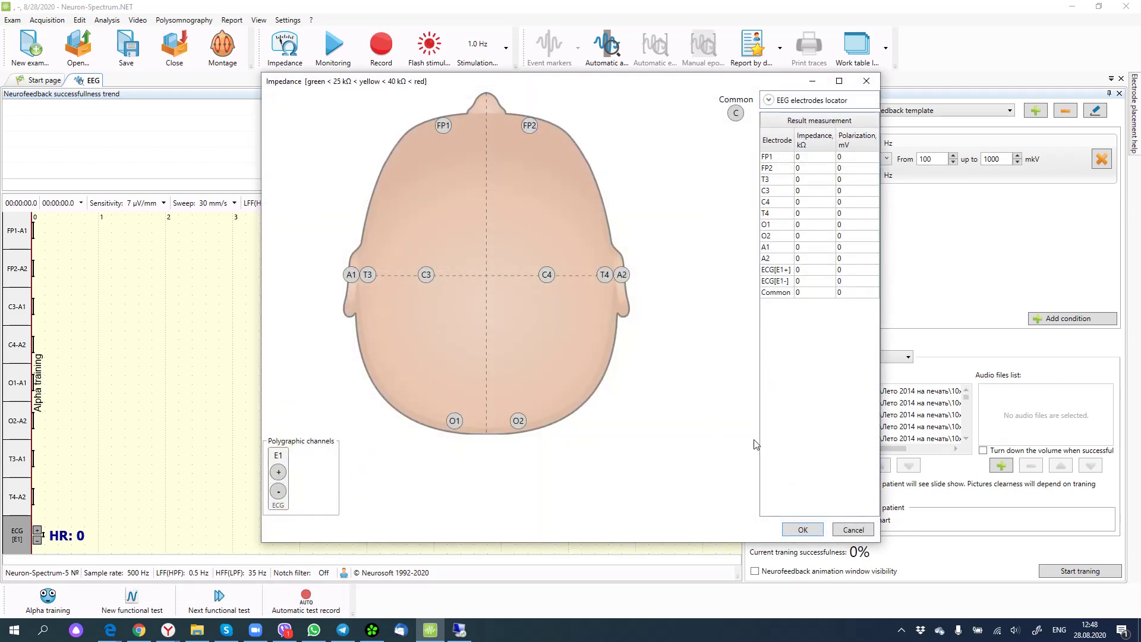
left_click(803, 530)
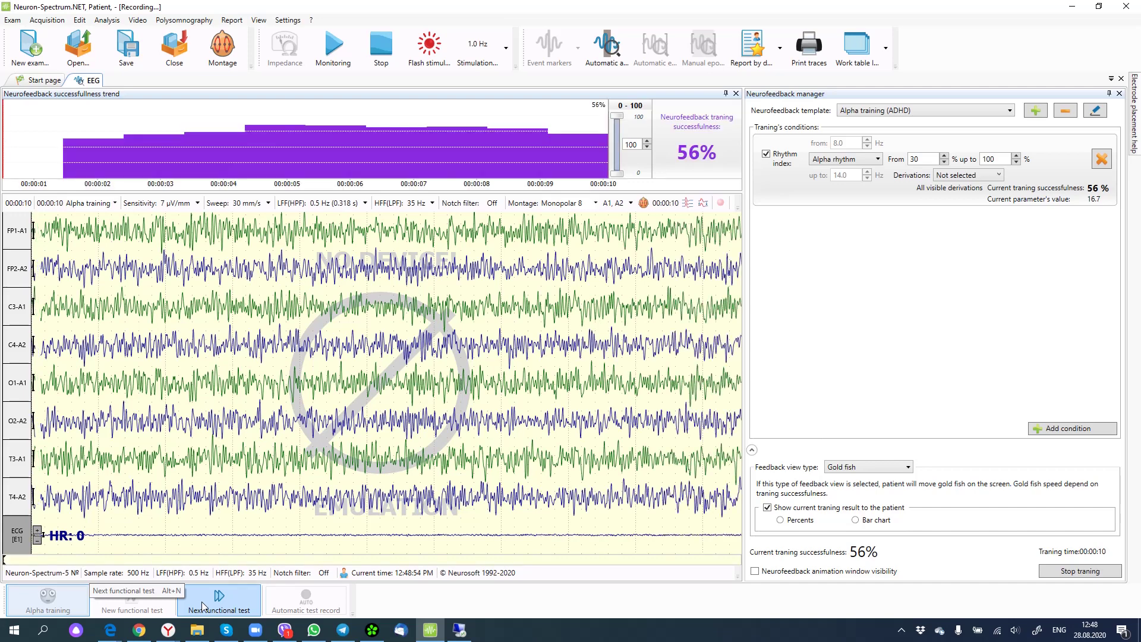
left_click(755, 570)
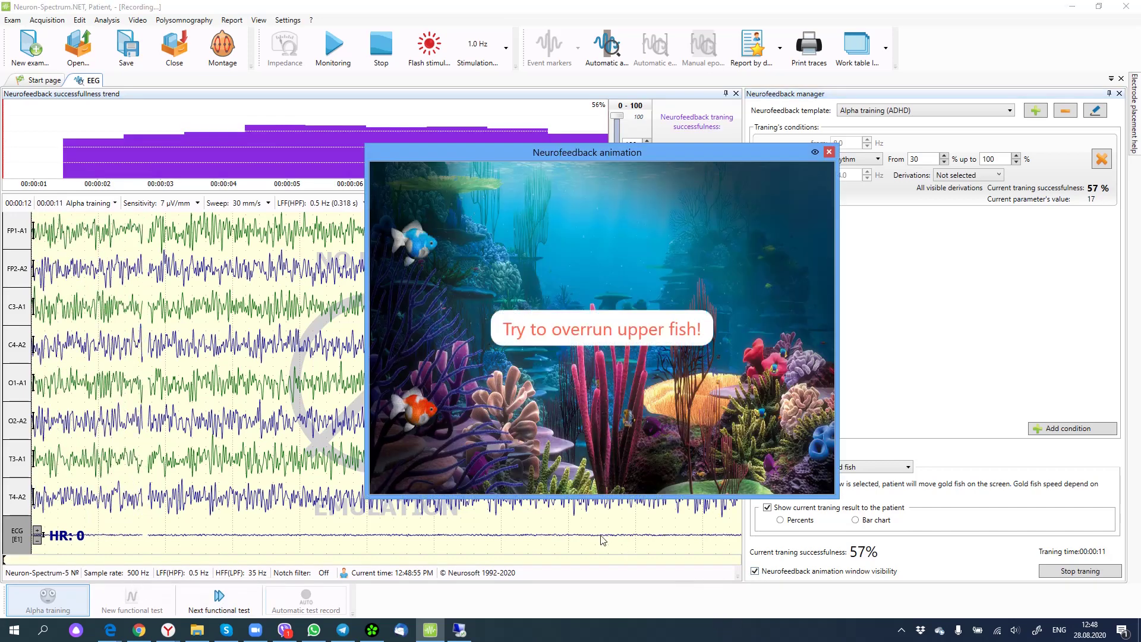
left_click_drag(732, 154, 582, 240)
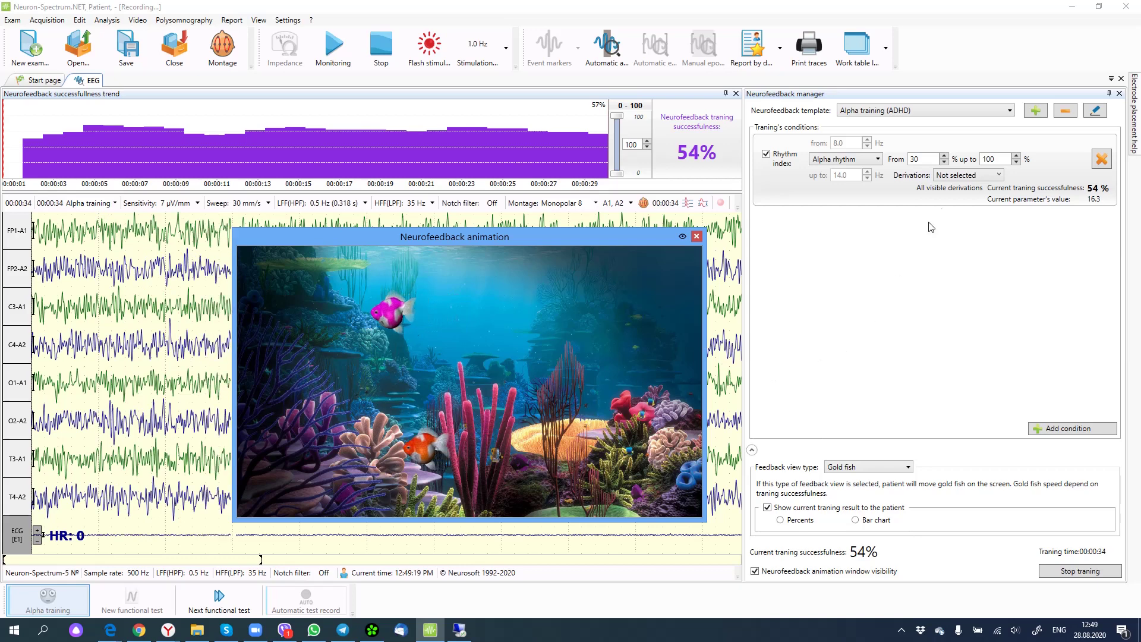
Step: Keep the alpha rhythm condition's lower limit at 30% and stop the Alpha training recording
left_click(946, 162)
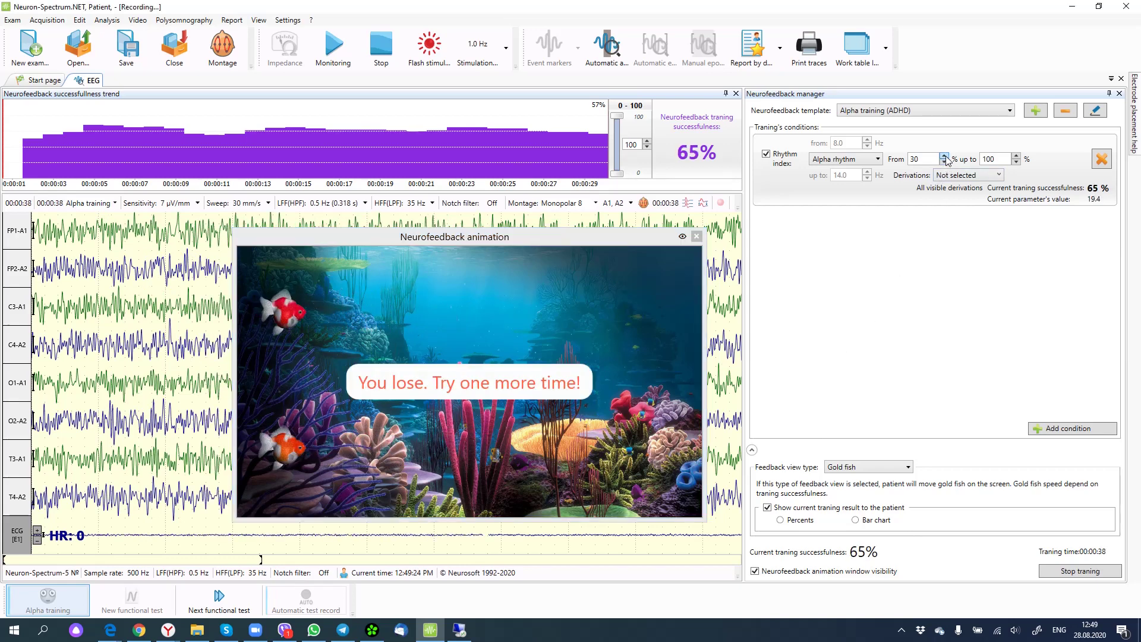
left_click(945, 157)
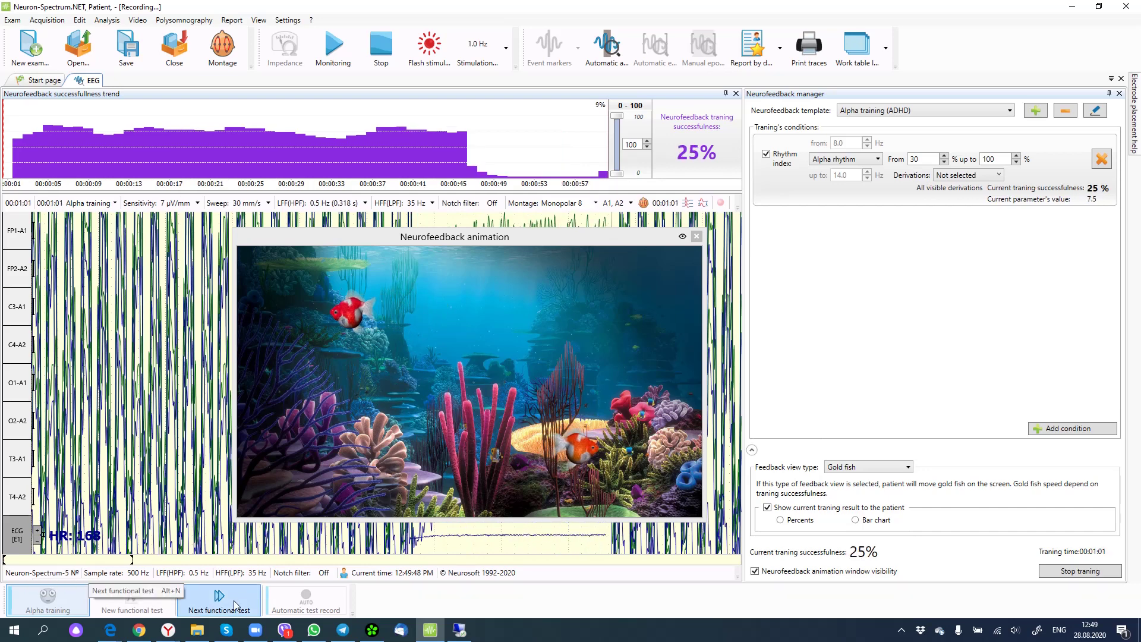
left_click(392, 52)
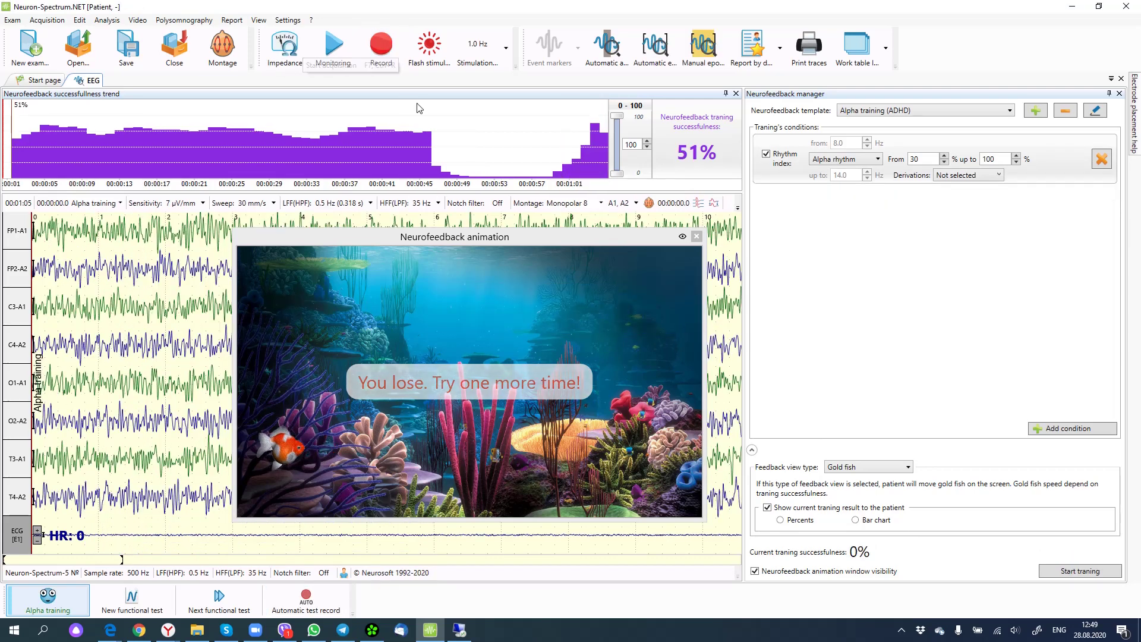
Step: Generate the default Neurofeedback report for the recorded exam and return to the EEG traces
left_click(781, 54)
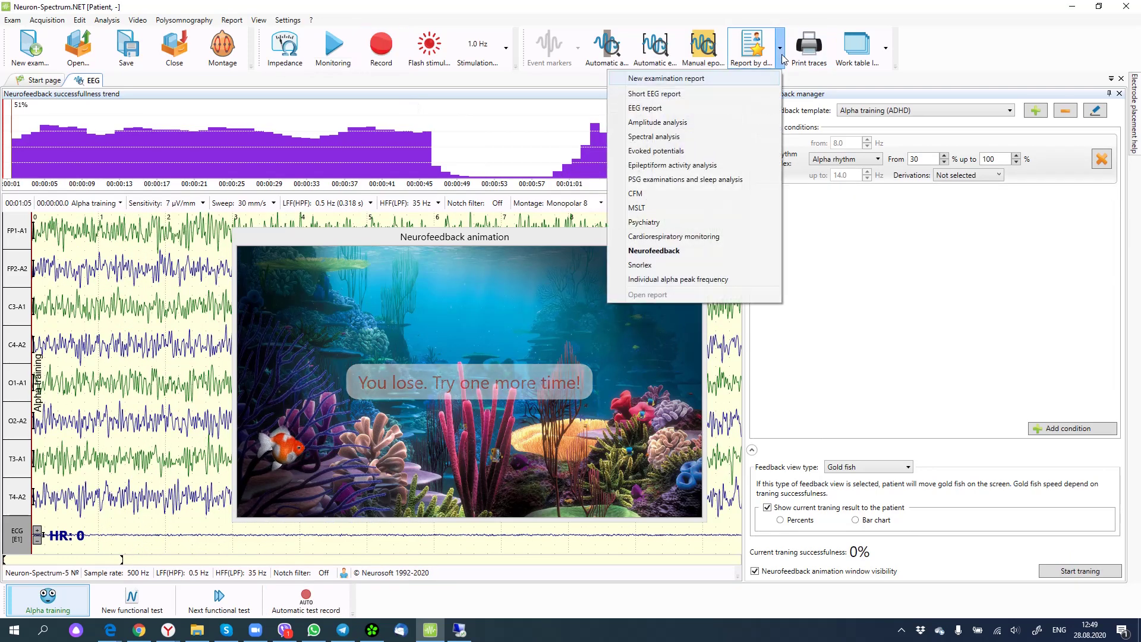
left_click(781, 55)
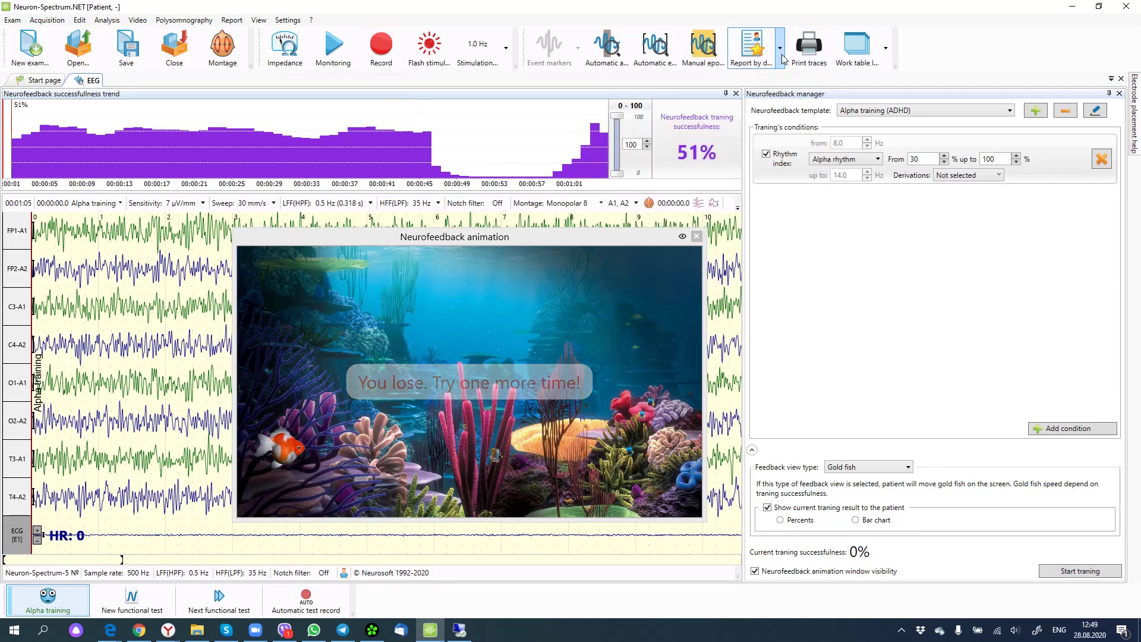
left_click(753, 47)
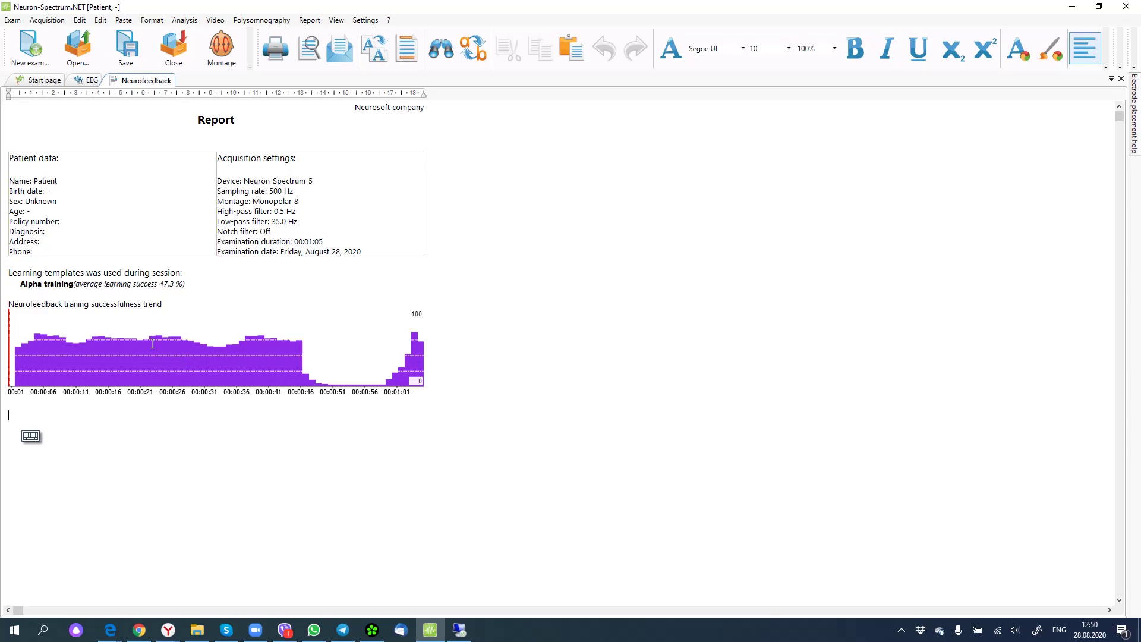
left_click(91, 81)
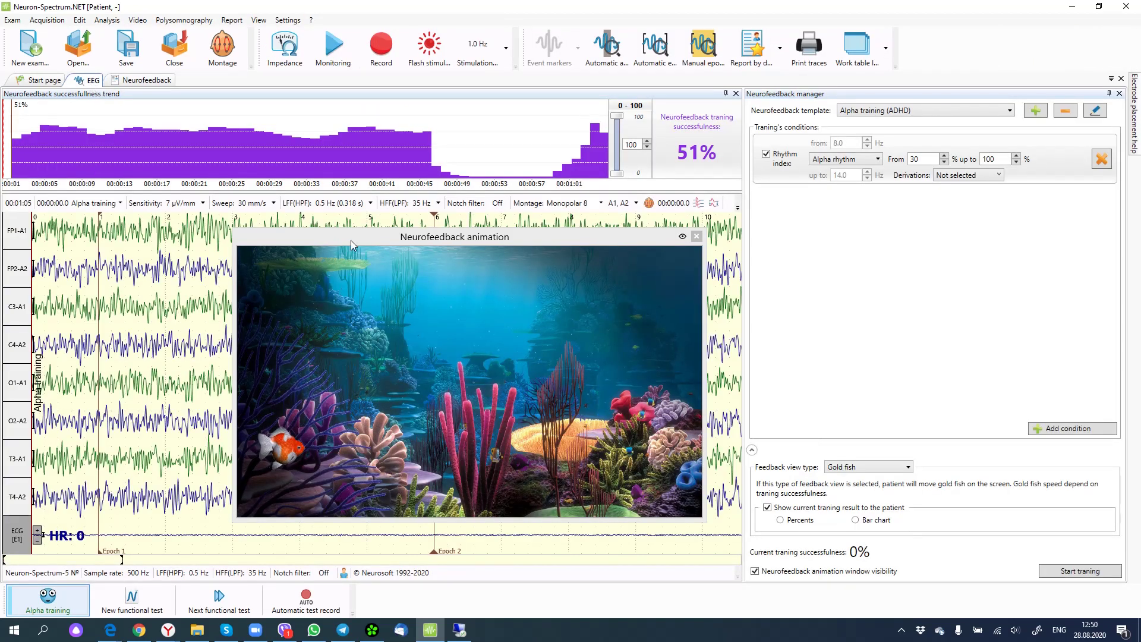